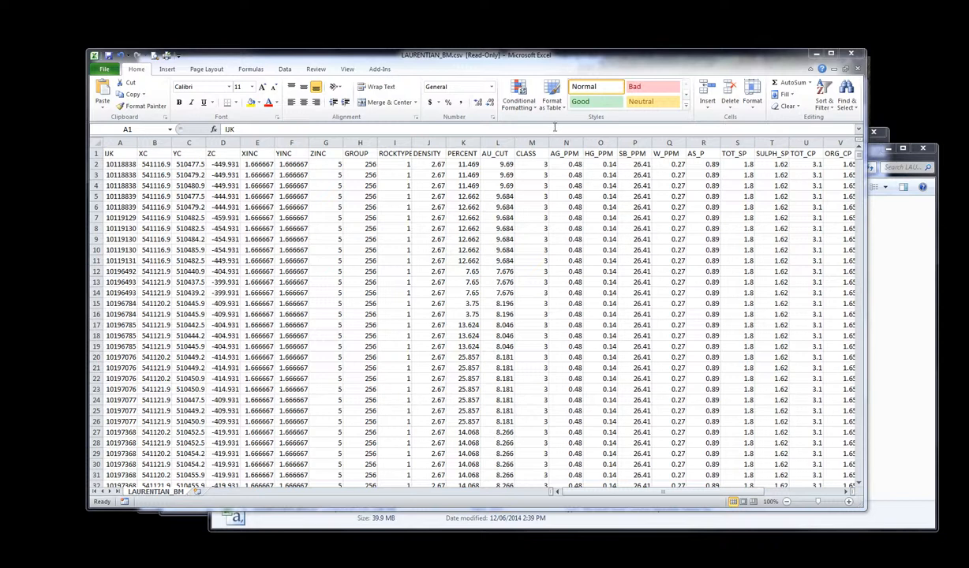
Widen the LAURENTIAN_BM.csv window to show more columns and turn on filters for the whole sheet
drag(390, 61, 373, 63)
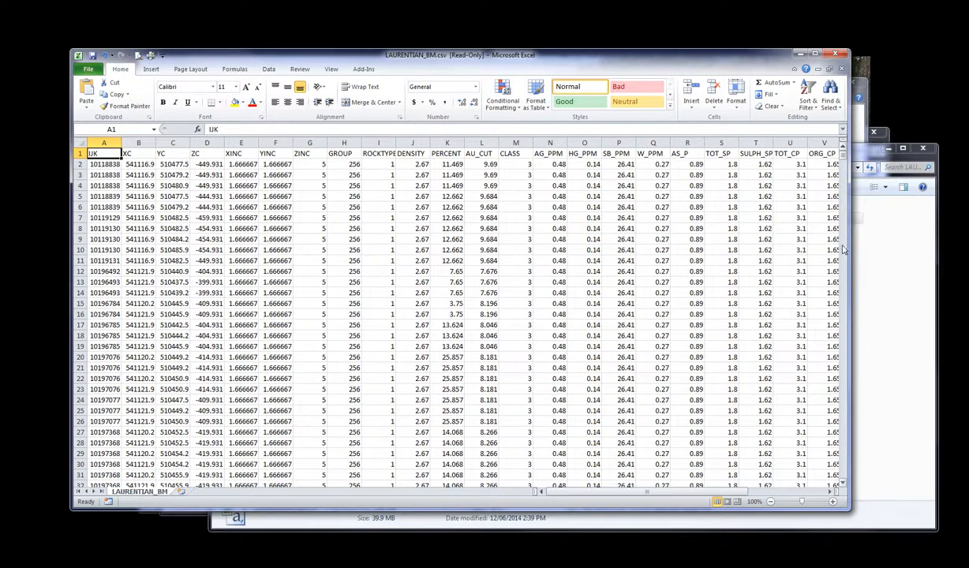
drag(847, 243, 961, 249)
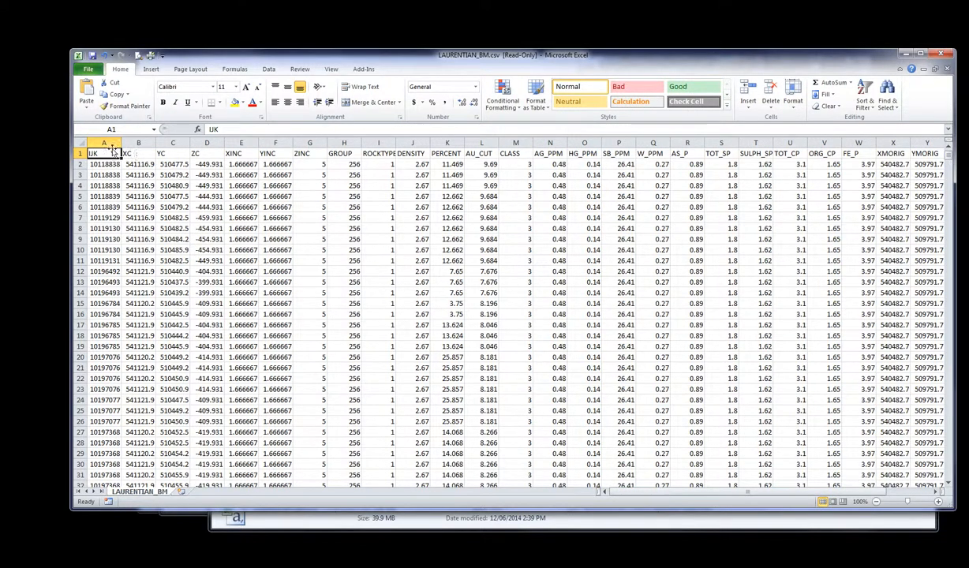
click(80, 142)
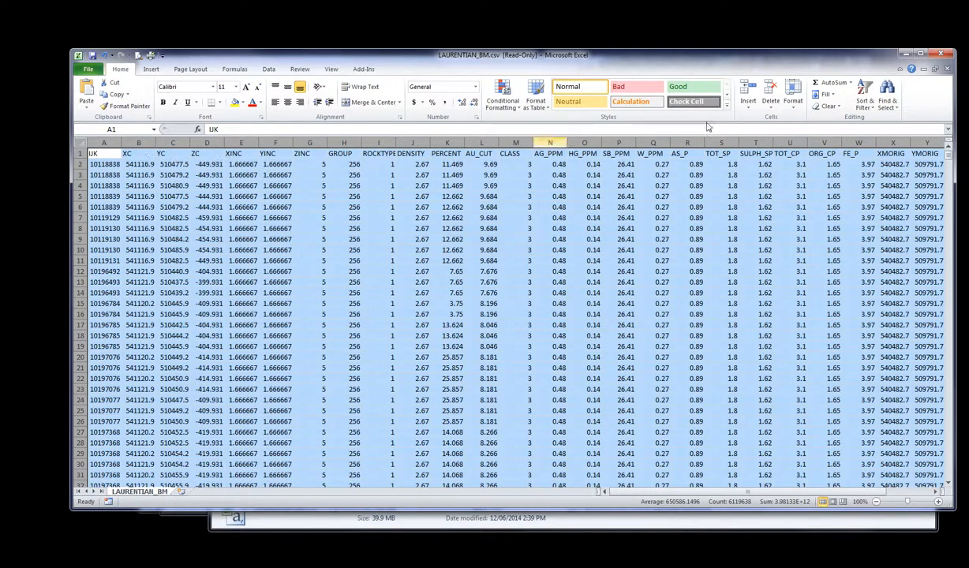
click(864, 95)
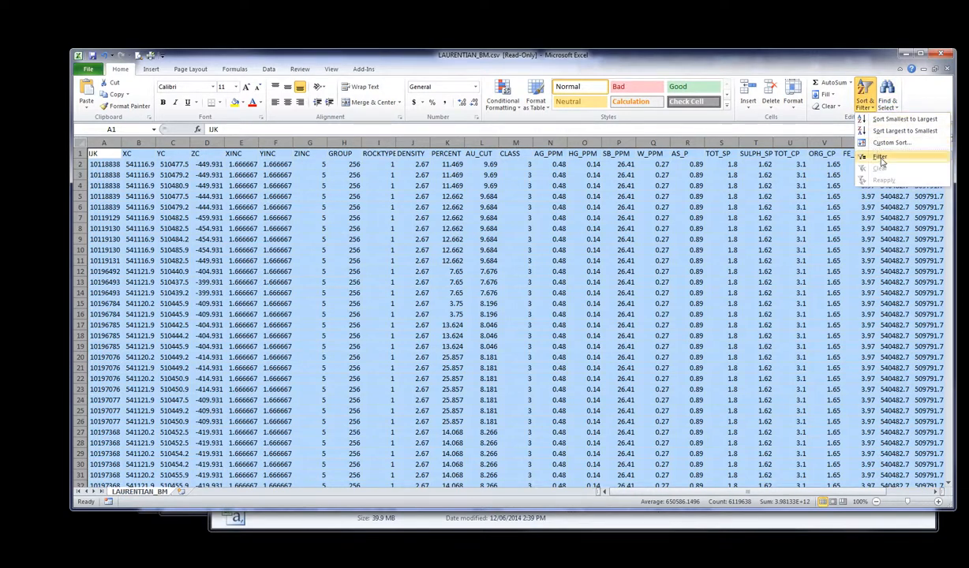
click(868, 157)
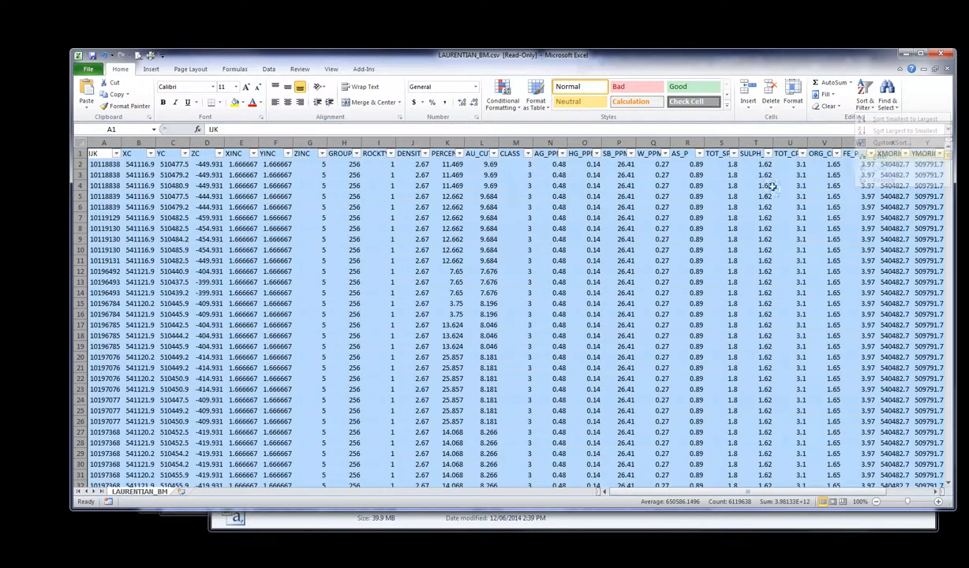
Examine the lowest and highest coordinates in the XC and YC filter lists without applying a filter
click(149, 153)
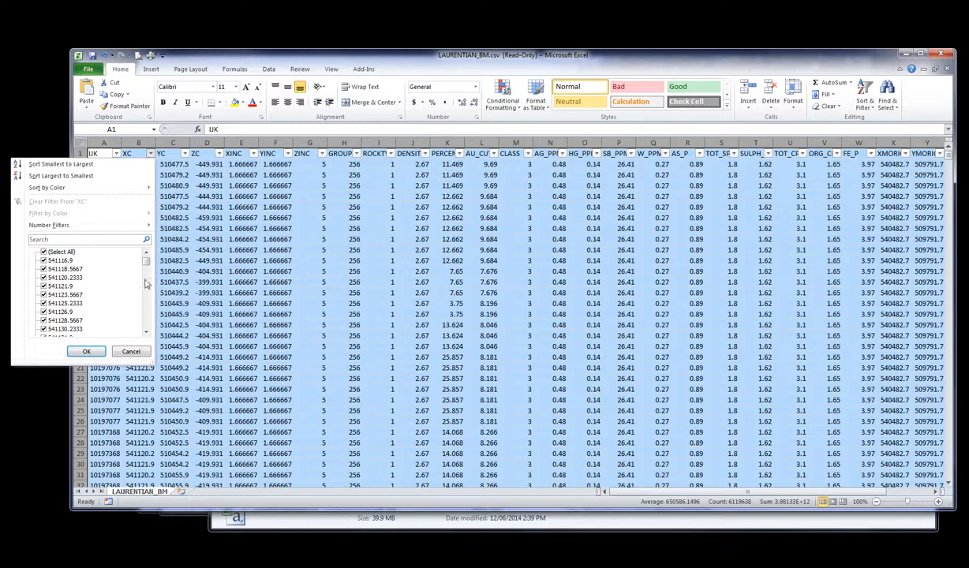
drag(145, 255, 150, 332)
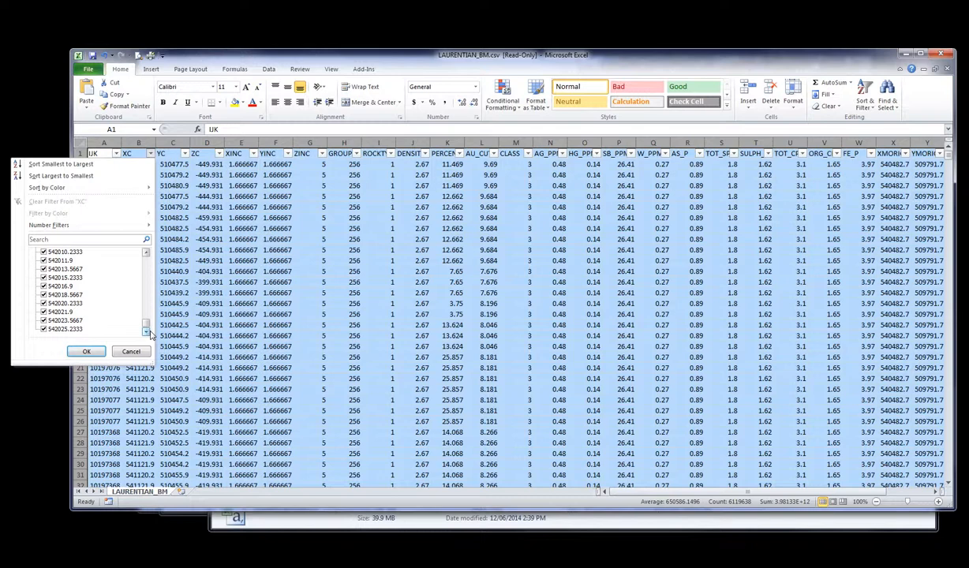
click(131, 351)
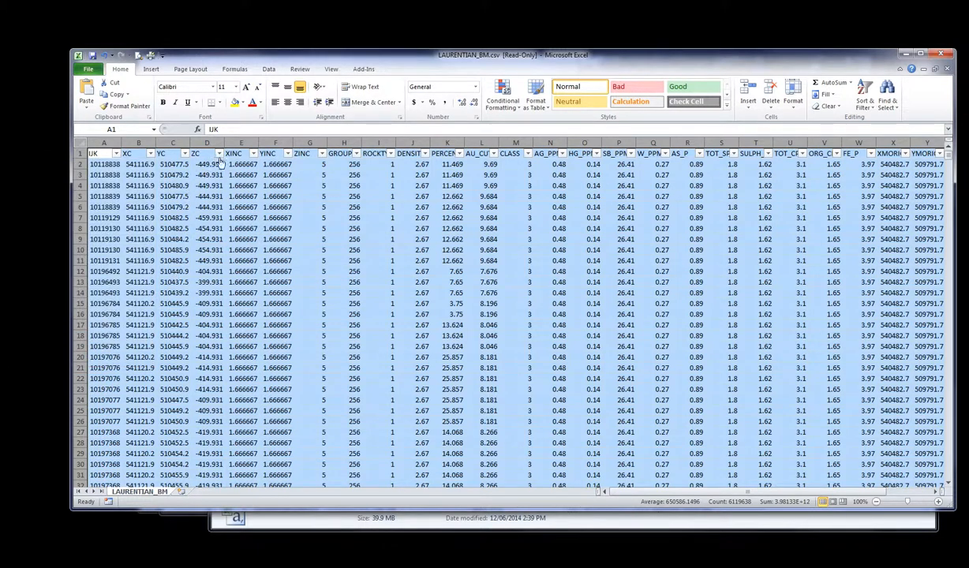
click(184, 153)
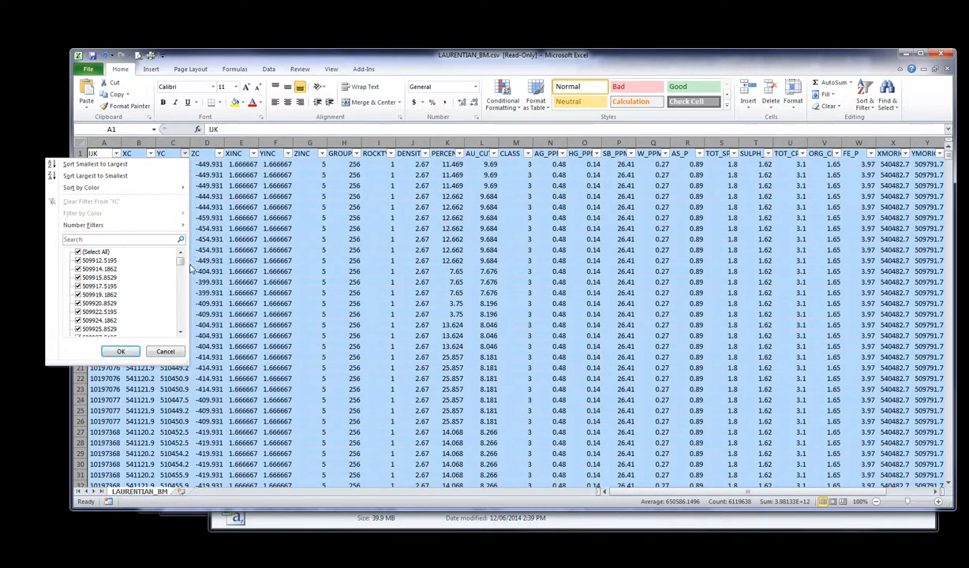
drag(181, 263, 180, 342)
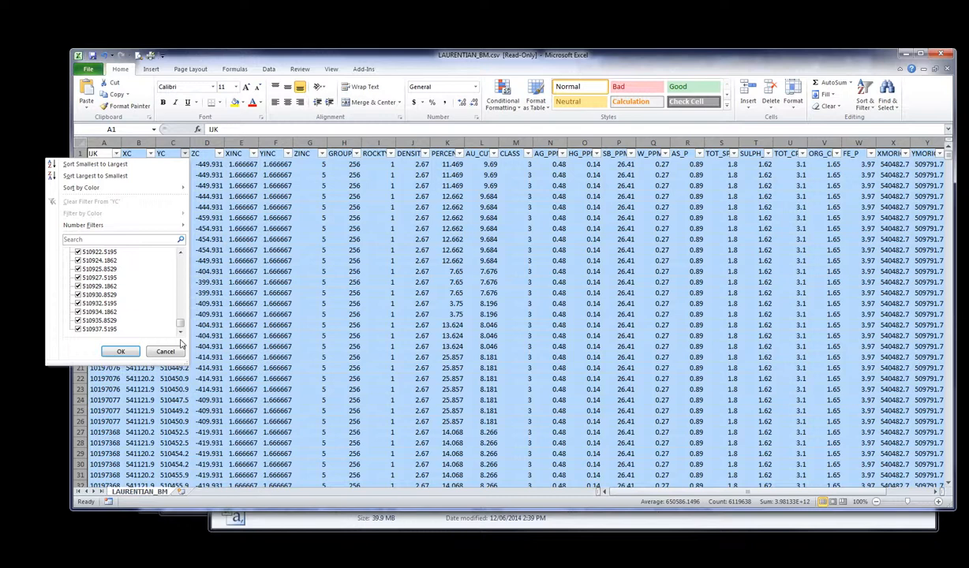
click(165, 351)
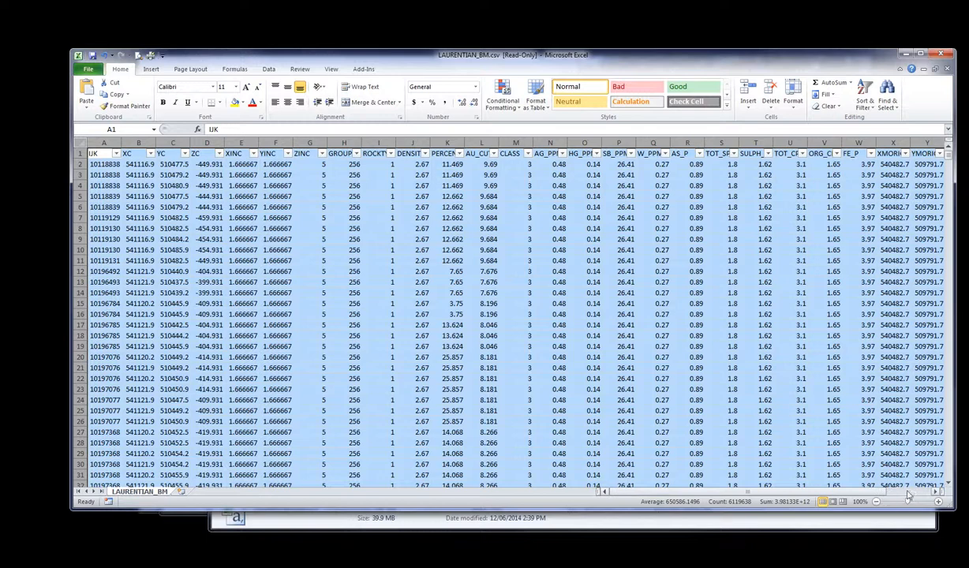
Insert three empty columns between the ZC and XINC columns
click(243, 143)
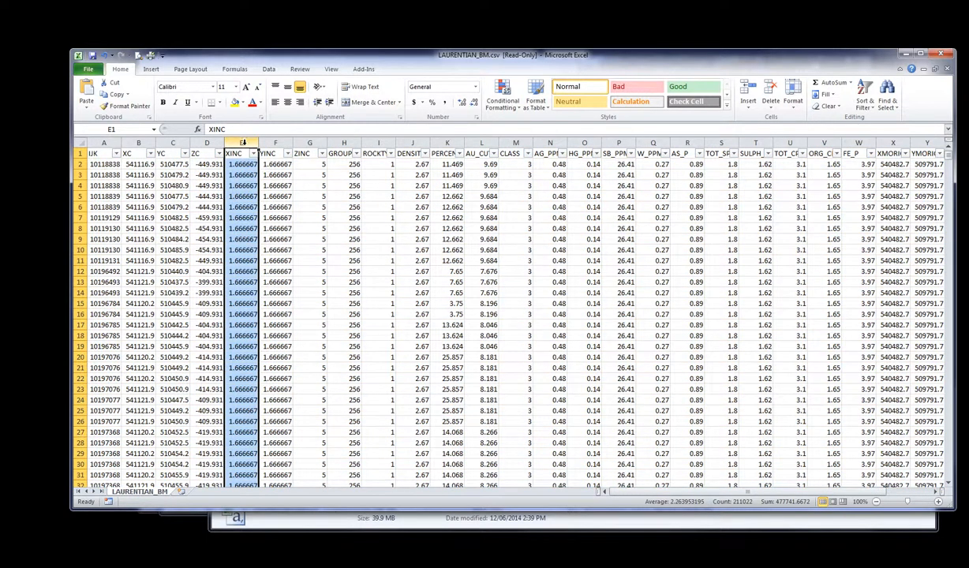
right_click(243, 143)
click(265, 215)
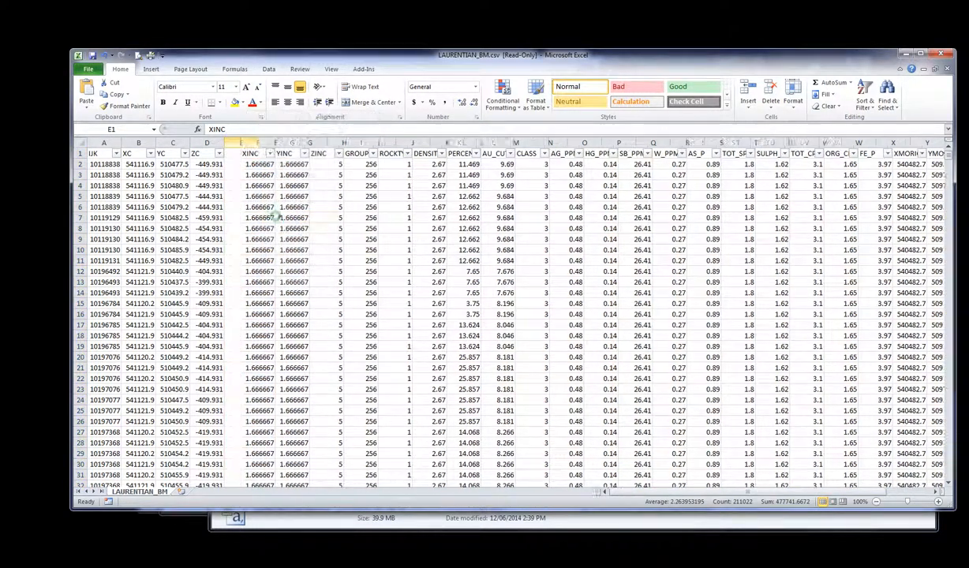
right_click(241, 143)
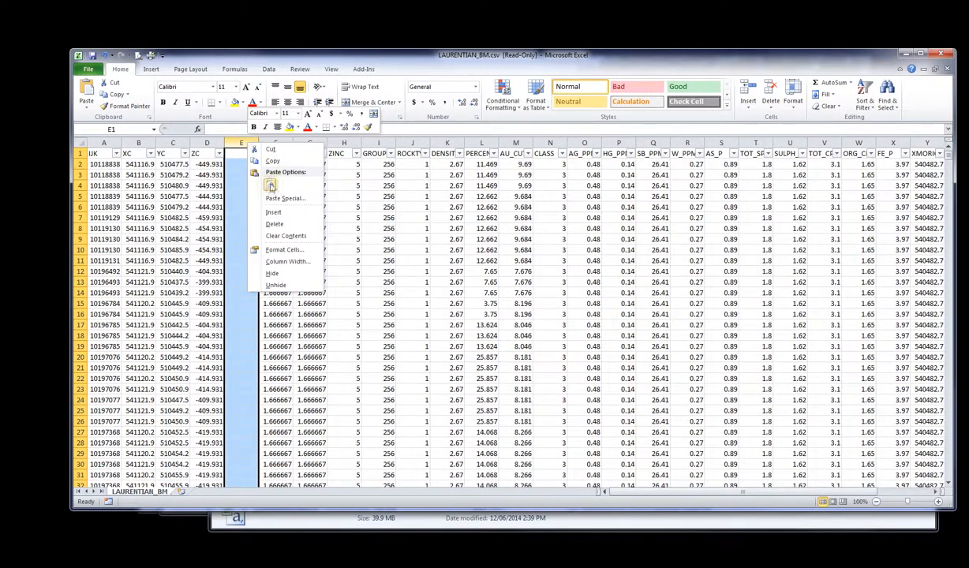
click(272, 212)
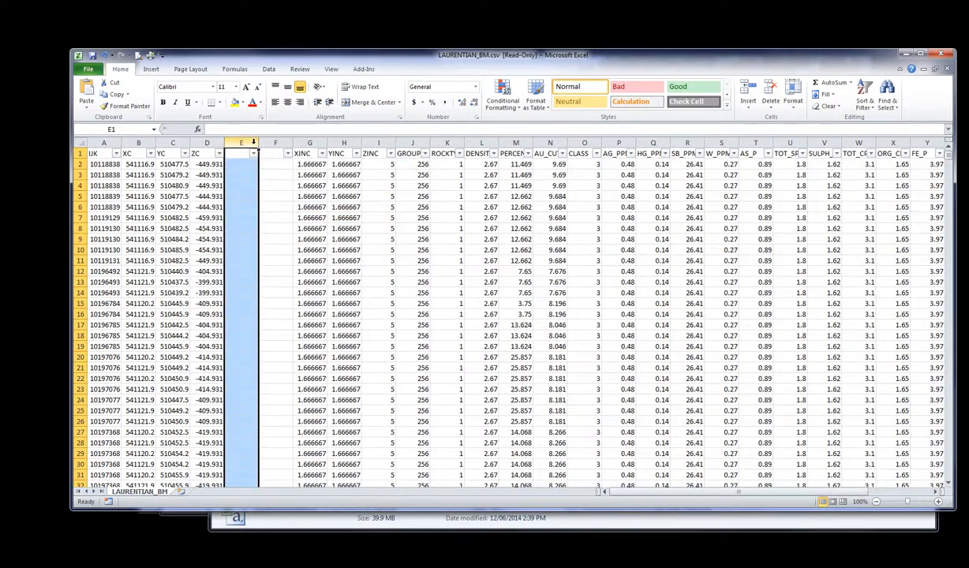
right_click(253, 143)
click(272, 211)
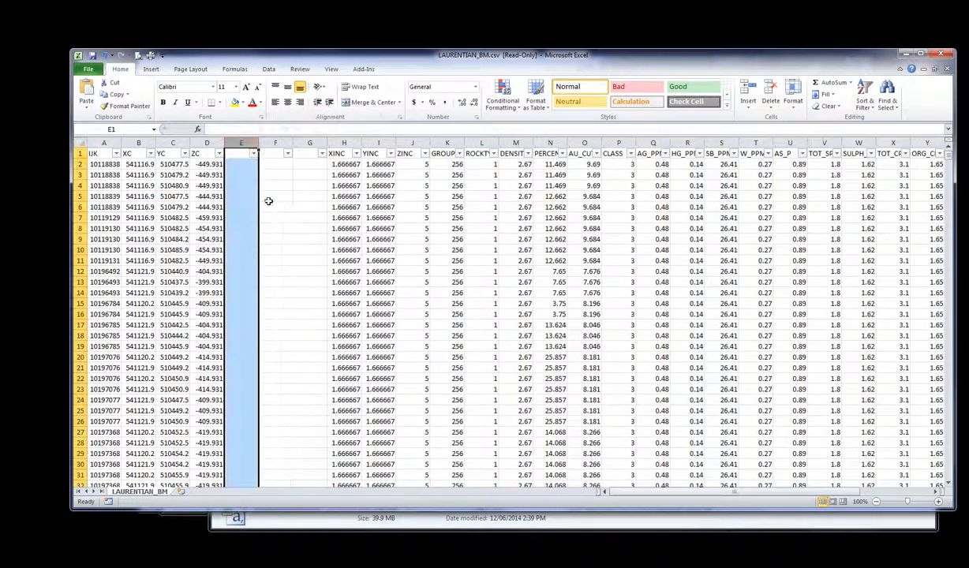
Enter the formula =max(B:B) in cell E2 to find the maximum XC coordinate
click(243, 165)
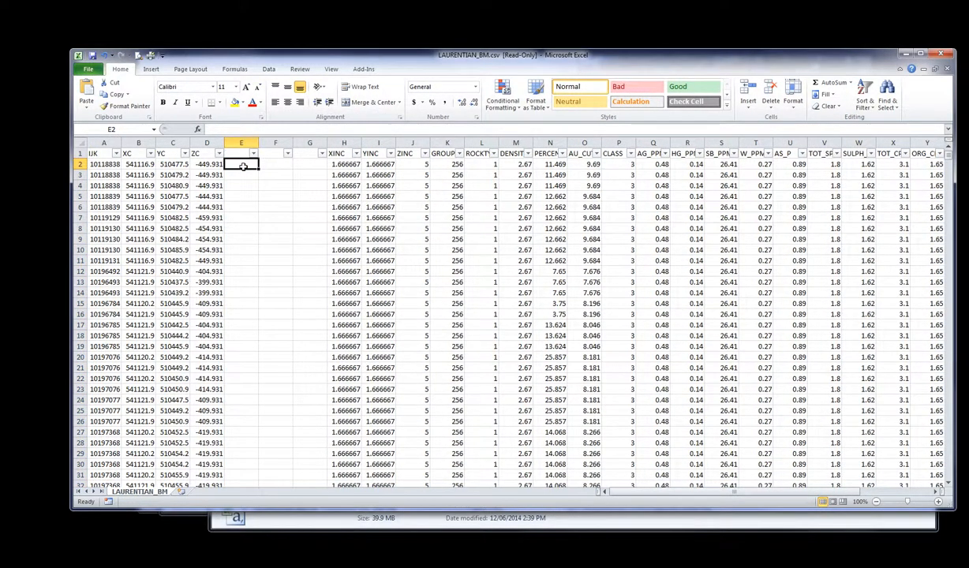
text(=)
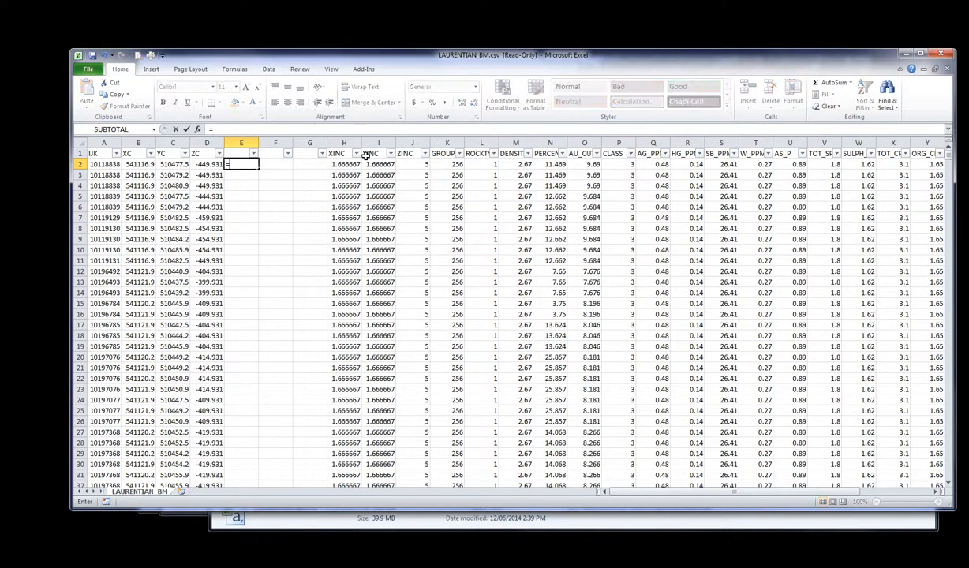
text(max()
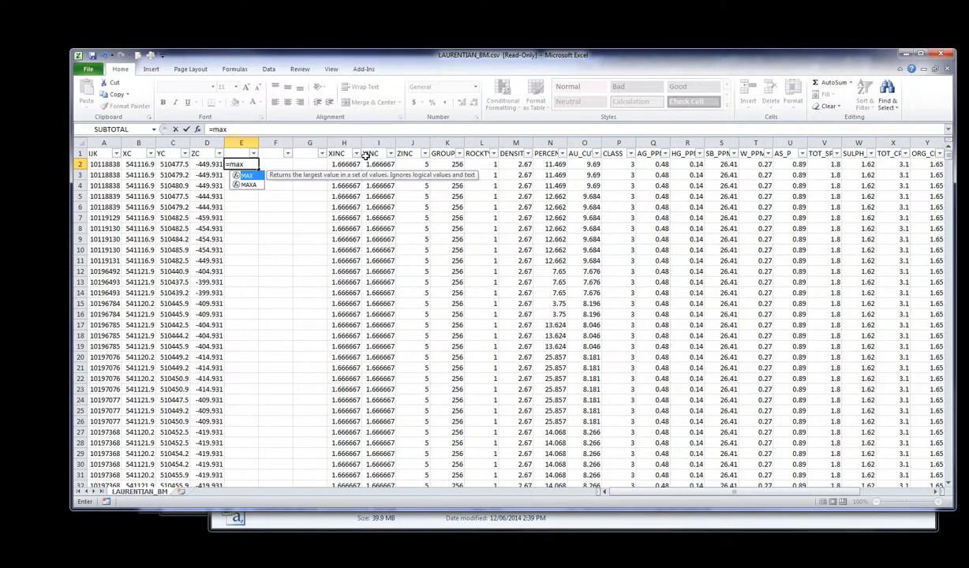
click(139, 143)
text())
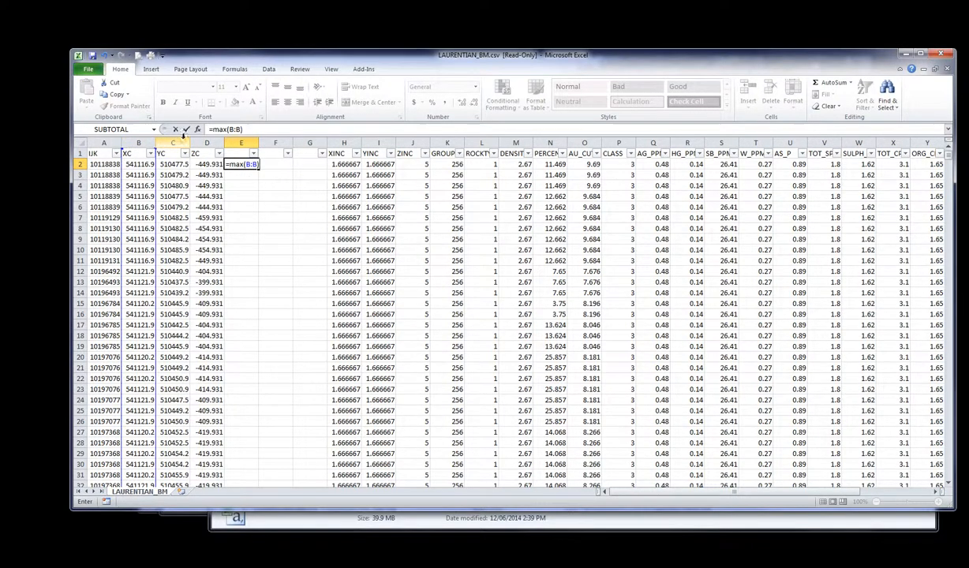
key(Return)
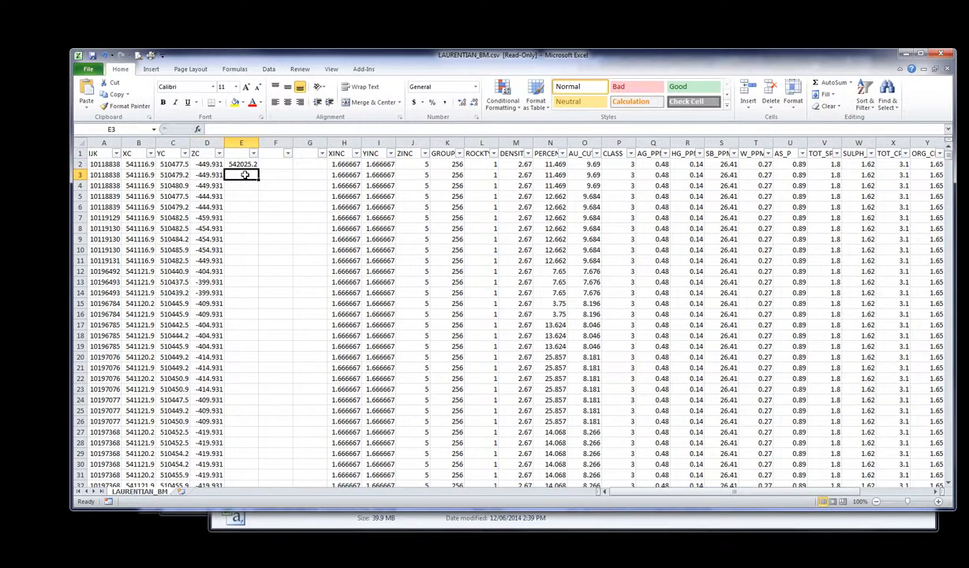
Enter the formula =min(C:C) in cell E3, directly below the maximum
text(=m)
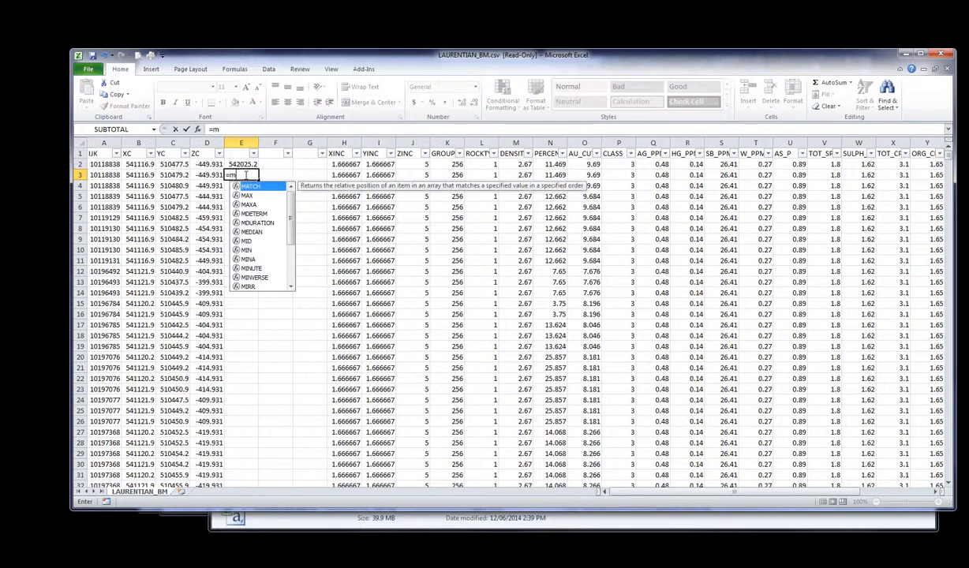
text(on()
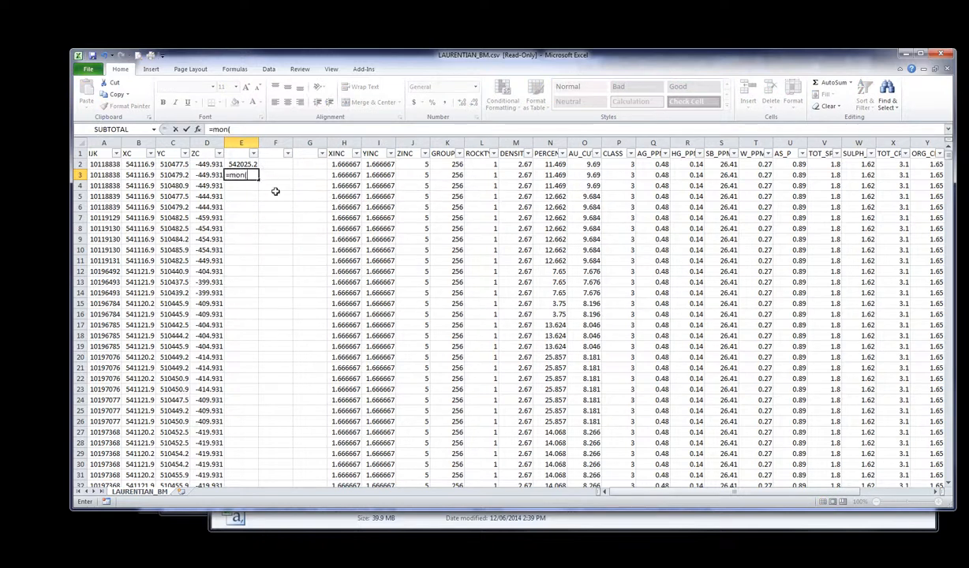
key(BackSpace)
key(BackSpace)
key(BackSpace)
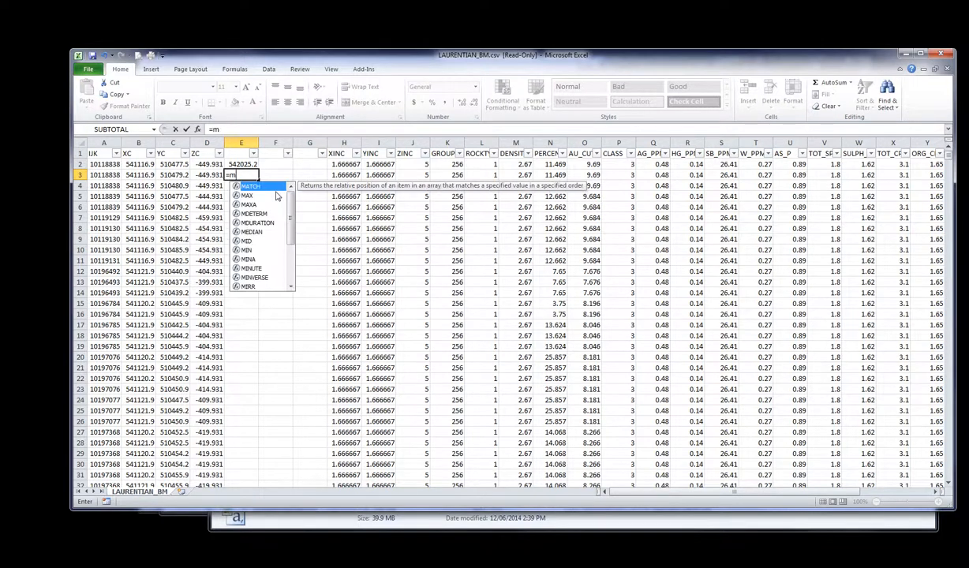
text(in()
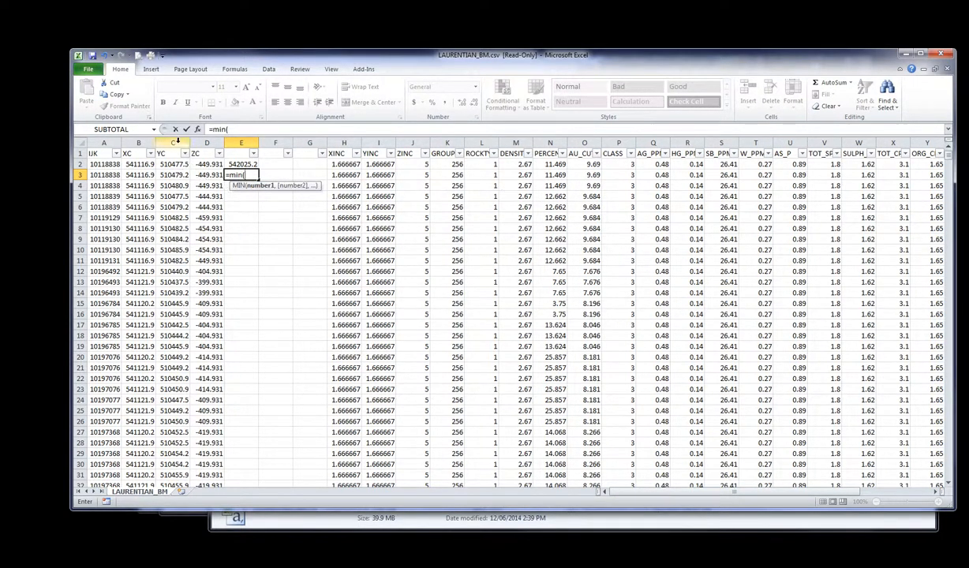
click(172, 143)
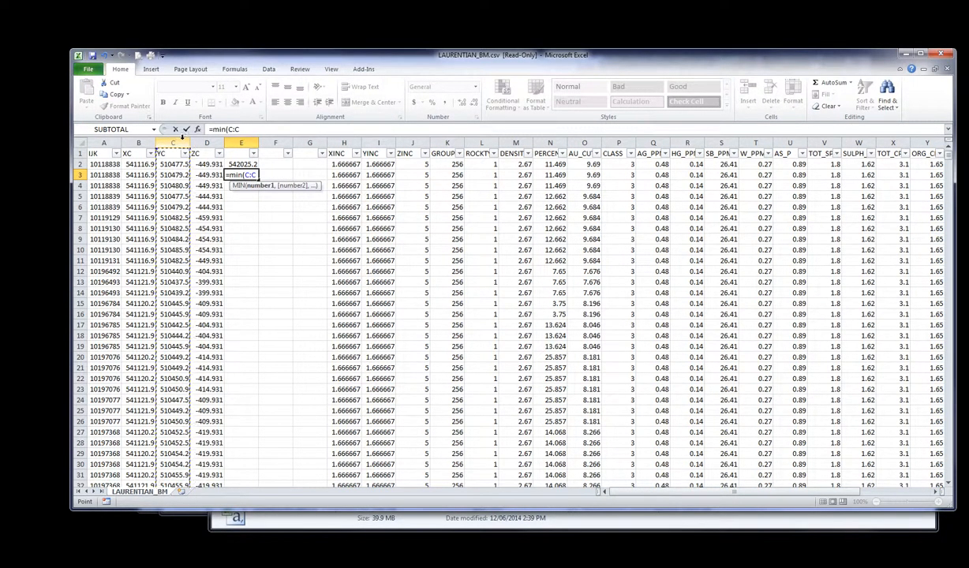
text())
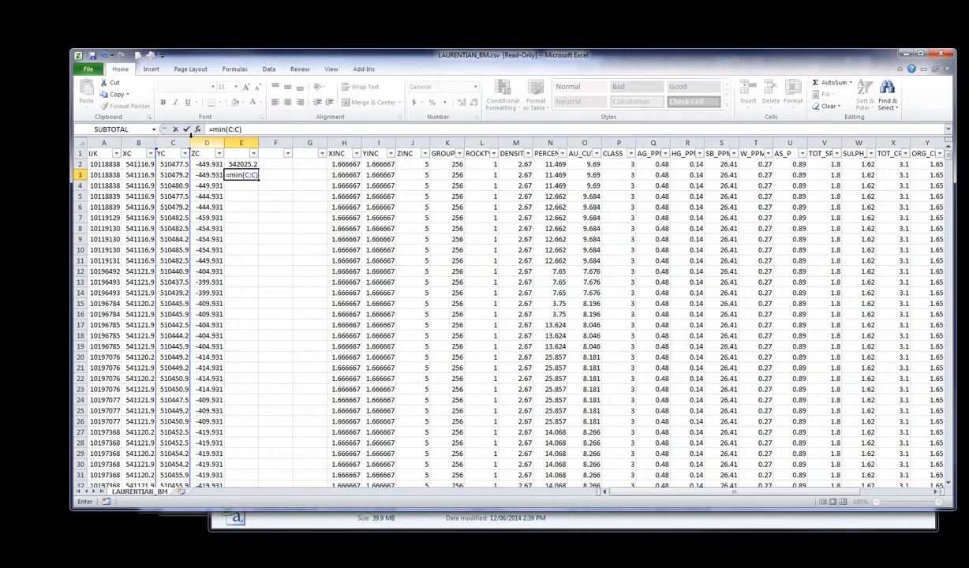
key(Return)
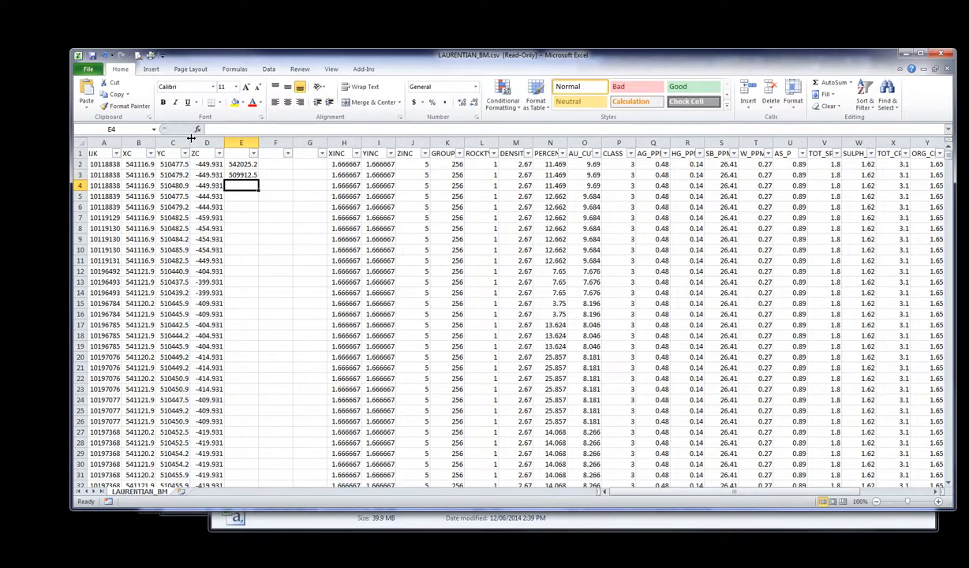
Enter the formula =E2-E3 in cell E4 to subtract the minimum from the maximum
text(=)
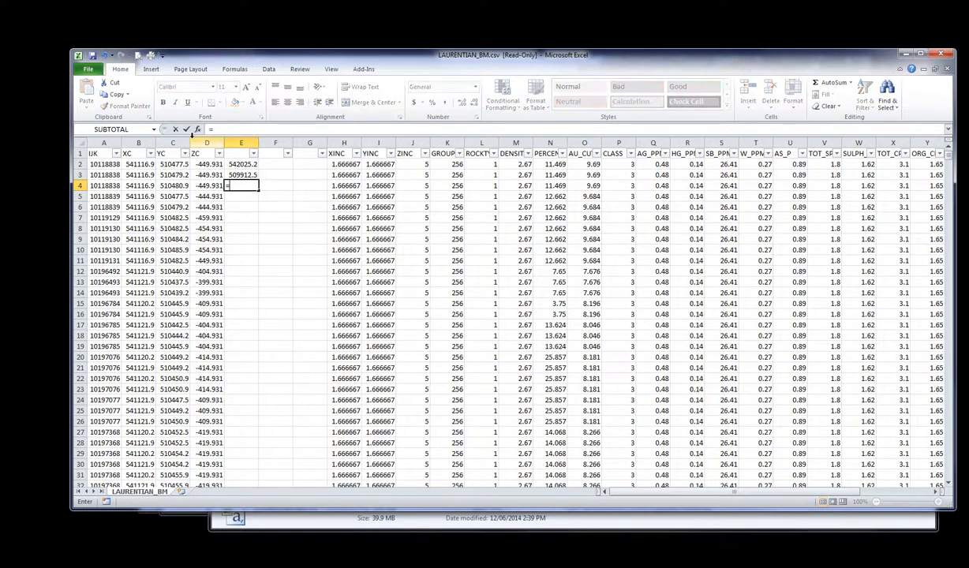
click(241, 164)
text(-)
click(243, 174)
key(ctrl+Return)
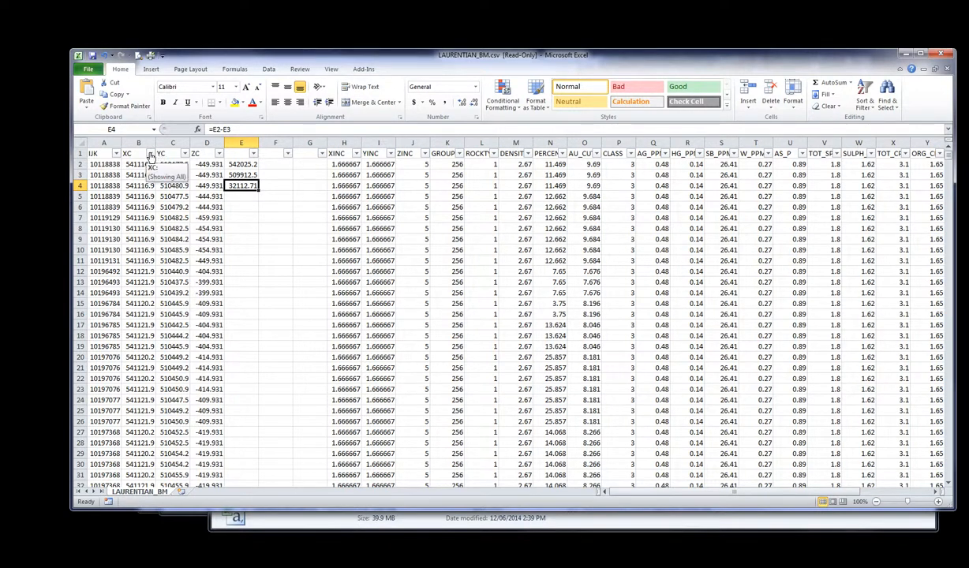
Check the distinct block sizes in the XINC filter list
click(356, 154)
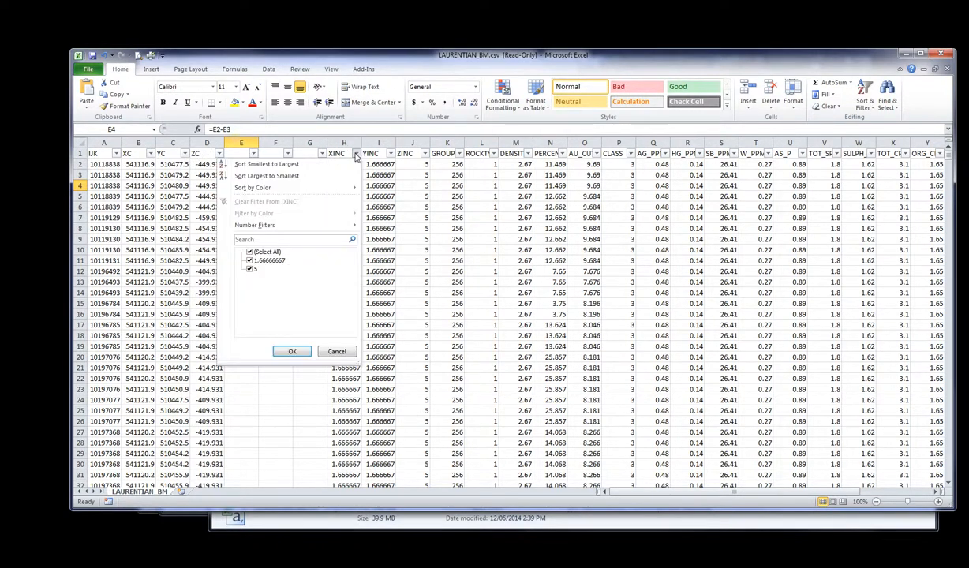
click(356, 155)
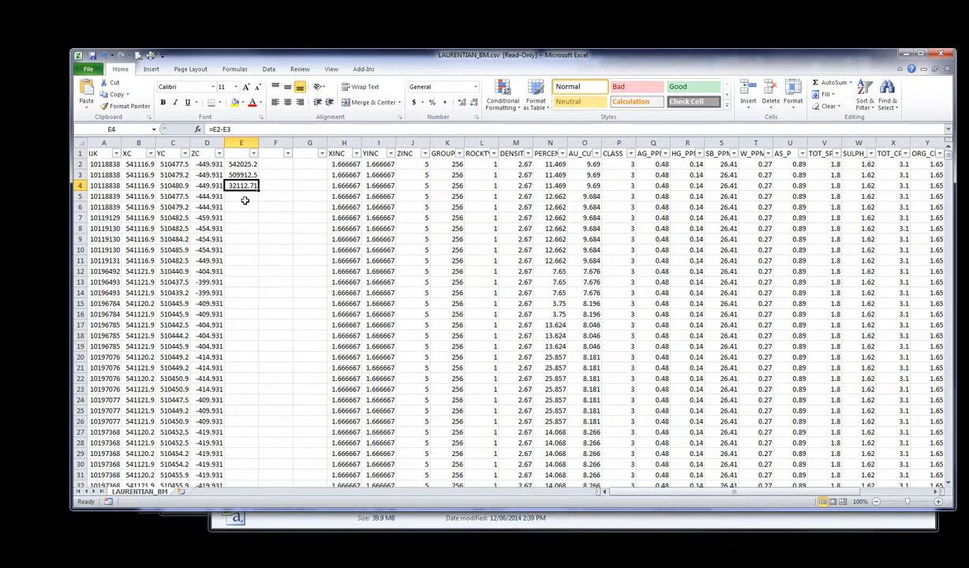
click(245, 198)
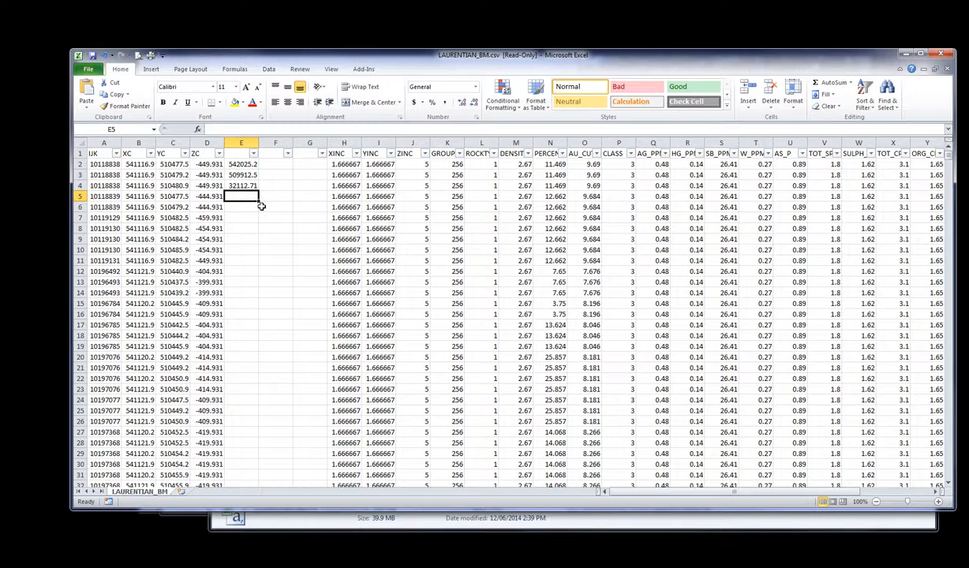
text(=)
key(BackSpace)
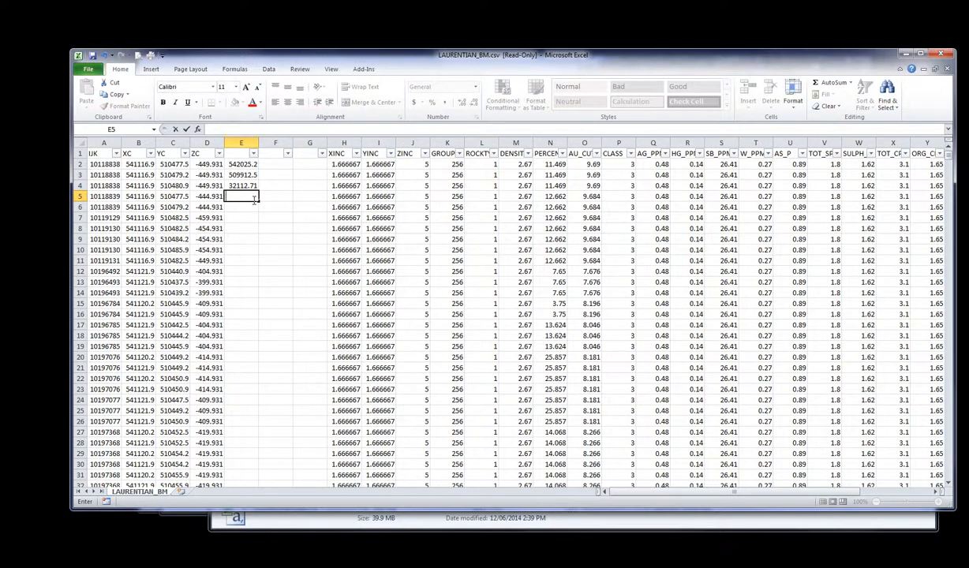
Append a division by 5 to the formula in cell E4, making it =E2-E3/5
click(249, 186)
click(244, 130)
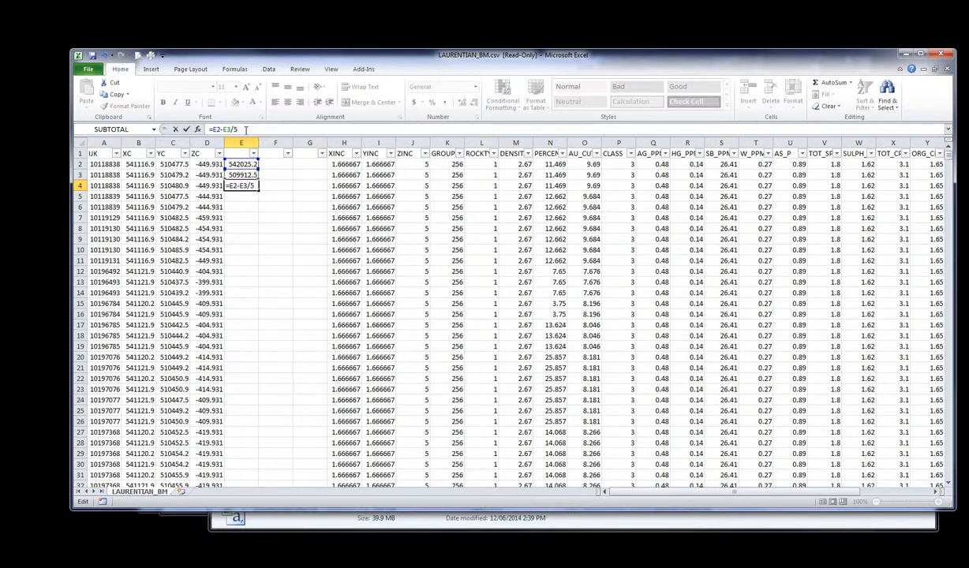
key(Return)
Enclose the subtraction in cell E4 in parentheses so the formula reads =(E2-E3)/5
click(235, 185)
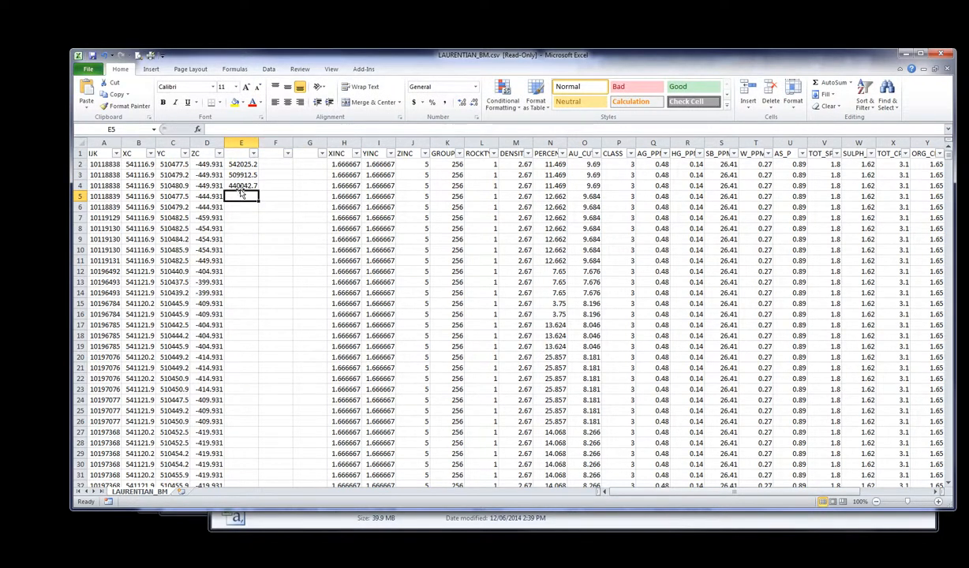
click(246, 130)
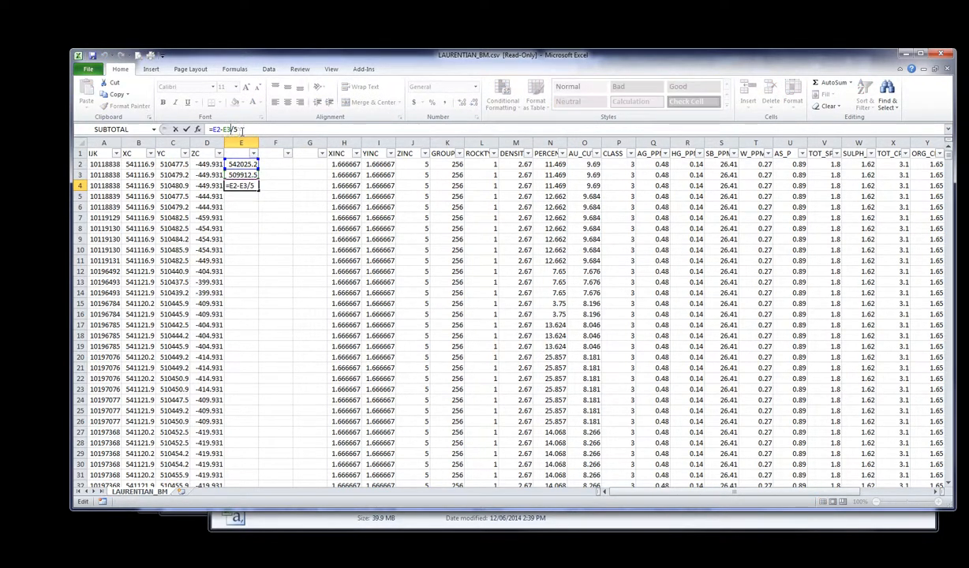
click(232, 129)
text())
click(213, 129)
text(()
key(Return)
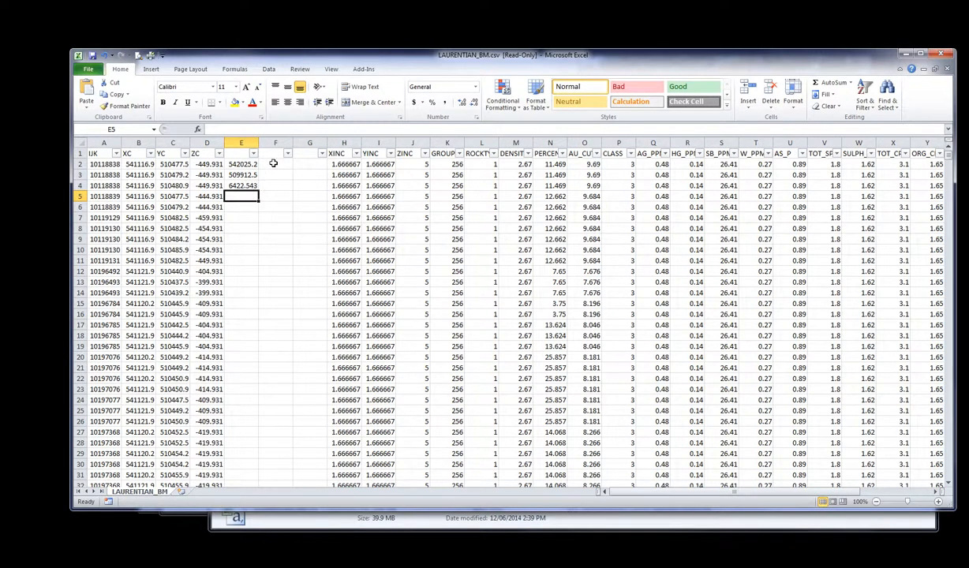
Check the block sizes in the ZINC filter list and copy the formulas in E2:E4 to F2:F4 and G2:G4
click(425, 155)
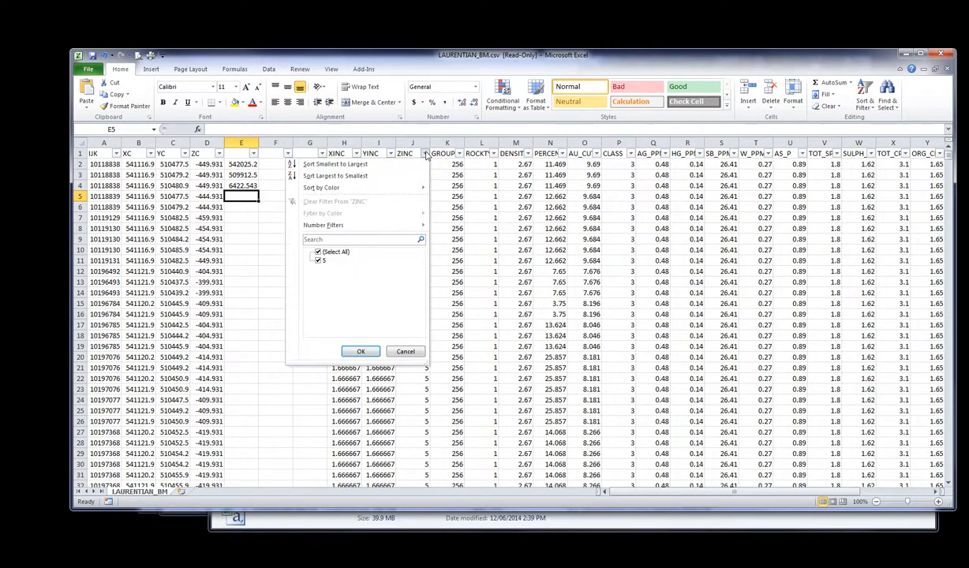
click(425, 155)
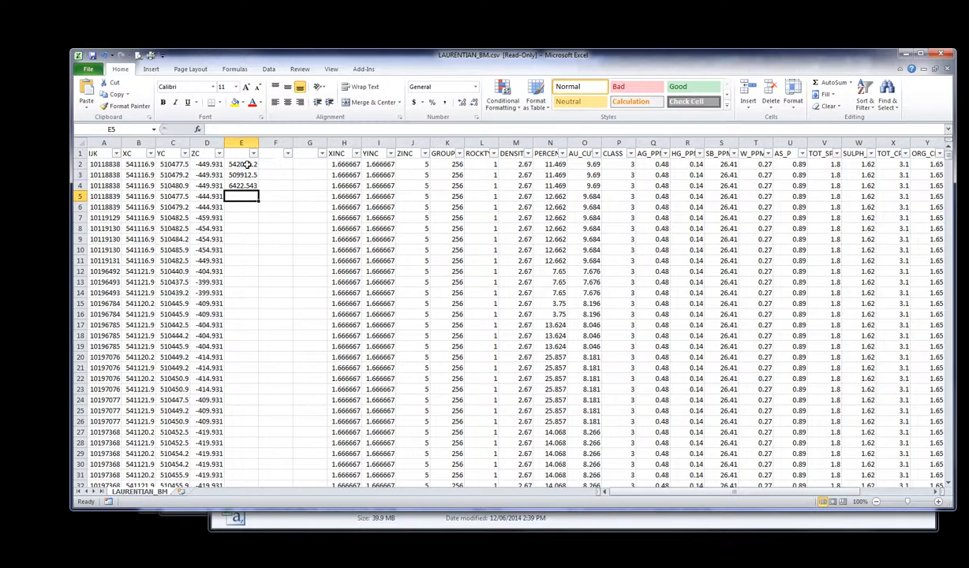
drag(249, 163, 248, 184)
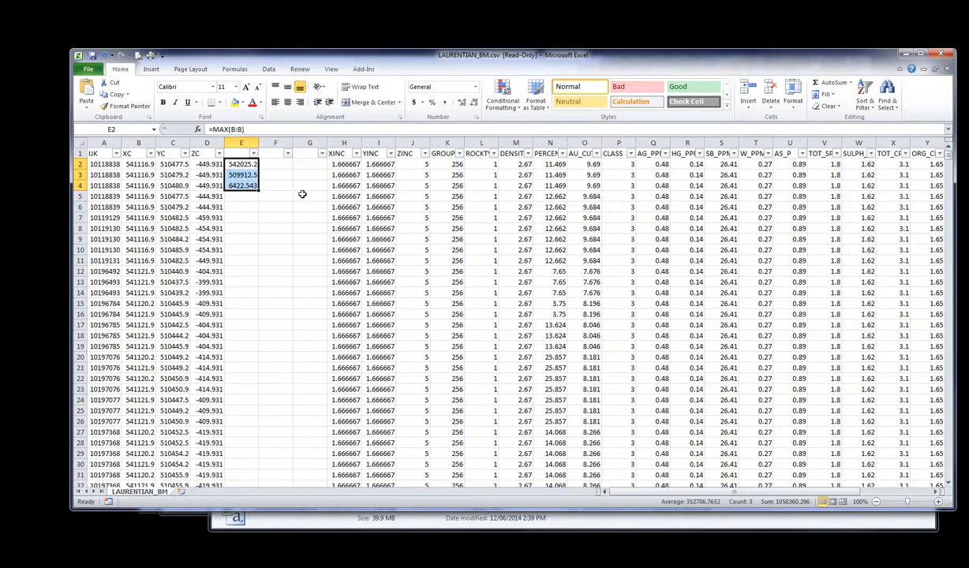
key(ctrl+c)
click(273, 163)
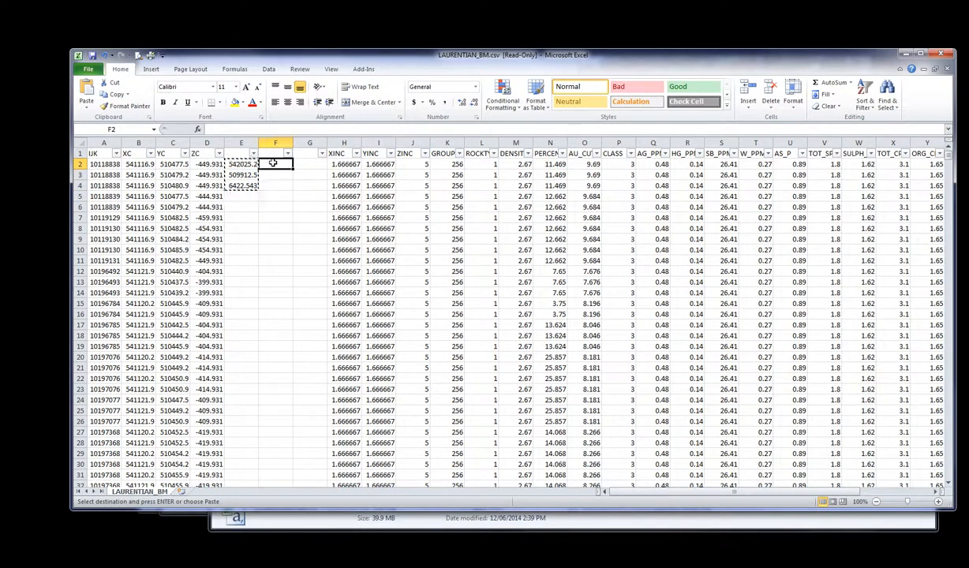
key(ctrl+v)
click(301, 164)
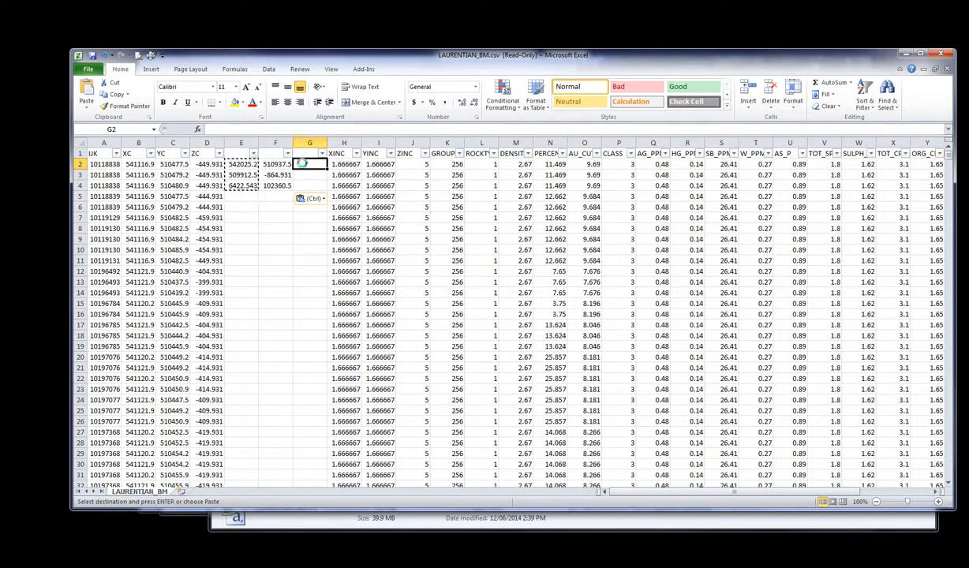
key(ctrl+v)
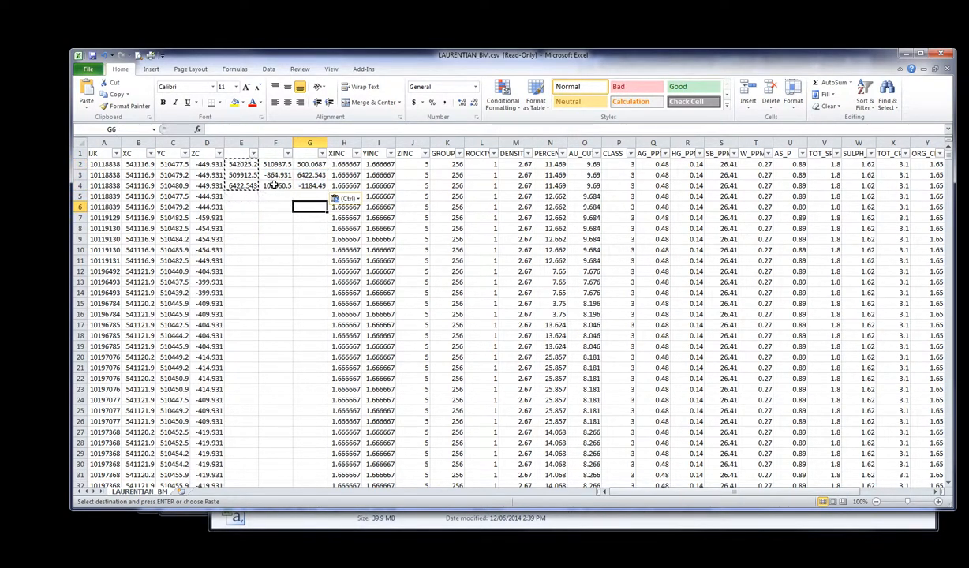
Inspect the copied formulas in F4 and F3 and compare them with the range of values in the YC filter list
click(276, 185)
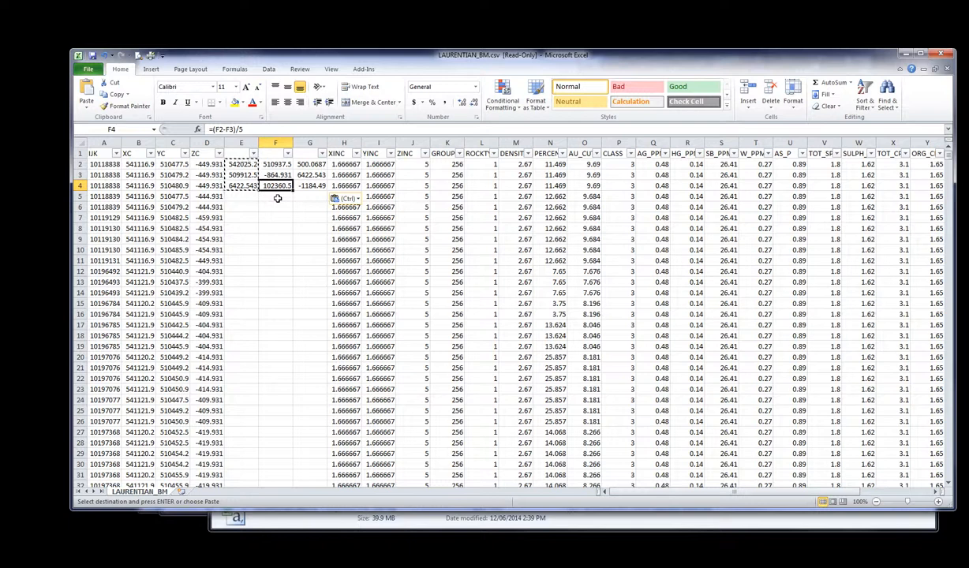
key(Up)
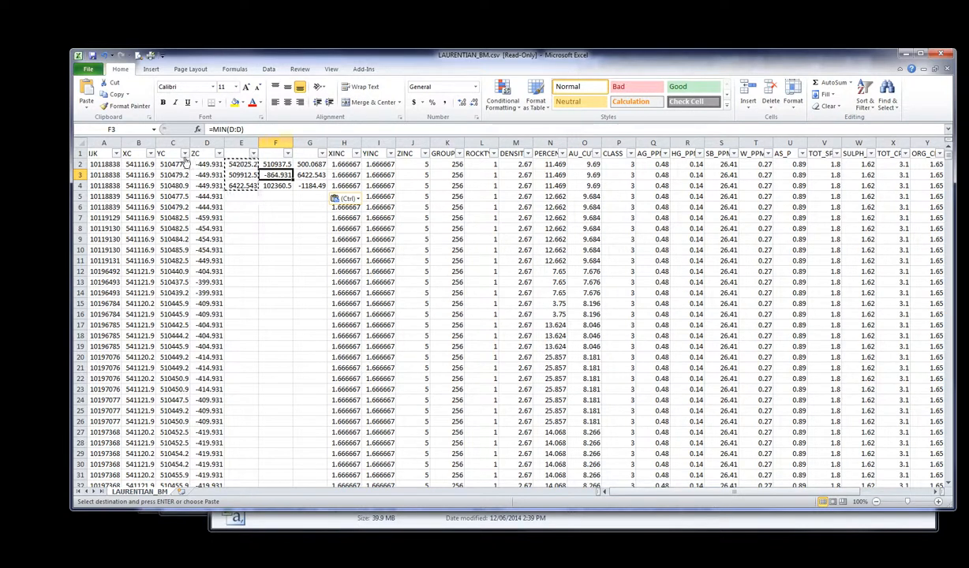
click(184, 154)
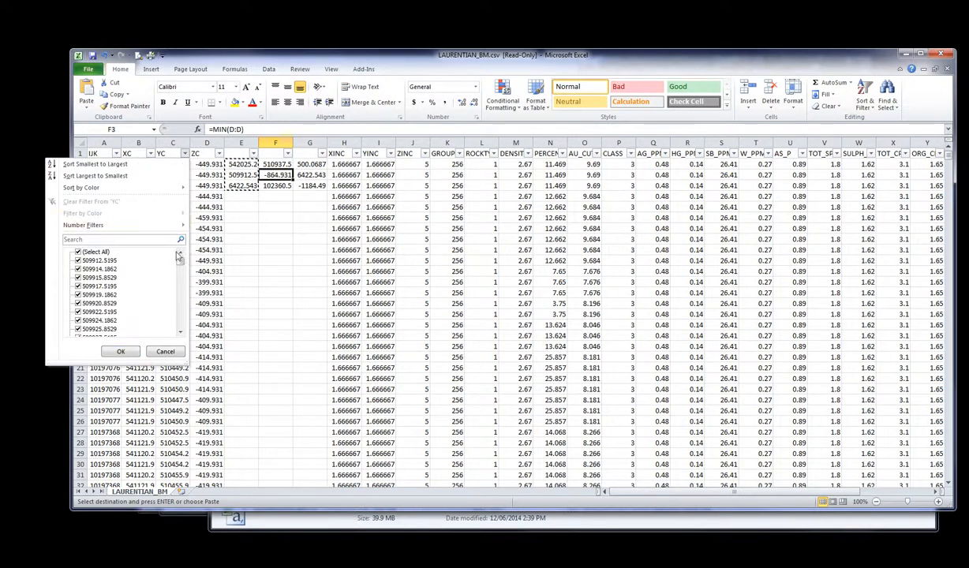
drag(180, 267, 188, 337)
click(165, 352)
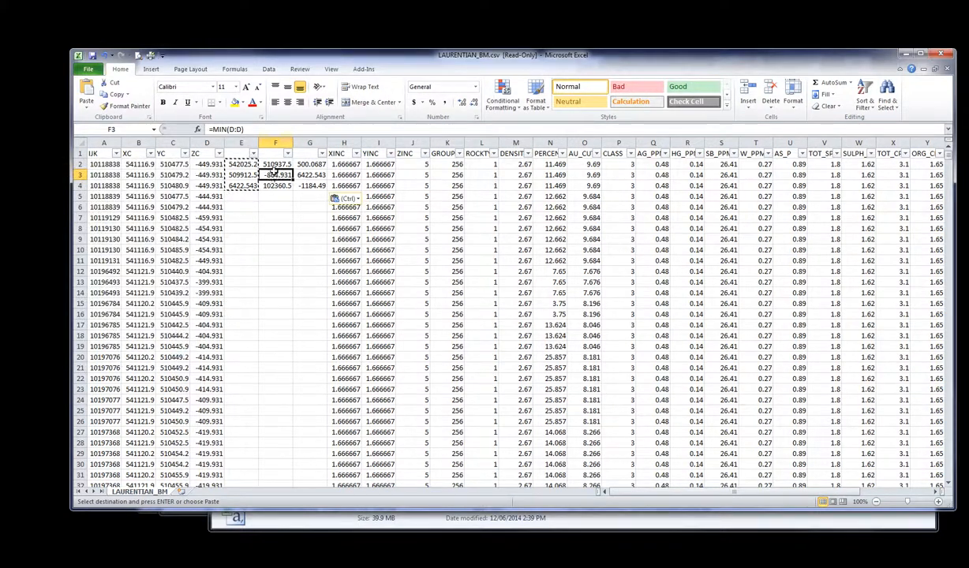
Correct the minimum formula in cell F3 to =MIN(C:C) so it refers to the YC column
click(276, 164)
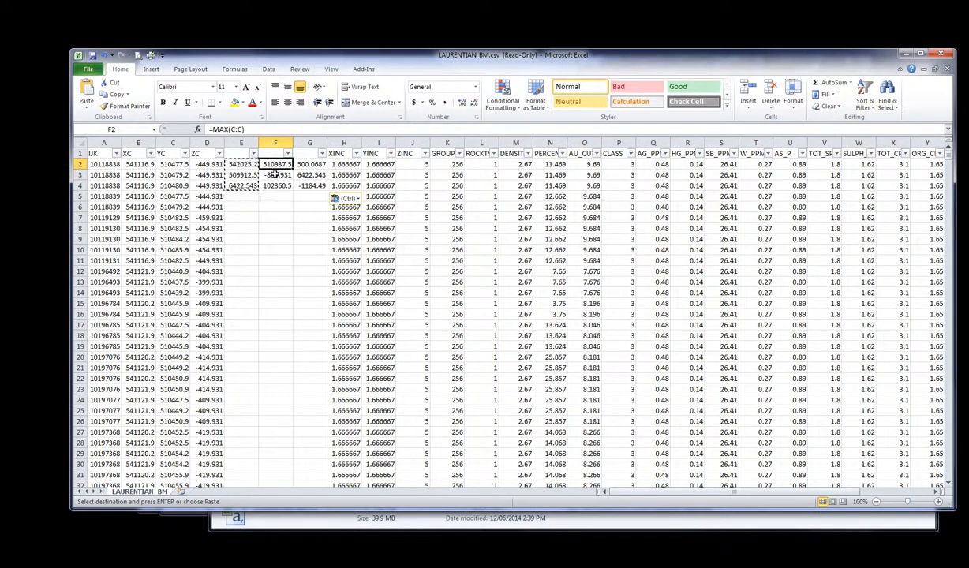
click(274, 174)
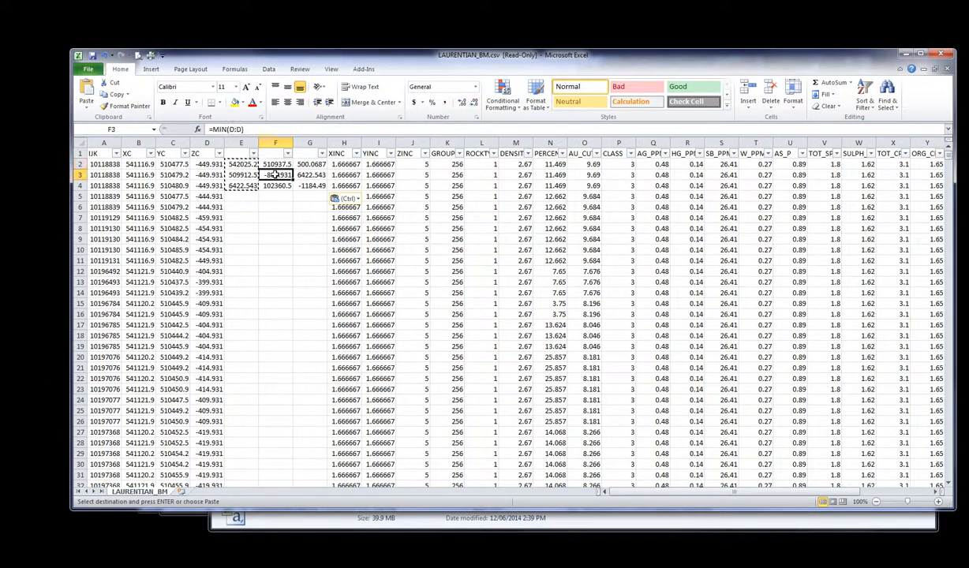
click(232, 128)
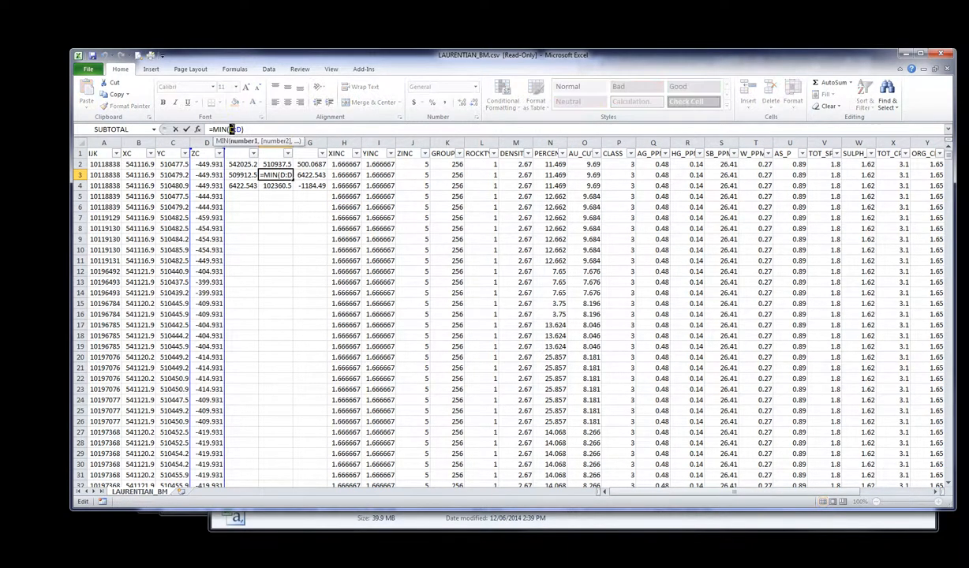
text(c)
double_click(237, 129)
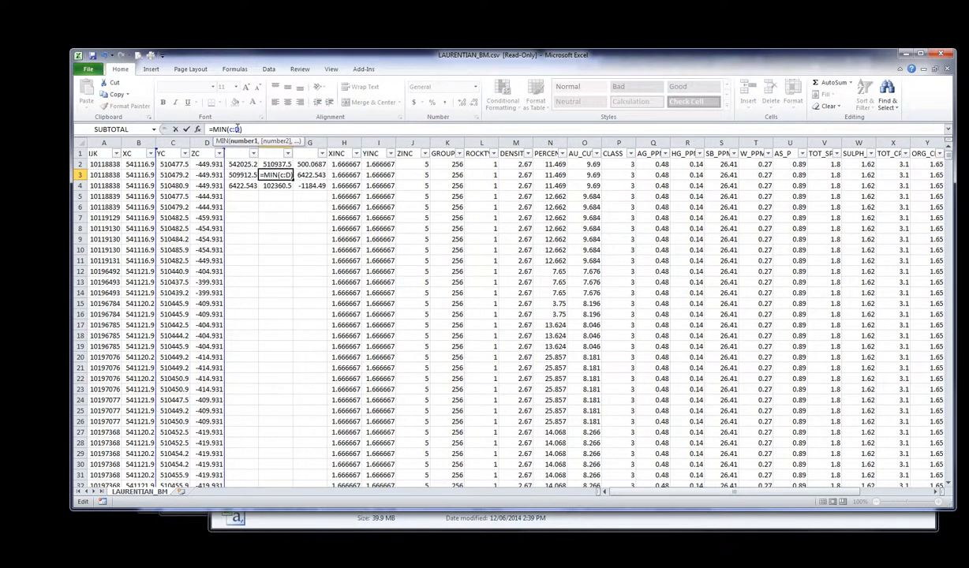
text(c)
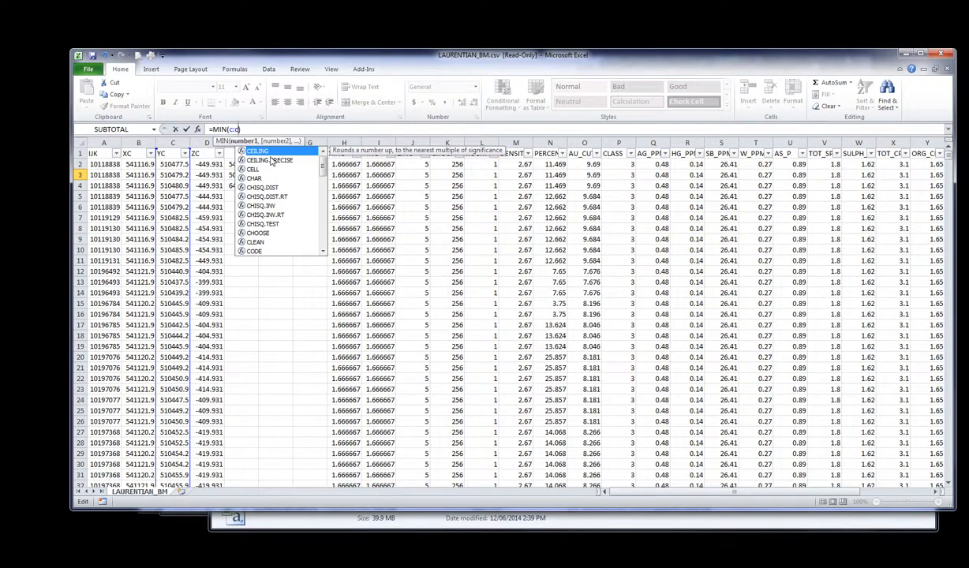
key(Return)
Correct the minimum formula in cell G3 to =MIN(D:D) so it refers to the ZC column
click(293, 163)
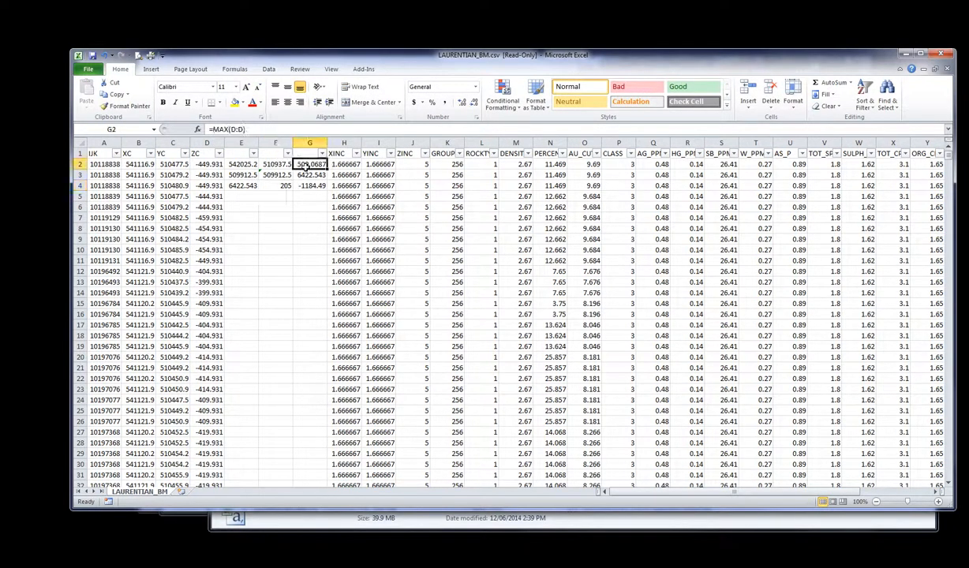
click(304, 175)
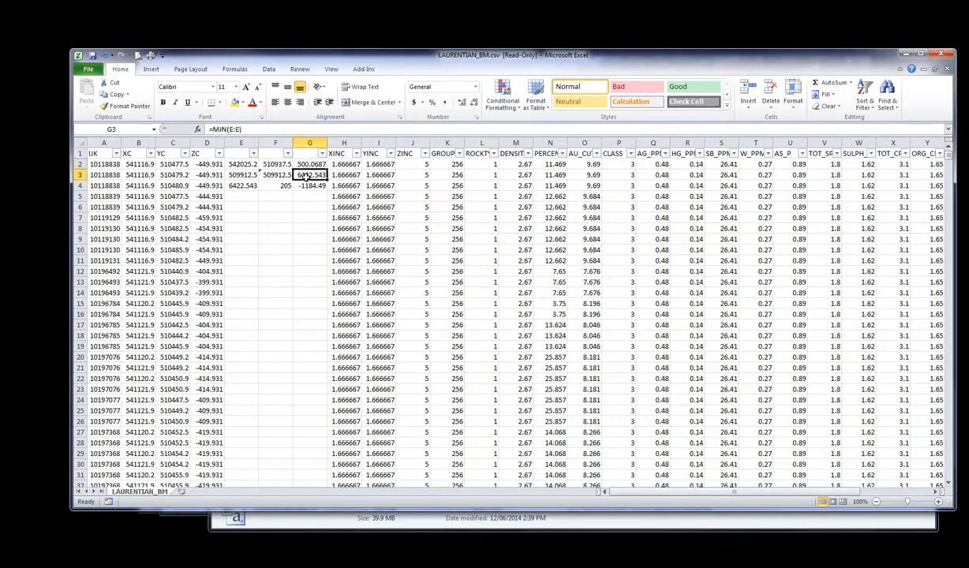
click(237, 130)
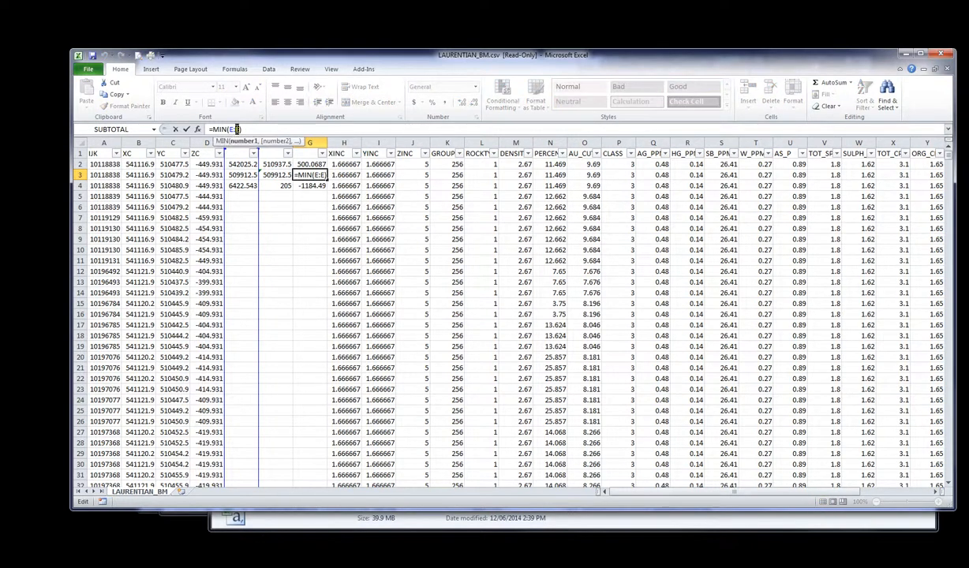
text(d)
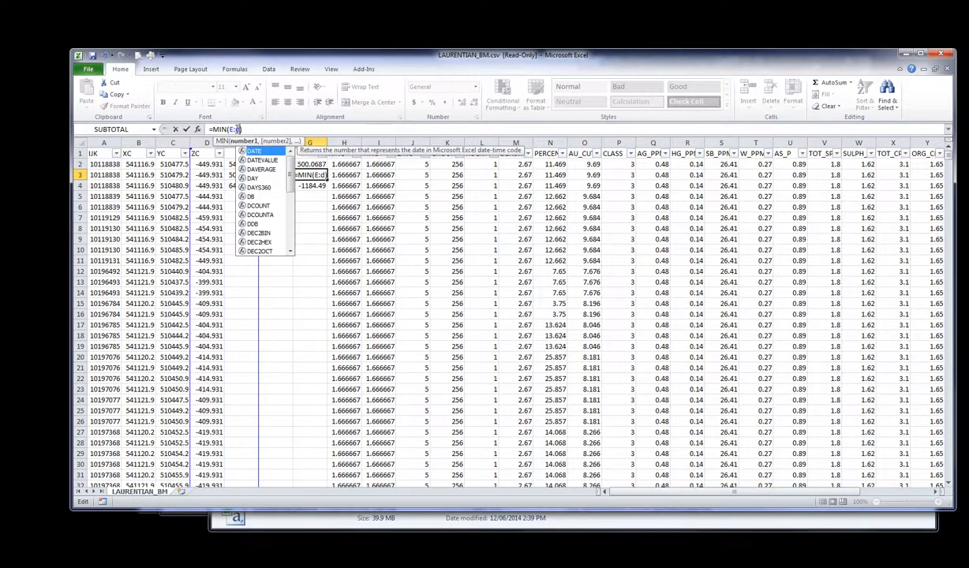
click(233, 128)
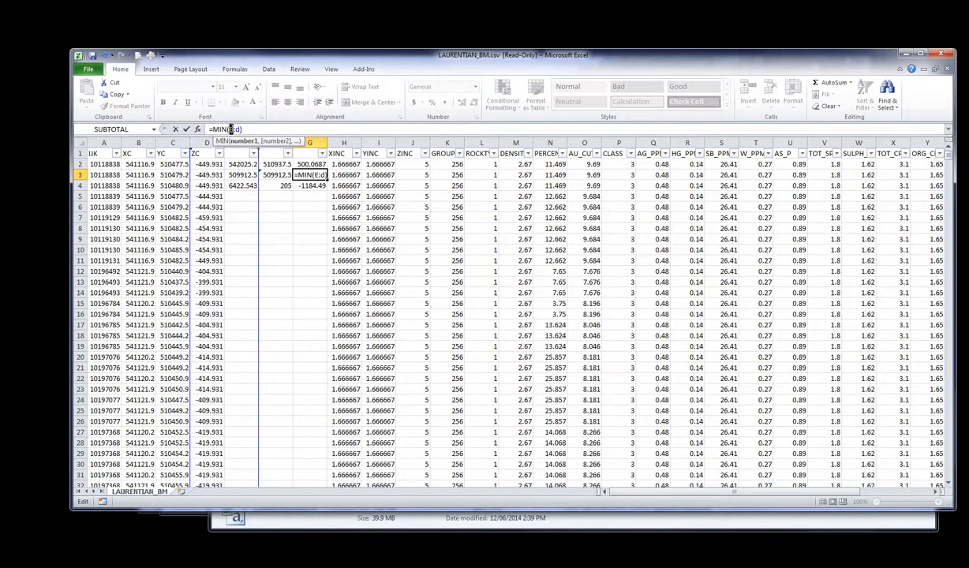
text(d)
key(Return)
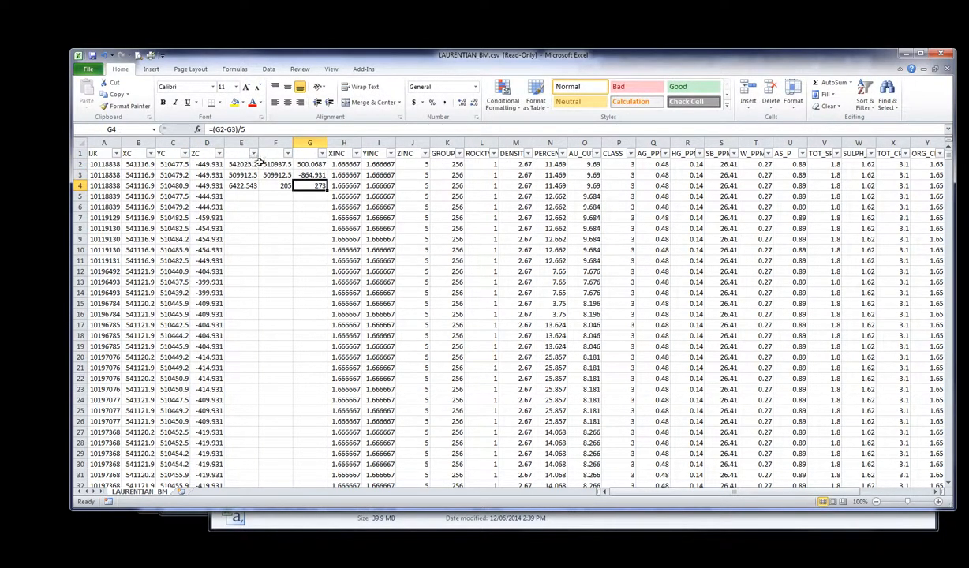
Correct the minimum formula in cell E3 to =MIN(B:B) for the XC column and review the block counts in F4 and G4
click(244, 174)
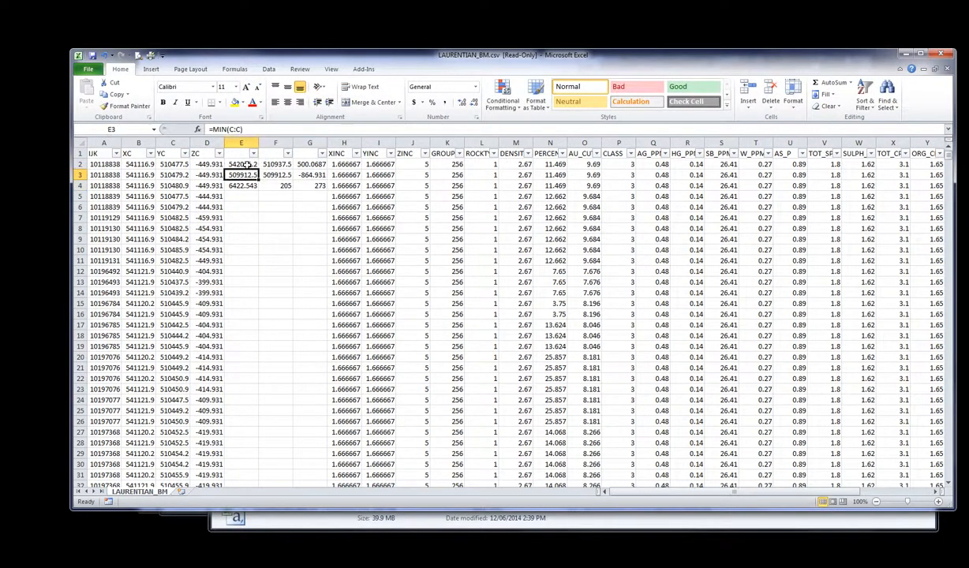
click(245, 164)
click(244, 174)
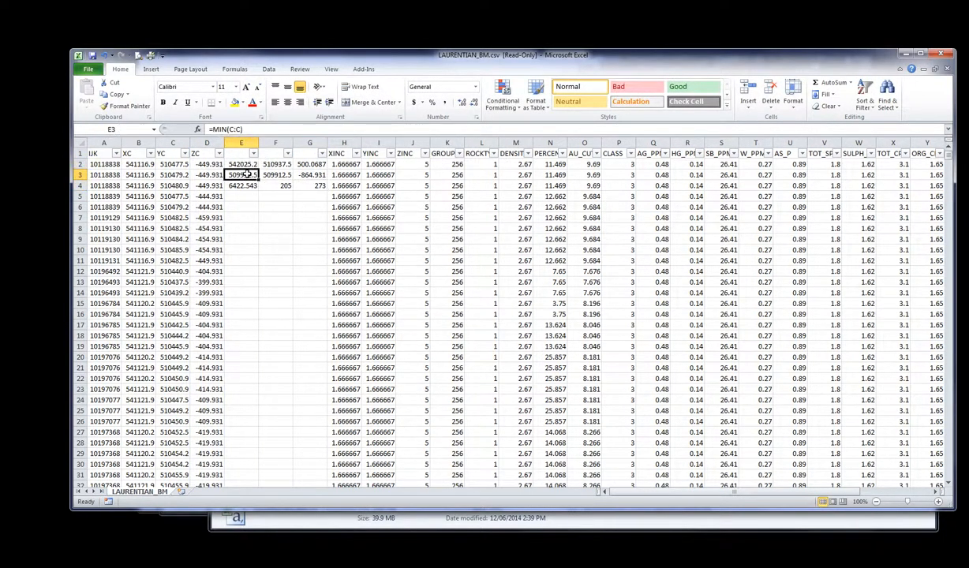
click(235, 128)
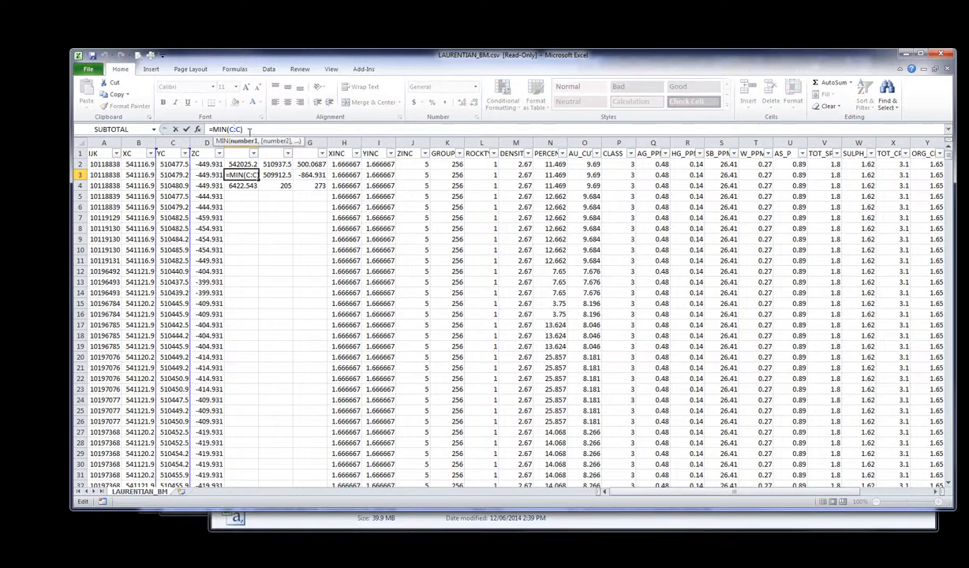
key(BackSpace)
text(b)
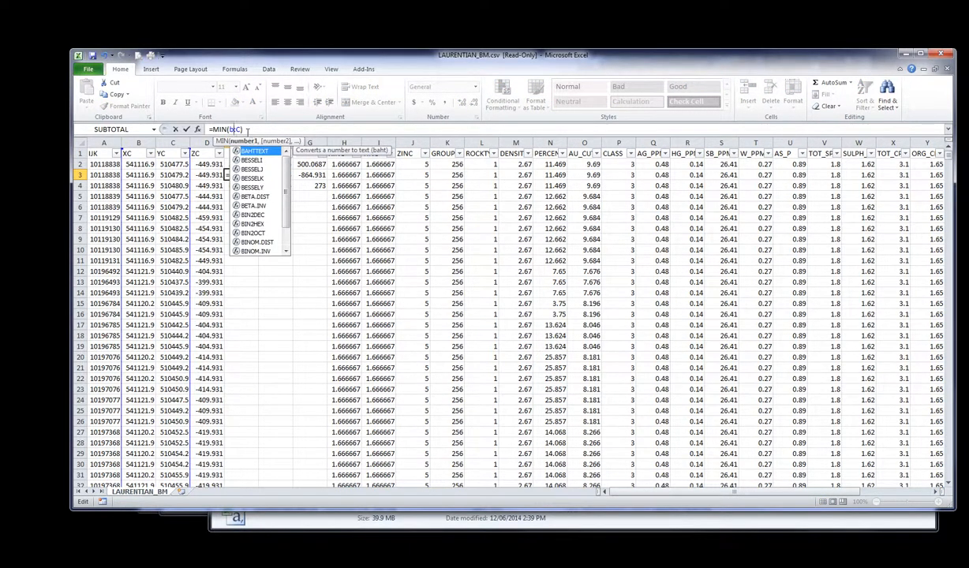
drag(236, 130, 241, 129)
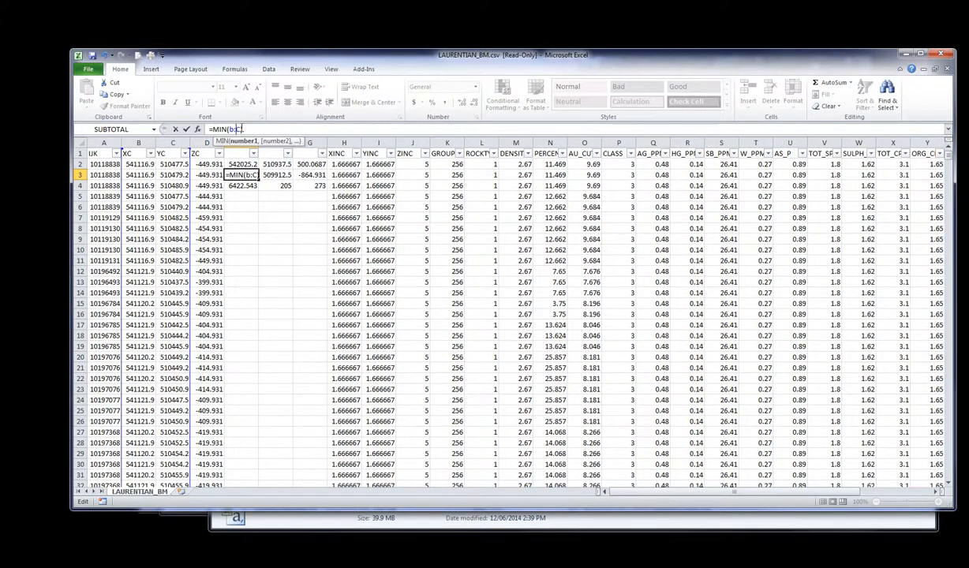
text(b)
key(Return)
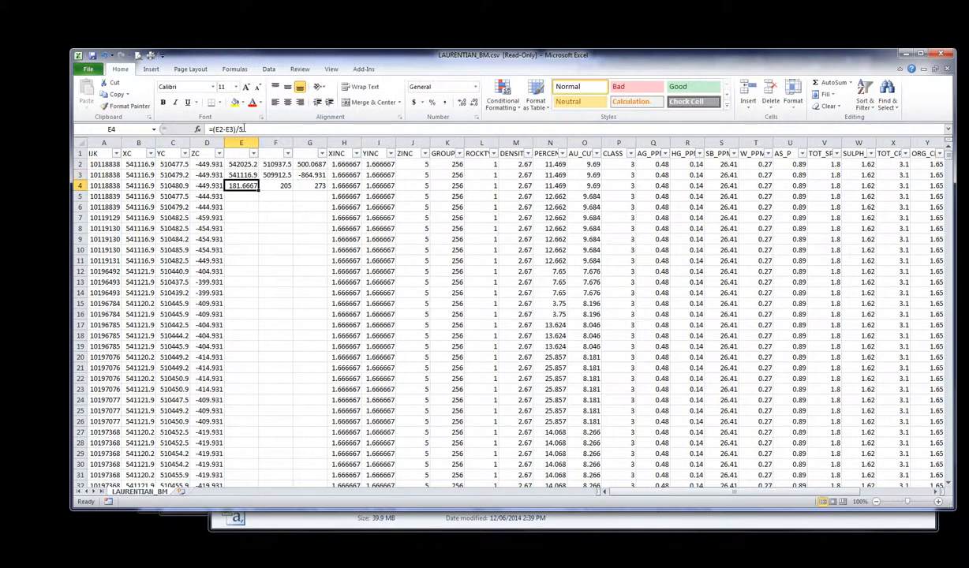
click(278, 186)
click(323, 190)
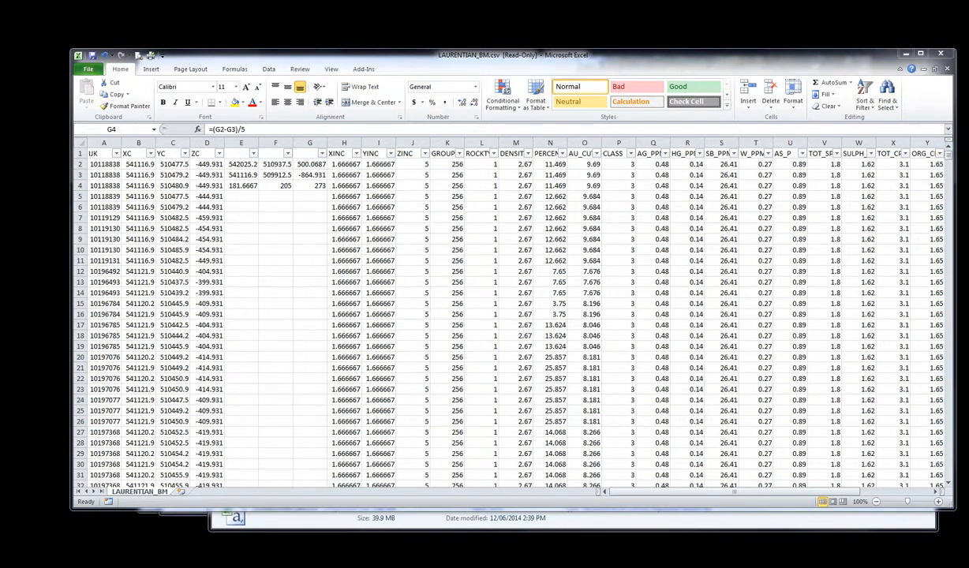
Switch to CoreLog and open the block model configuration in its administration modules
drag(968, 182, 485, 151)
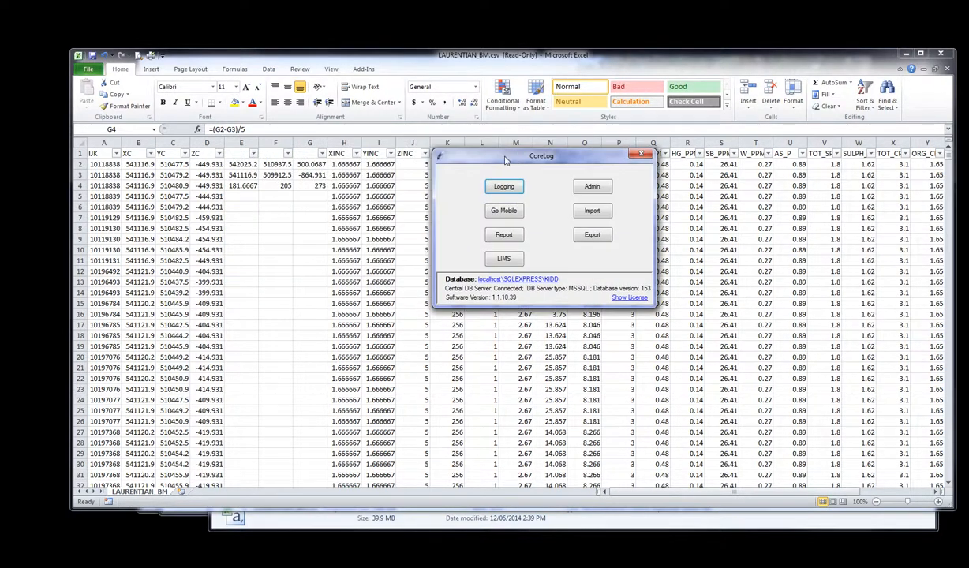
click(584, 186)
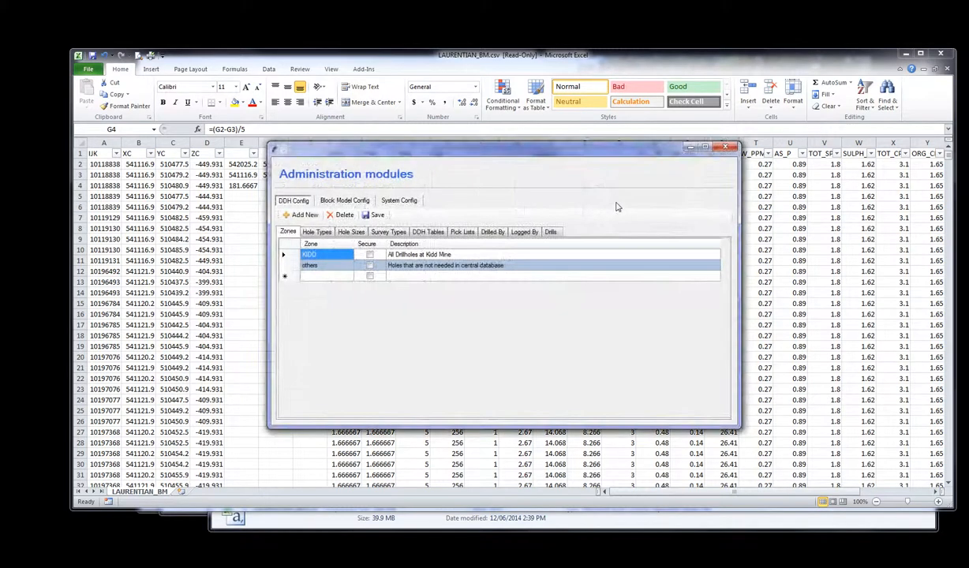
click(345, 201)
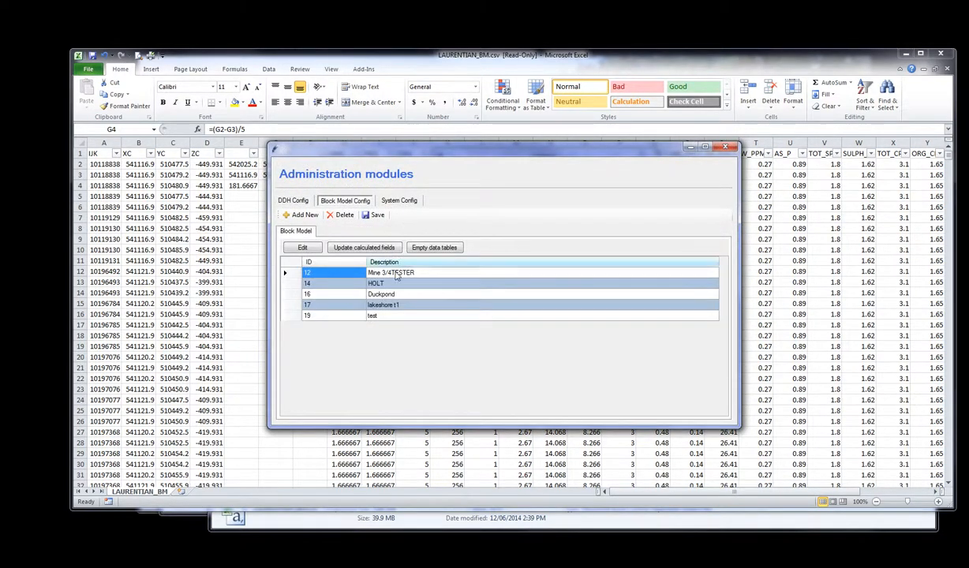
Add a new block model with the description laurentian and set its origin X to 541116.9
click(302, 214)
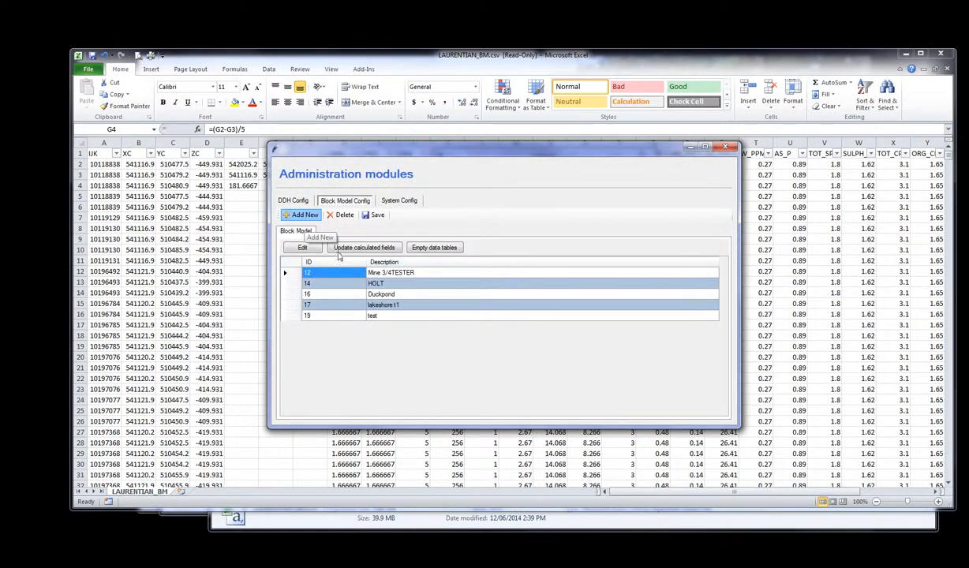
text(La)
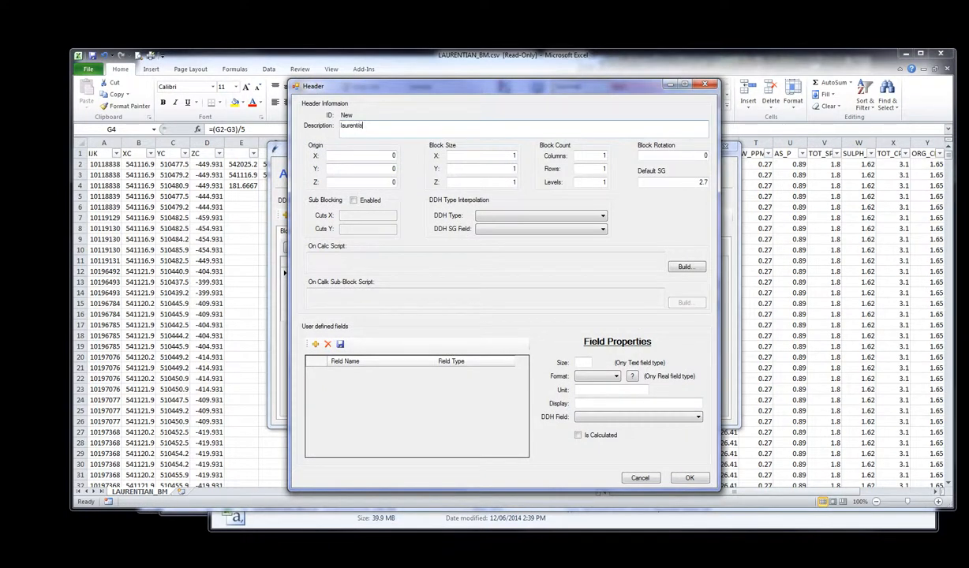
click(380, 156)
drag(423, 85, 476, 85)
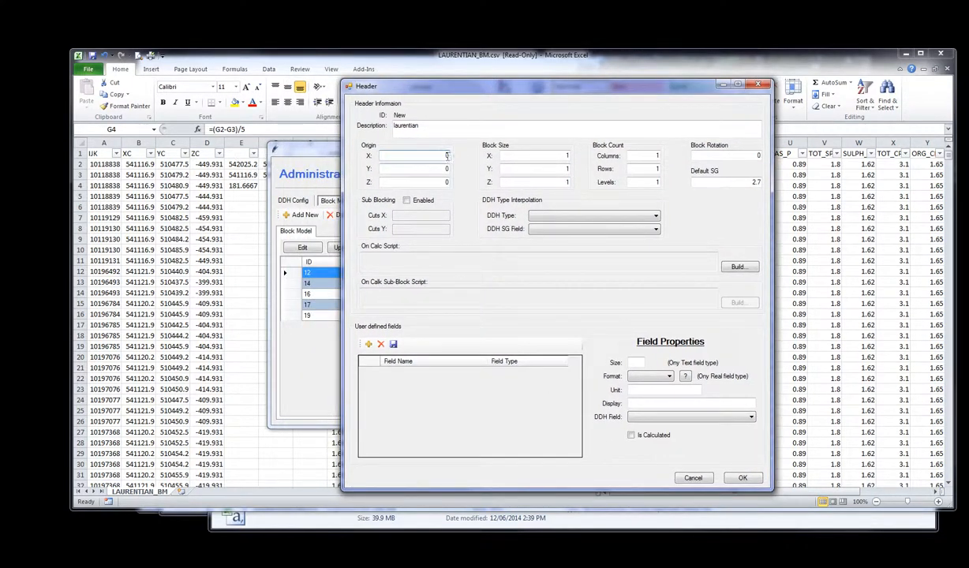
drag(440, 156, 458, 157)
text(541116.9)
Switch to Excel and examine the model origin values in the XMORIG, YMORIG and ZMORIG columns against the calculated minimums
click(783, 163)
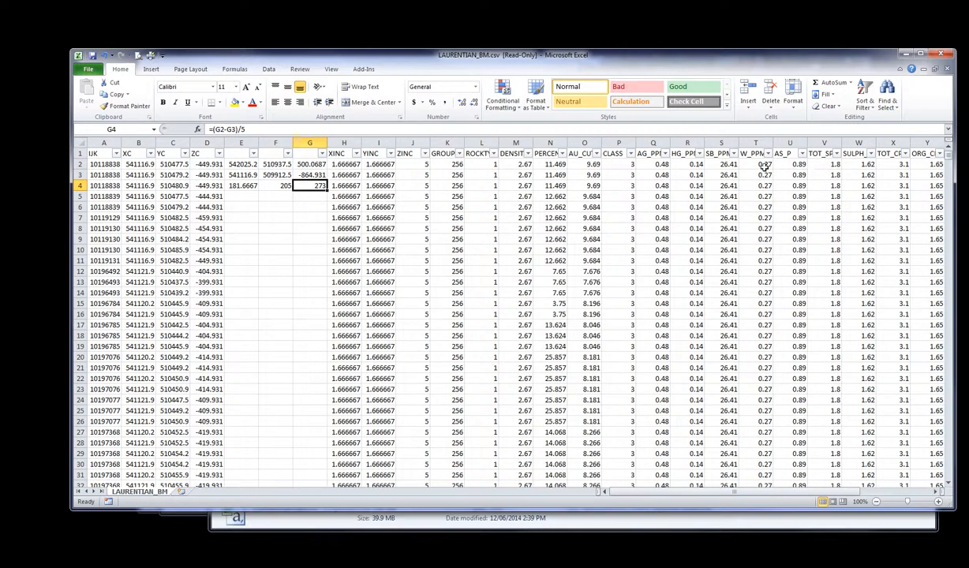
click(877, 493)
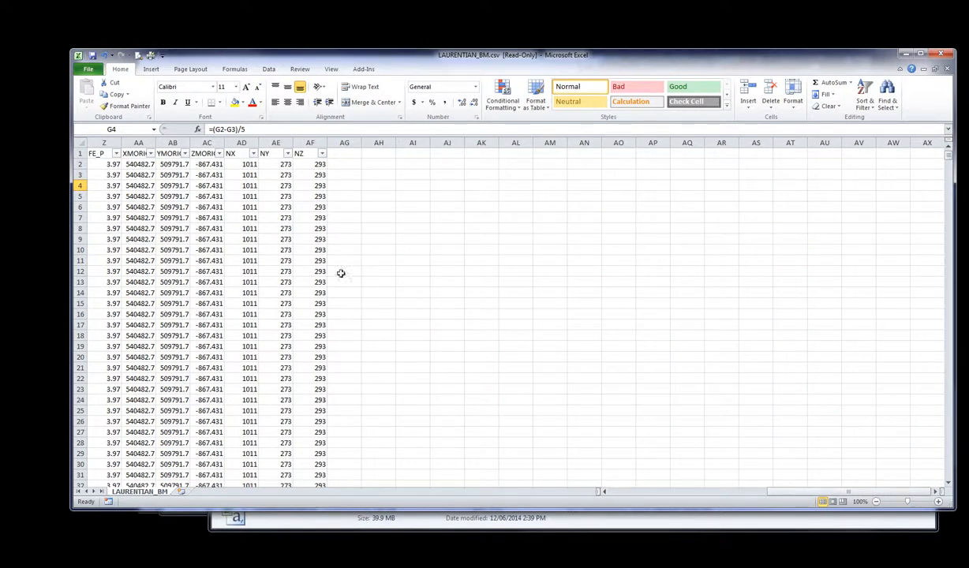
click(139, 165)
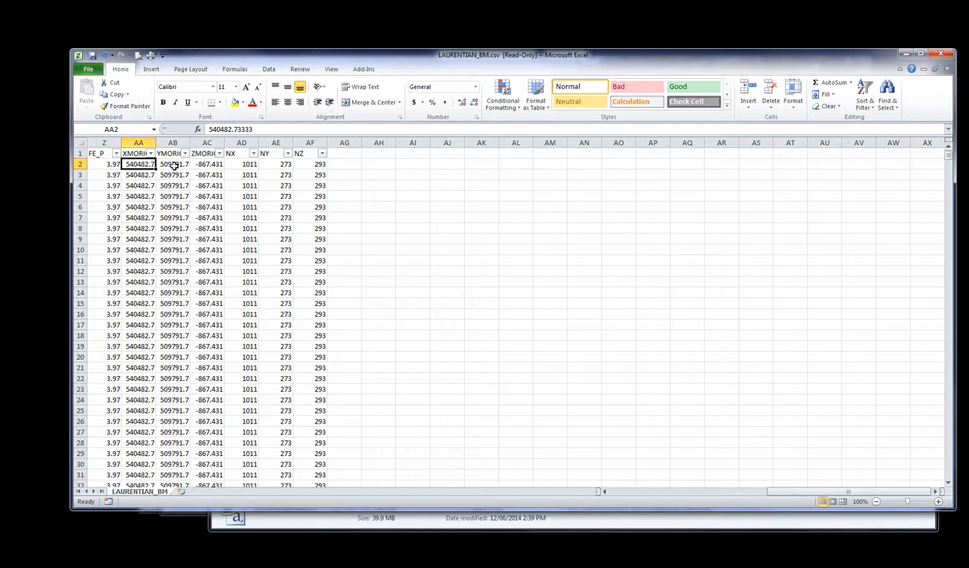
click(174, 164)
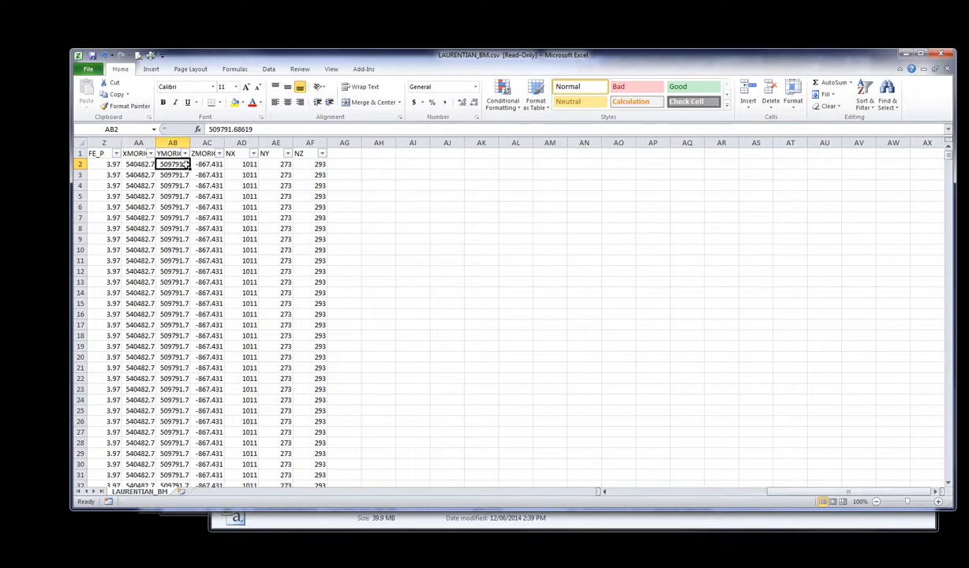
click(147, 166)
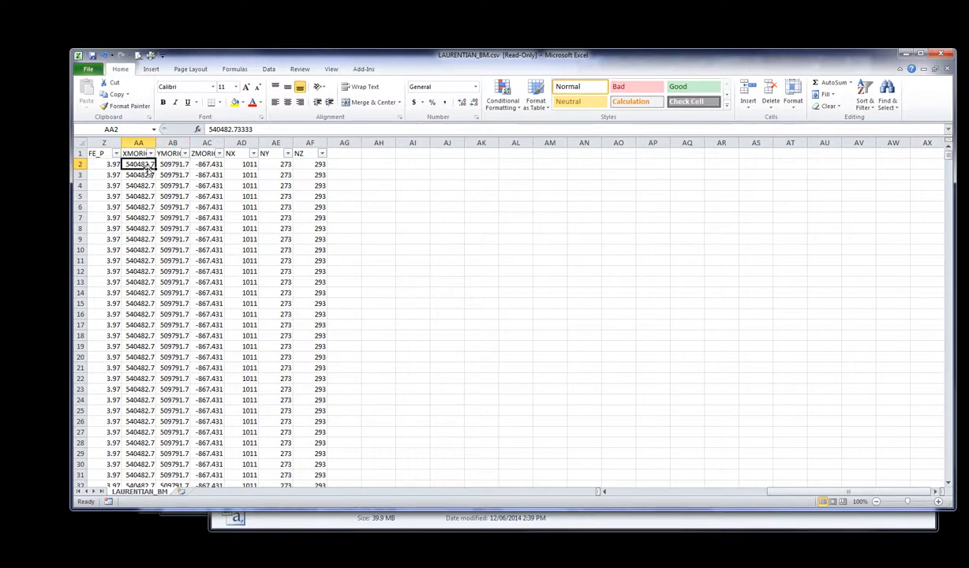
click(177, 165)
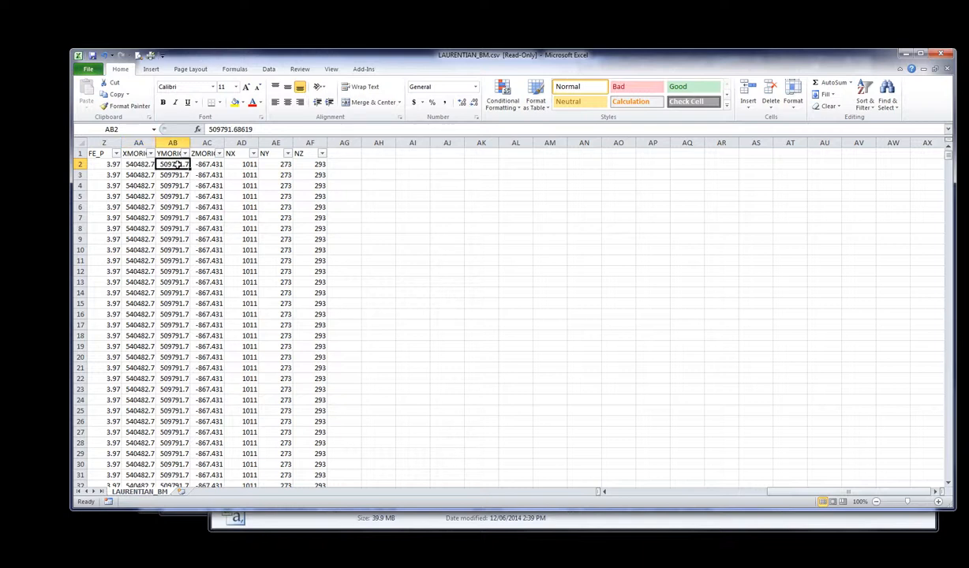
click(200, 163)
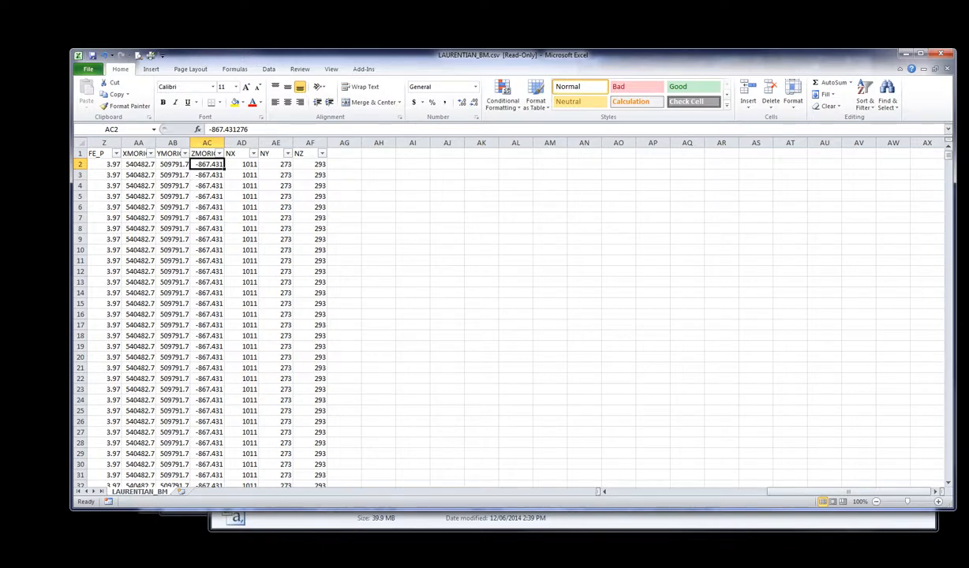
key(alt+Tab)
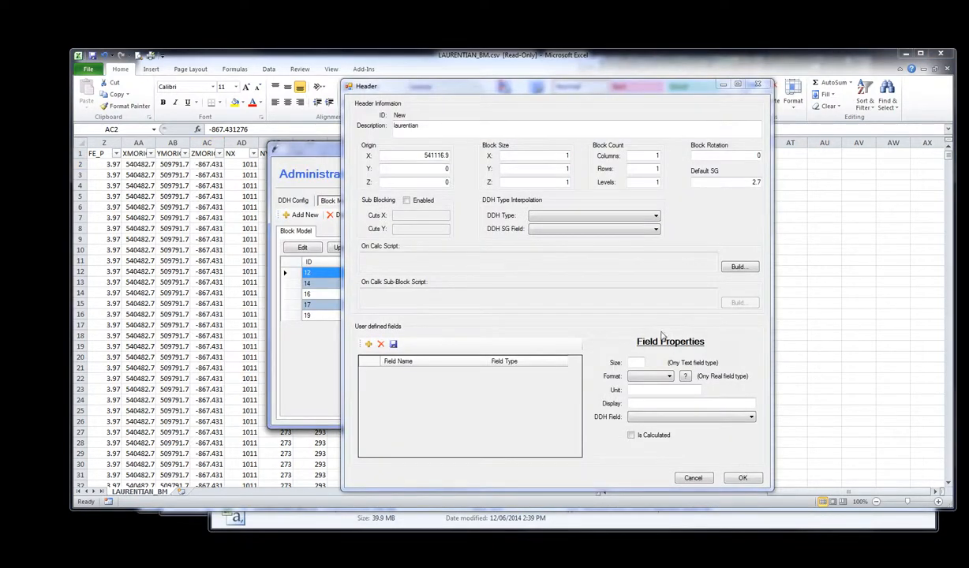
key(alt+Tab)
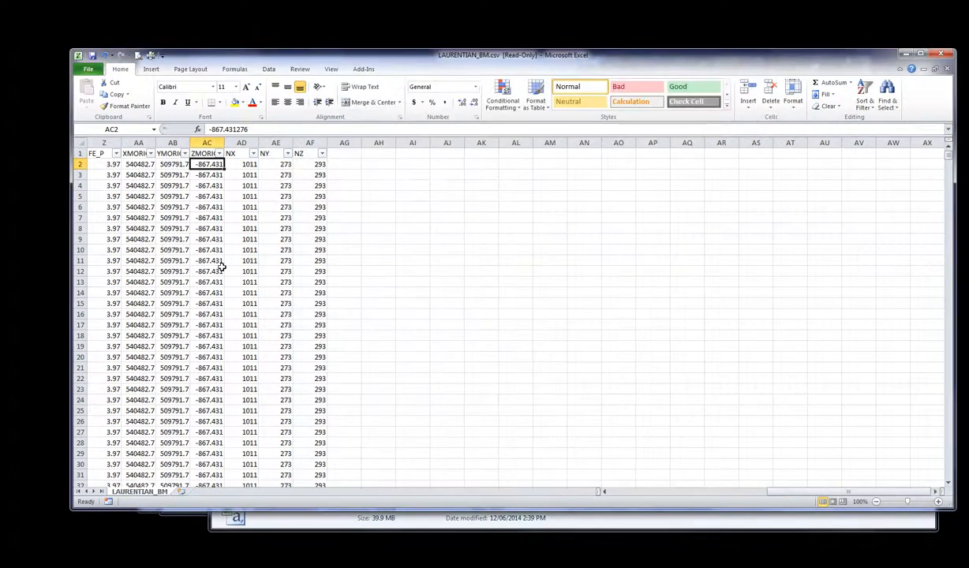
click(646, 494)
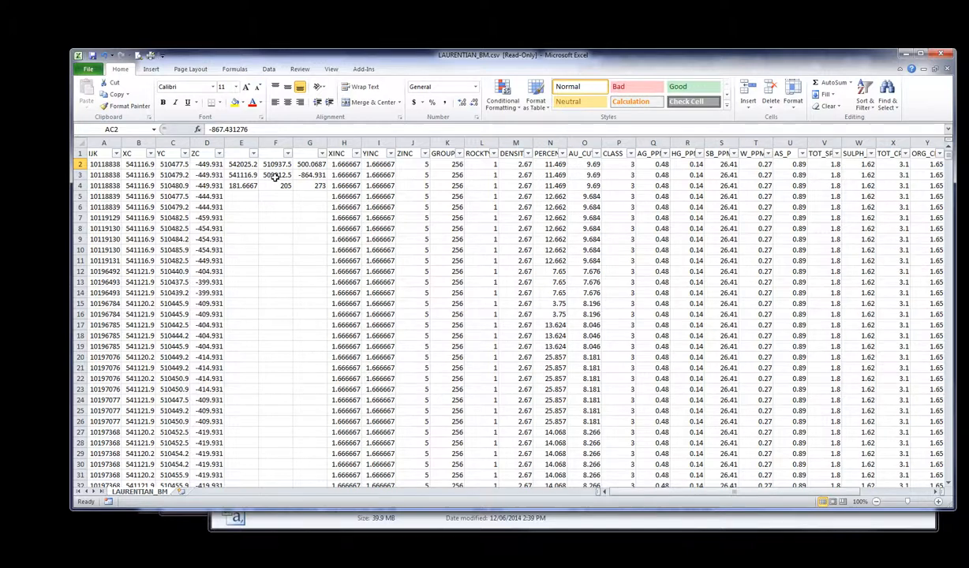
Return to CoreLog, save the new block model and reopen the laurentian entry for editing beside the spreadsheet's calculated values
key(alt+Tab)
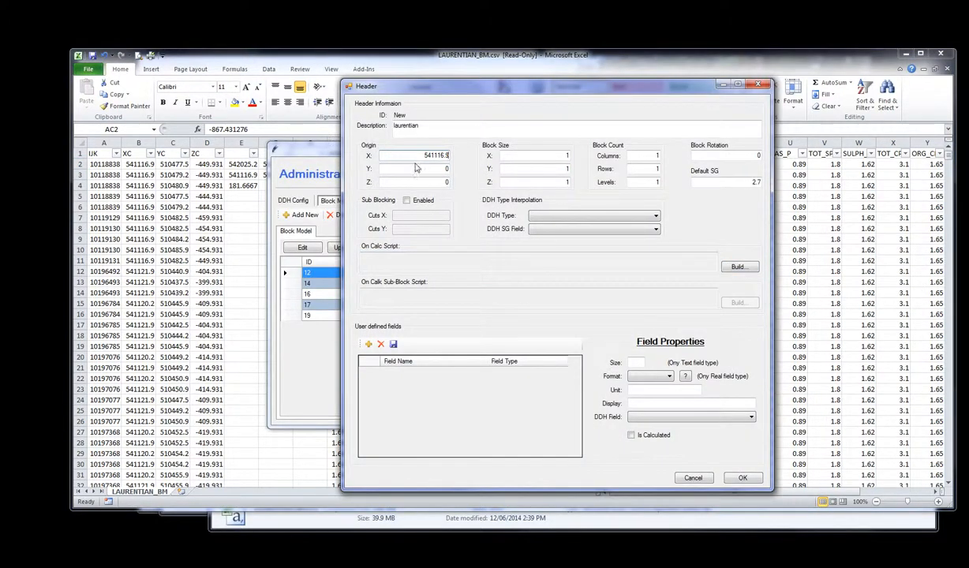
click(743, 479)
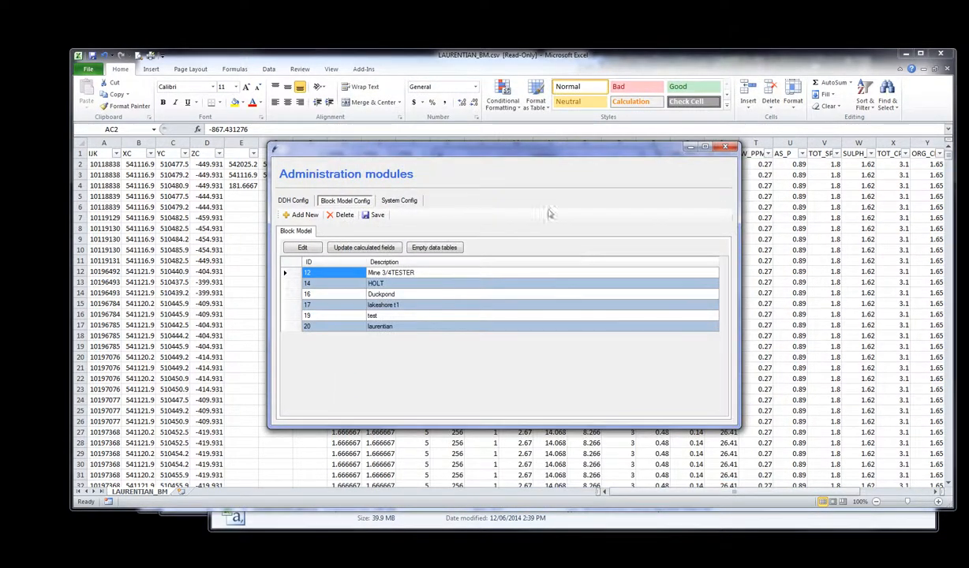
drag(491, 148, 650, 136)
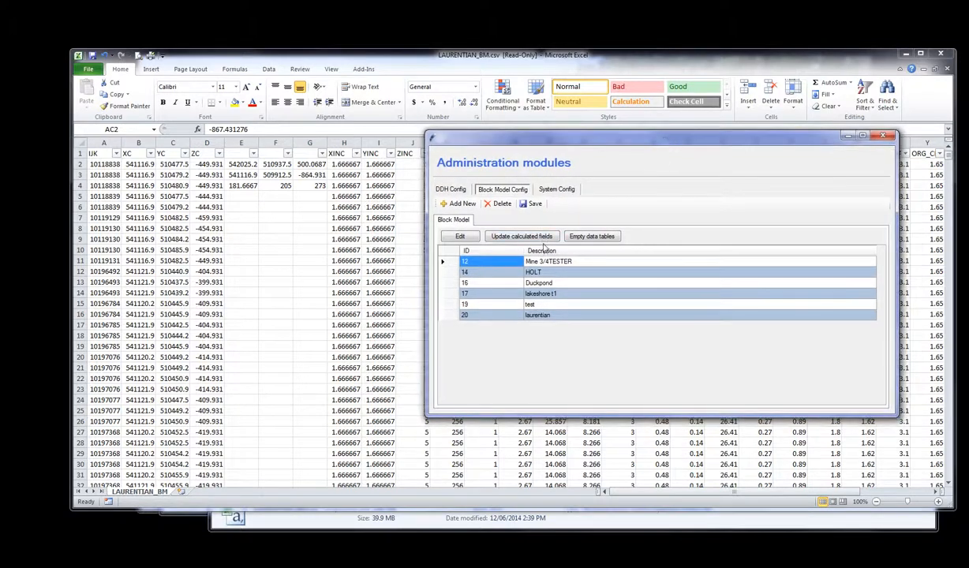
click(472, 314)
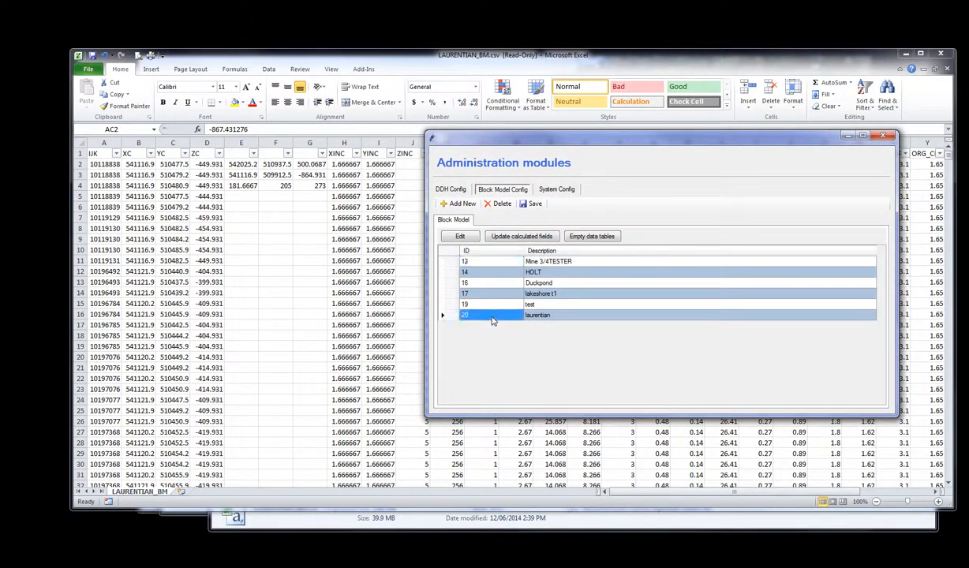
click(459, 237)
drag(477, 89, 619, 89)
Set the block model's origin Y to 509912.5 and origin Z to -864.931
click(480, 171)
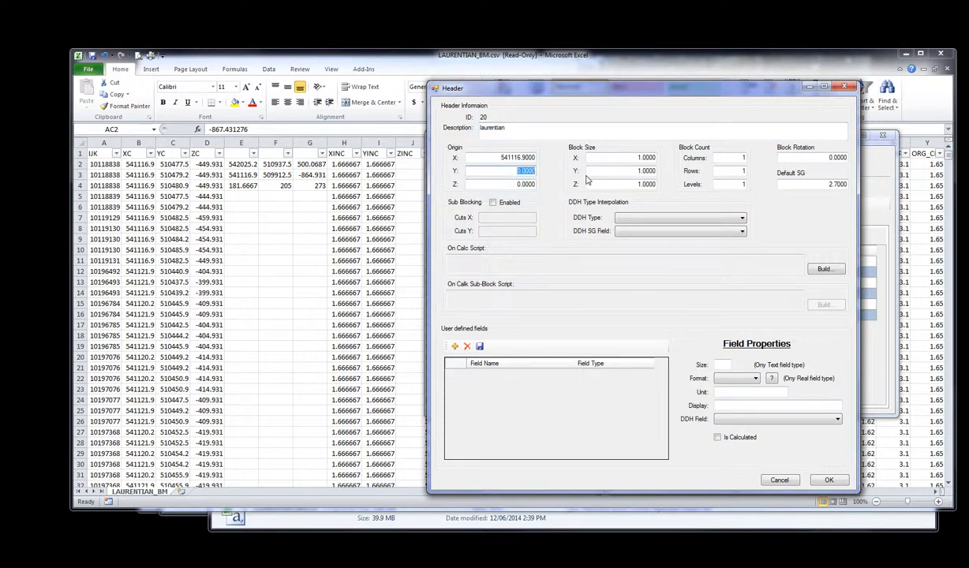
text(509912.5)
click(508, 183)
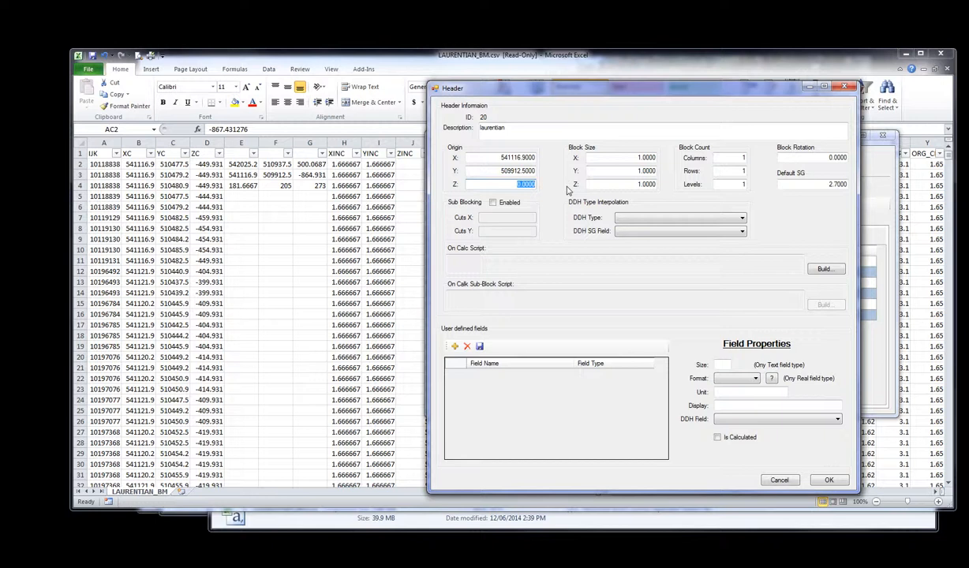
key(BackSpace)
text(-864.931)
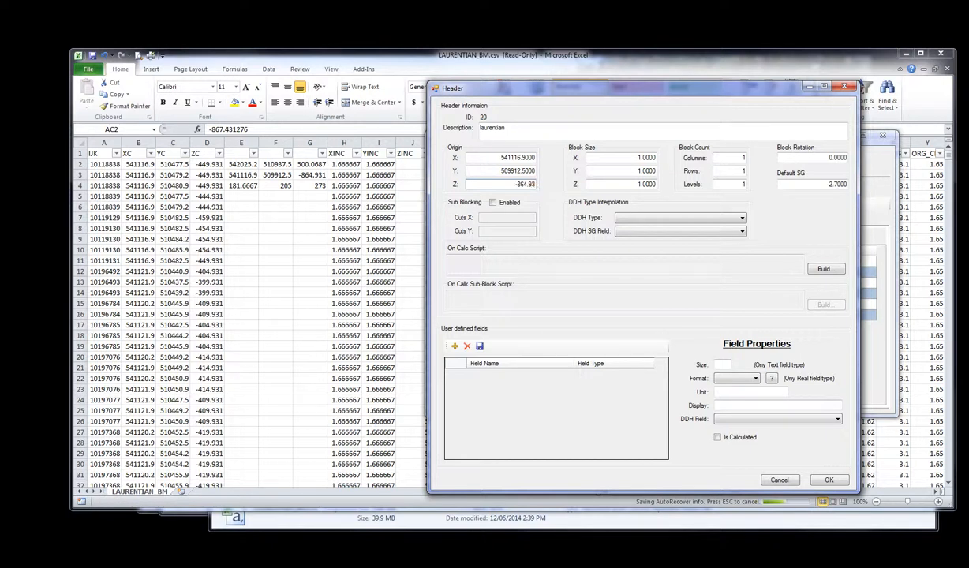
Set the block size to 5 in X, Y and Z
click(618, 158)
drag(618, 156, 672, 183)
text(555)
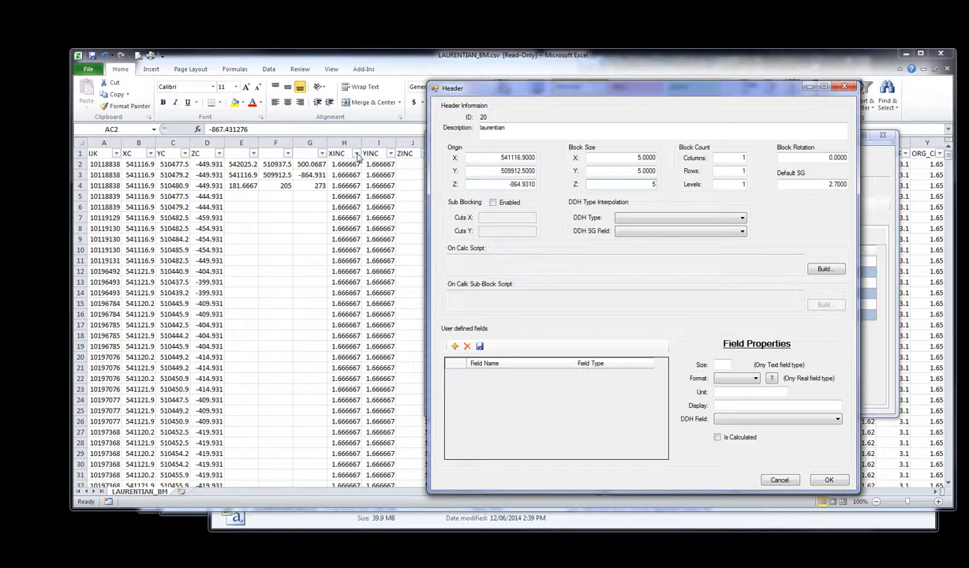
Check in Excel which distinct increments the XINC, YINC and ZINC columns contain
click(346, 151)
click(356, 153)
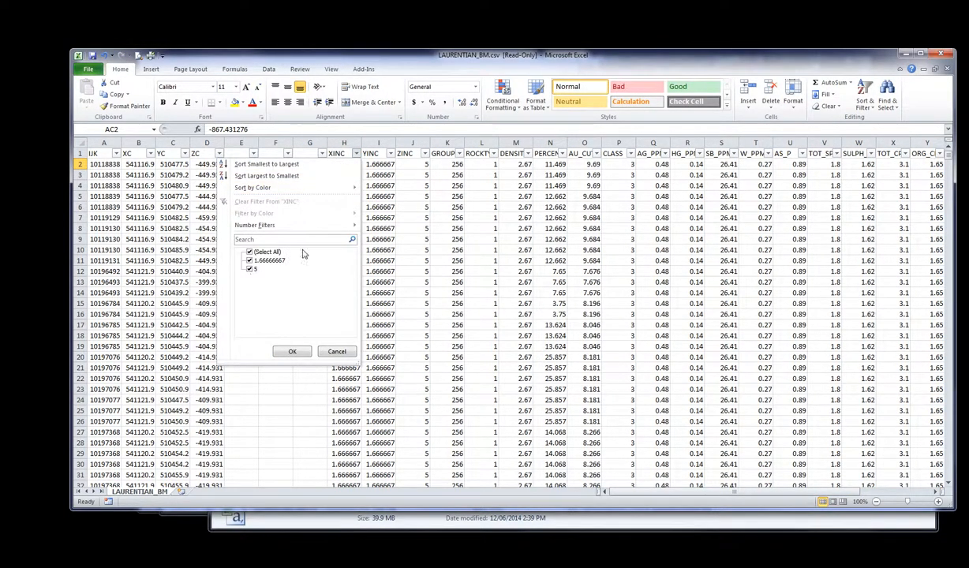
click(379, 154)
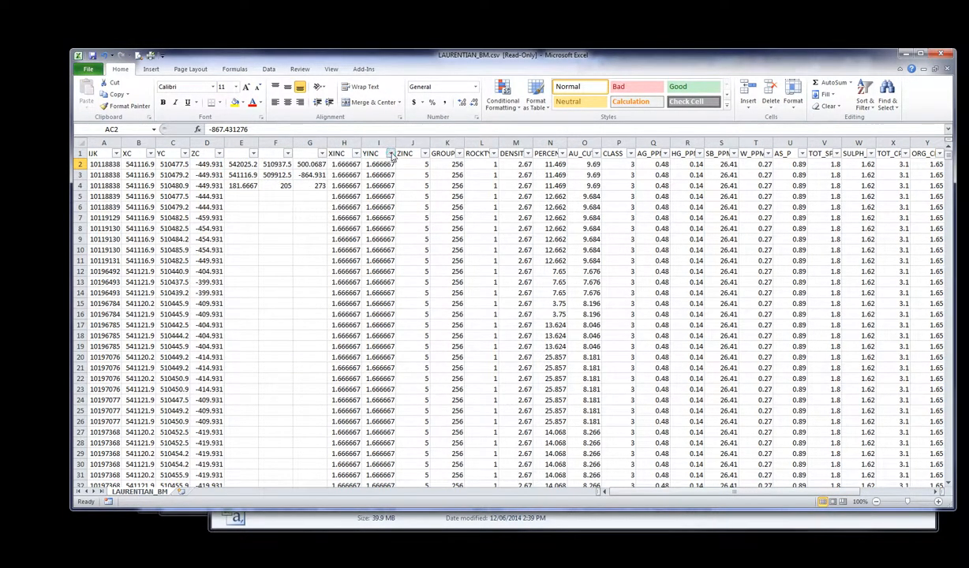
click(390, 153)
click(425, 153)
click(425, 154)
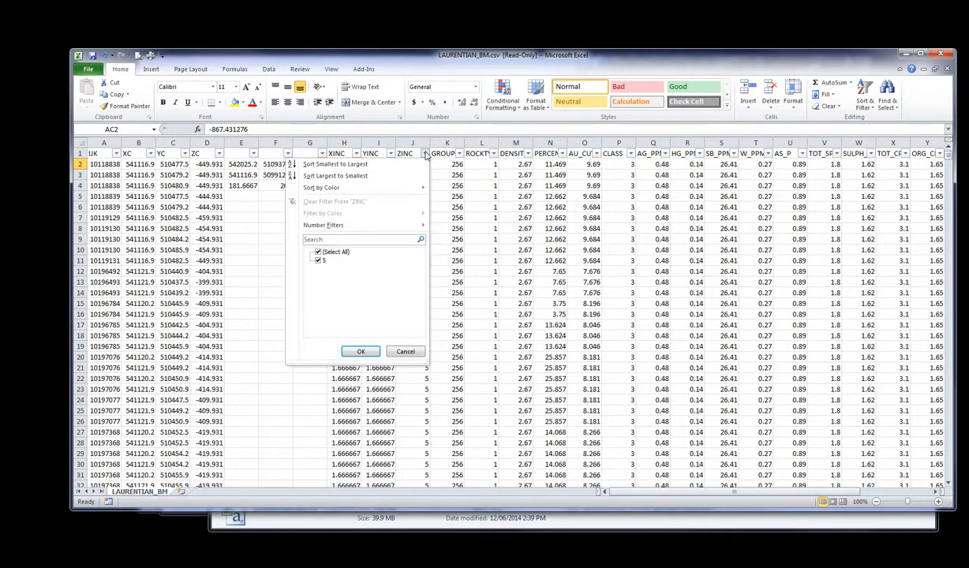
click(404, 352)
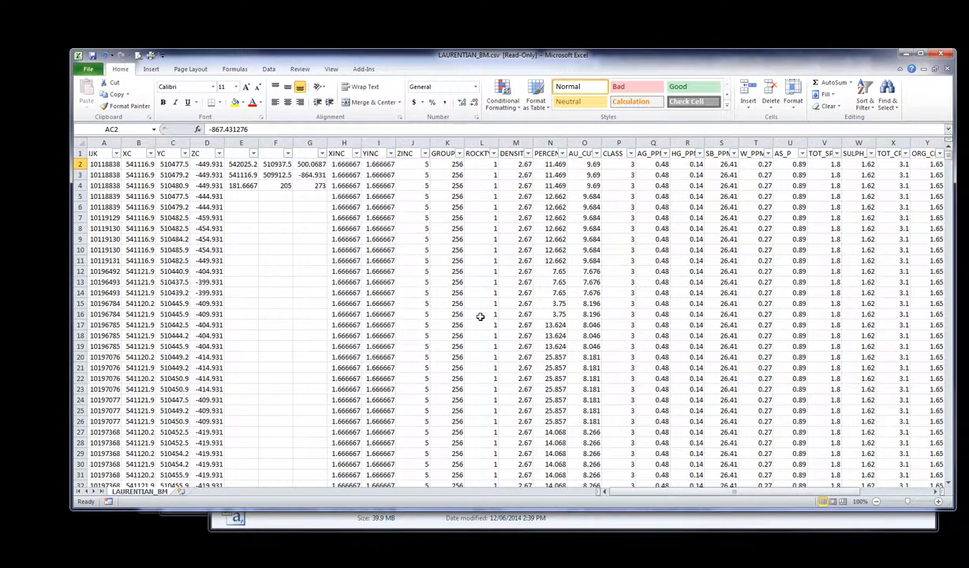
click(353, 164)
click(355, 175)
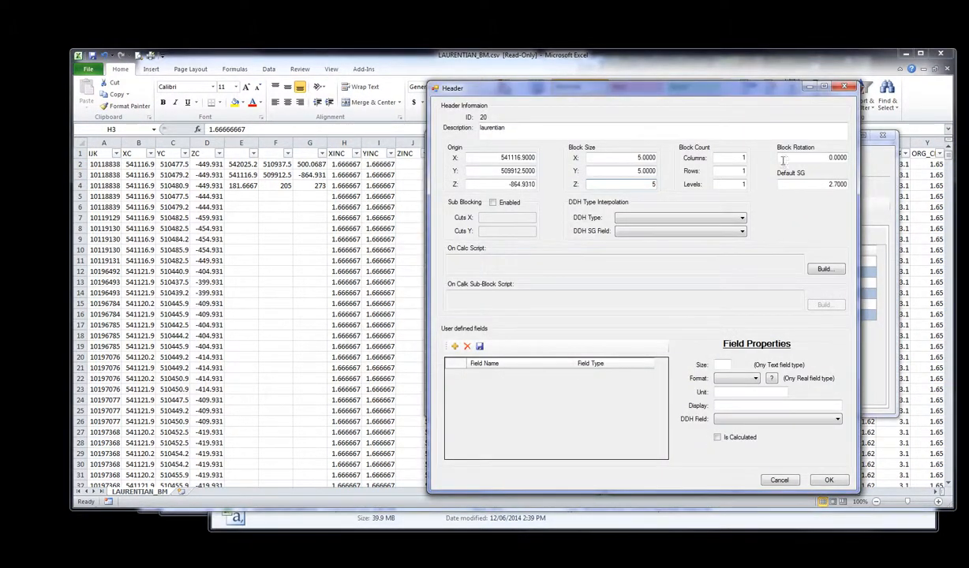
Set the block count in the CoreLog header to 190 columns, 210 rows and 273 levels
click(738, 158)
text(1)
key(Tab)
text(2)
key(Tab)
click(828, 157)
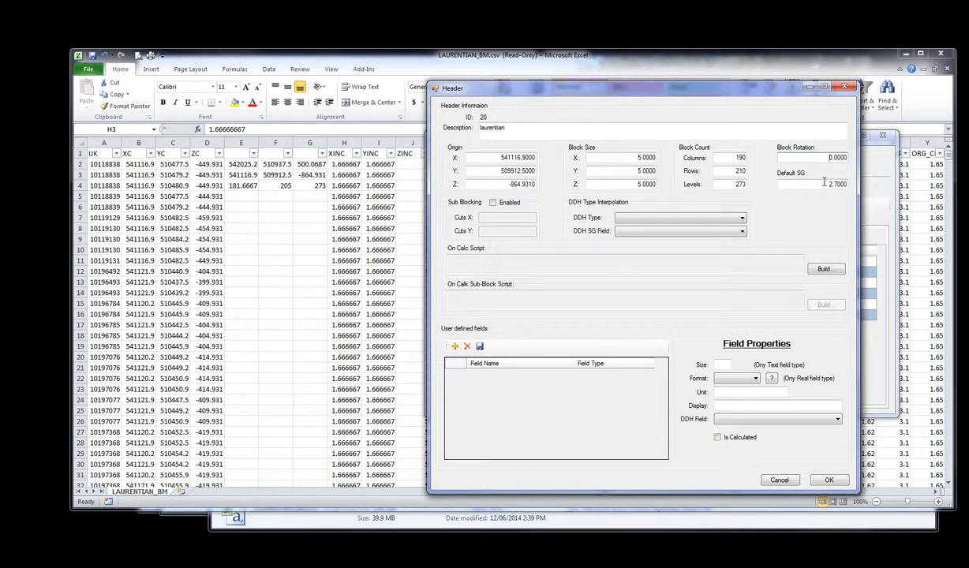
Enable sub-blocking for the model with 3 cuts in X and 3 cuts in Y
click(494, 203)
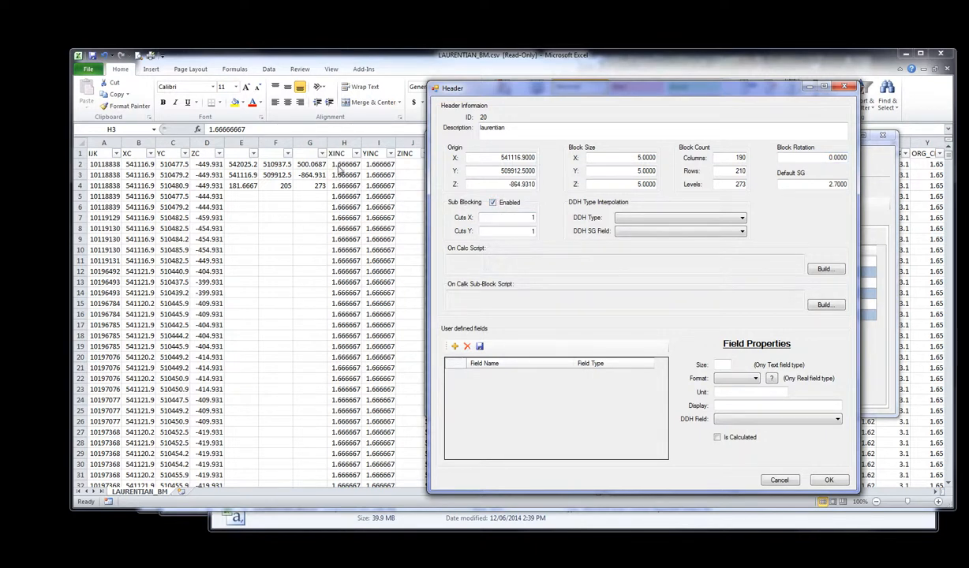
drag(543, 217, 539, 232)
text(33)
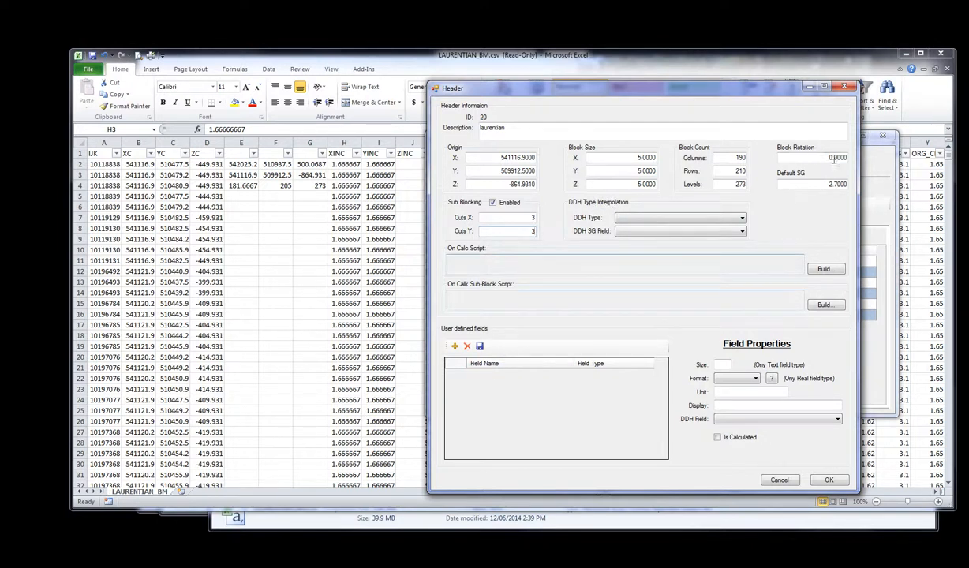
Look up the density in cell M2 of the spreadsheet and update the block model's Default SG in CoreLog
drag(696, 89, 775, 96)
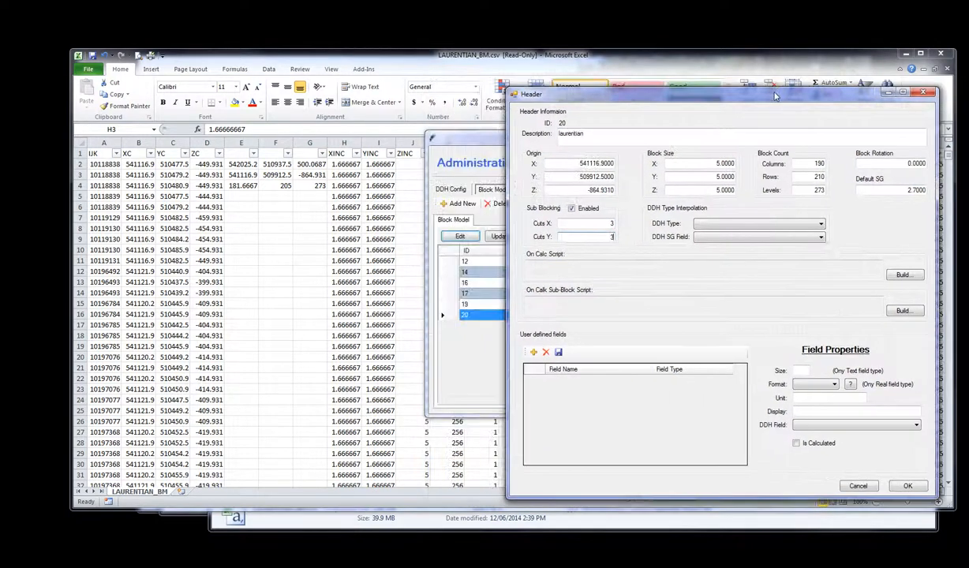
click(411, 187)
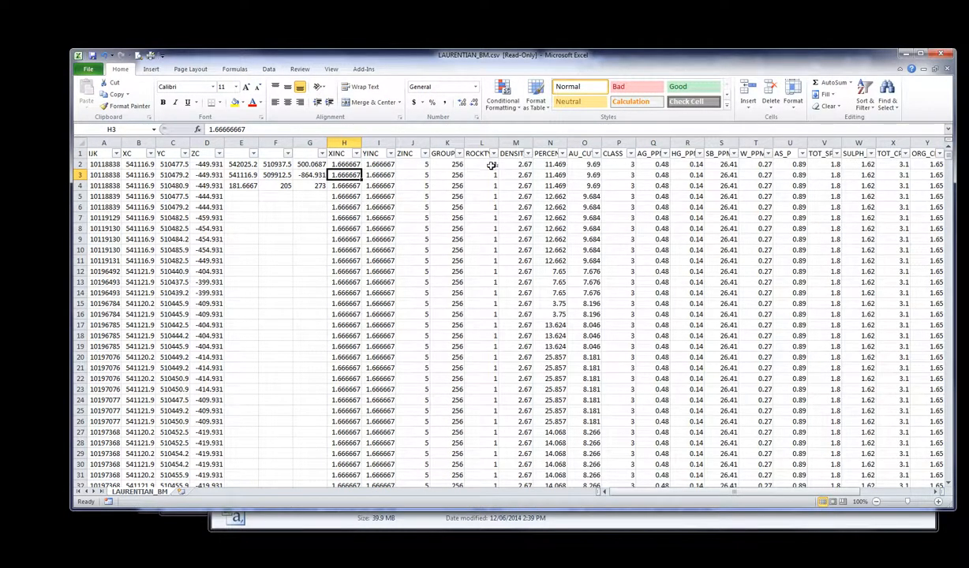
click(515, 164)
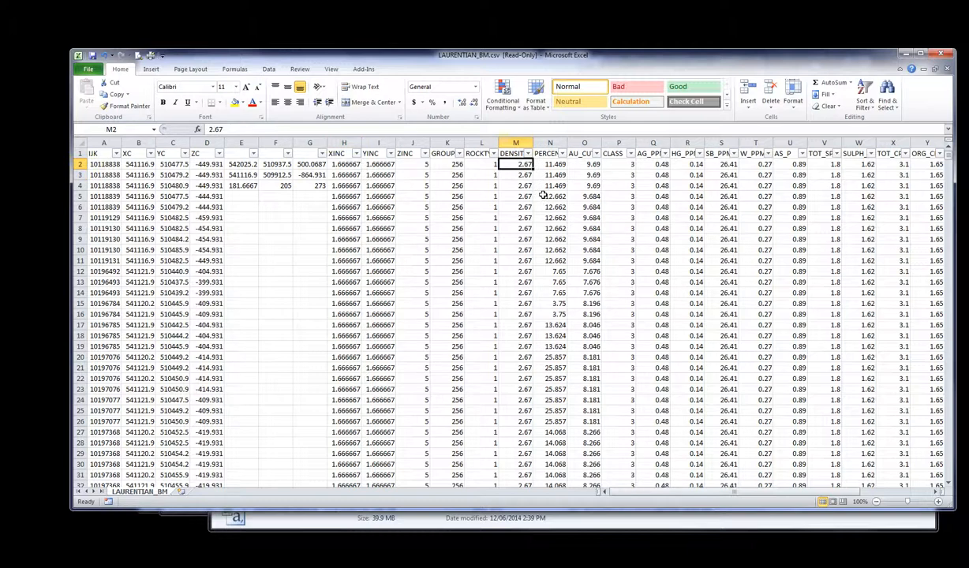
key(alt+Tab)
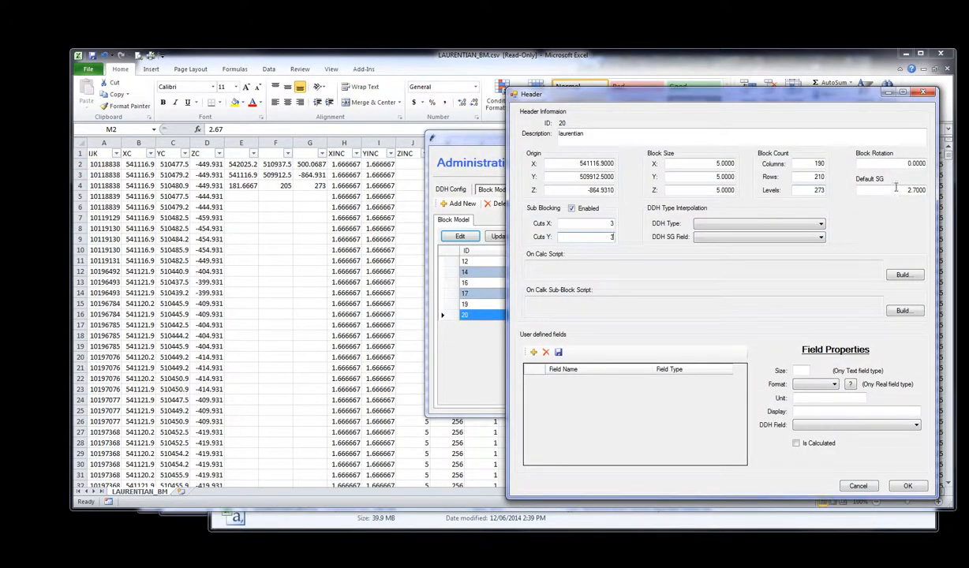
drag(897, 189, 945, 196)
text(2)
click(899, 164)
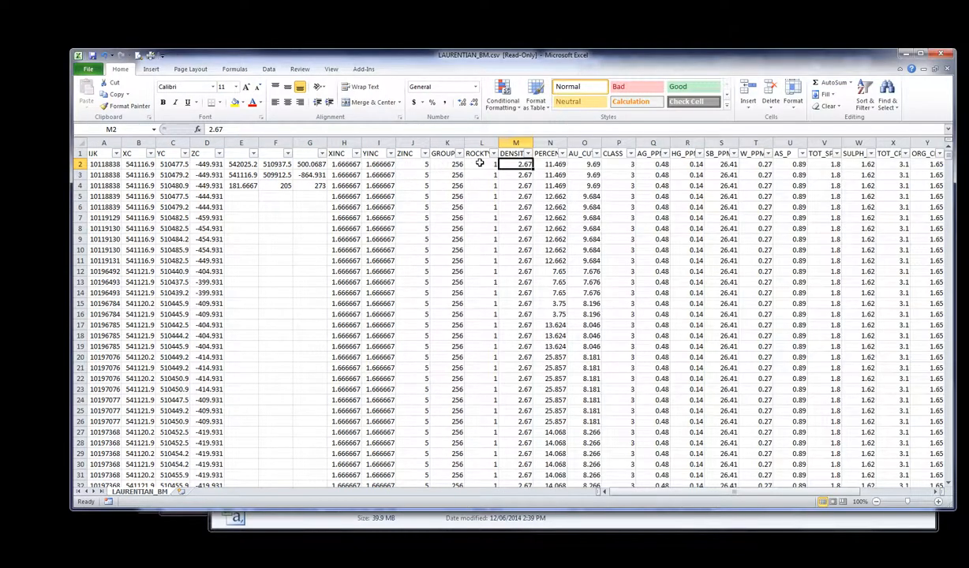
Check the header names of the percent, AG_PPM, HG_PPM and SB_PPM columns in the Excel sheet
click(581, 155)
click(643, 154)
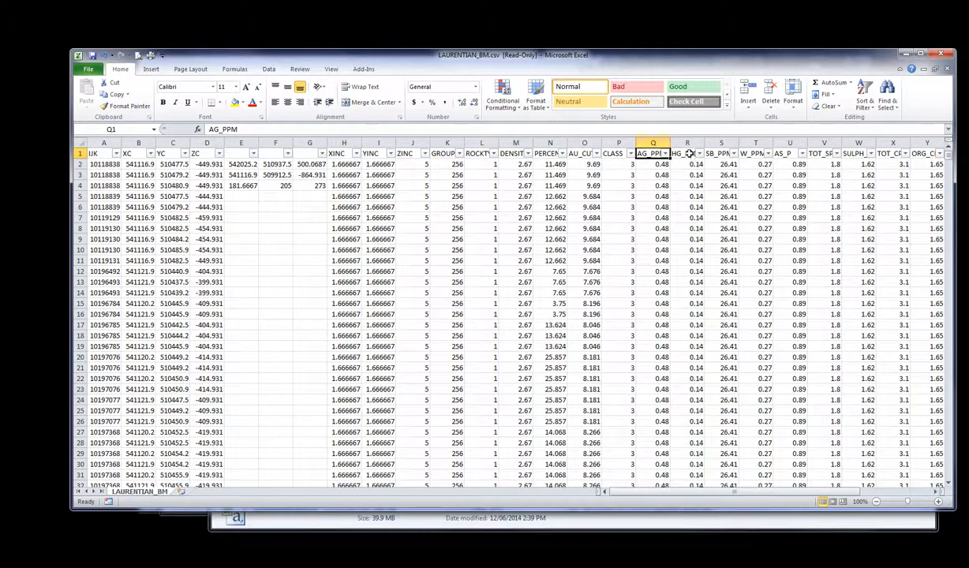
click(685, 154)
click(720, 153)
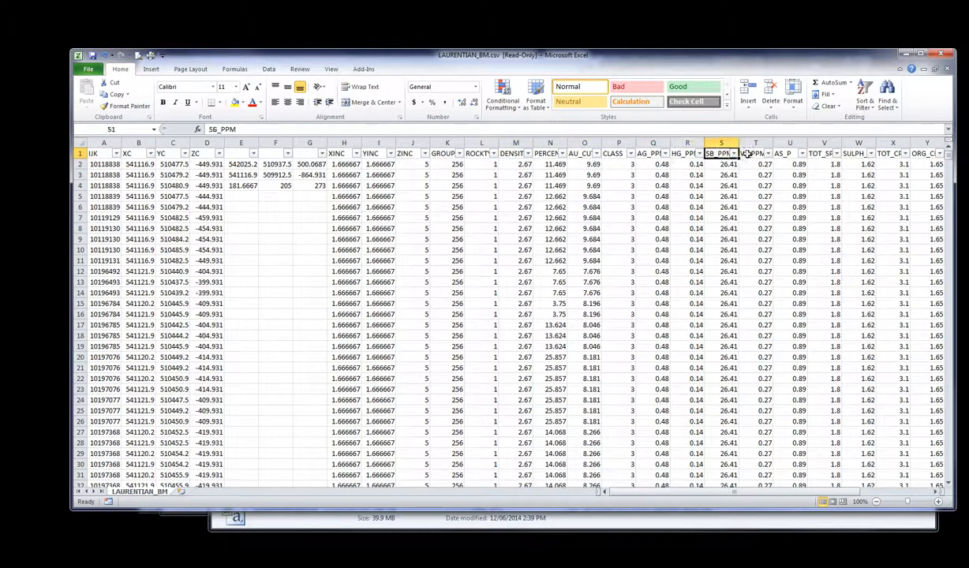
drag(764, 61, 724, 62)
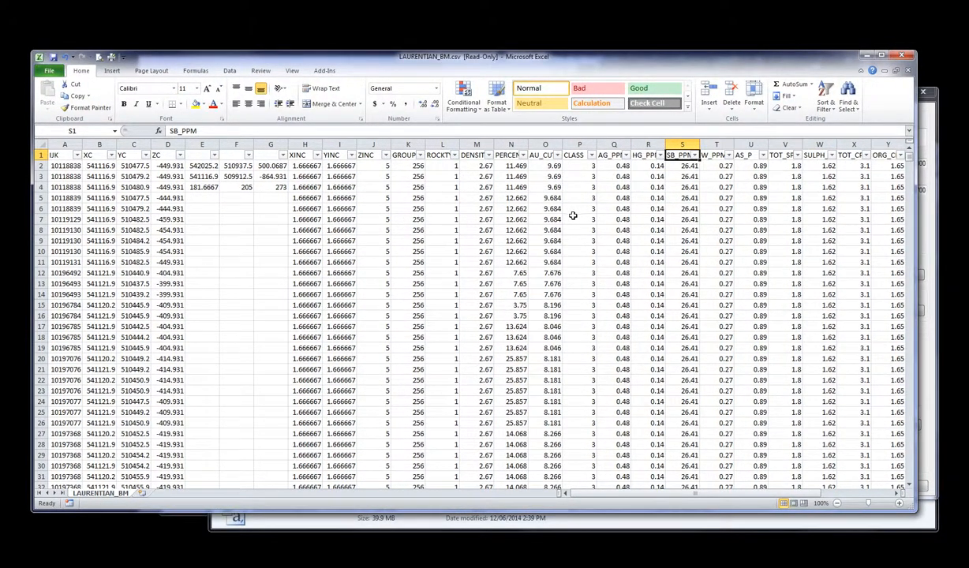
Delete the helper columns E to G, between ZC and XINC, from the spreadsheet
drag(197, 144, 272, 145)
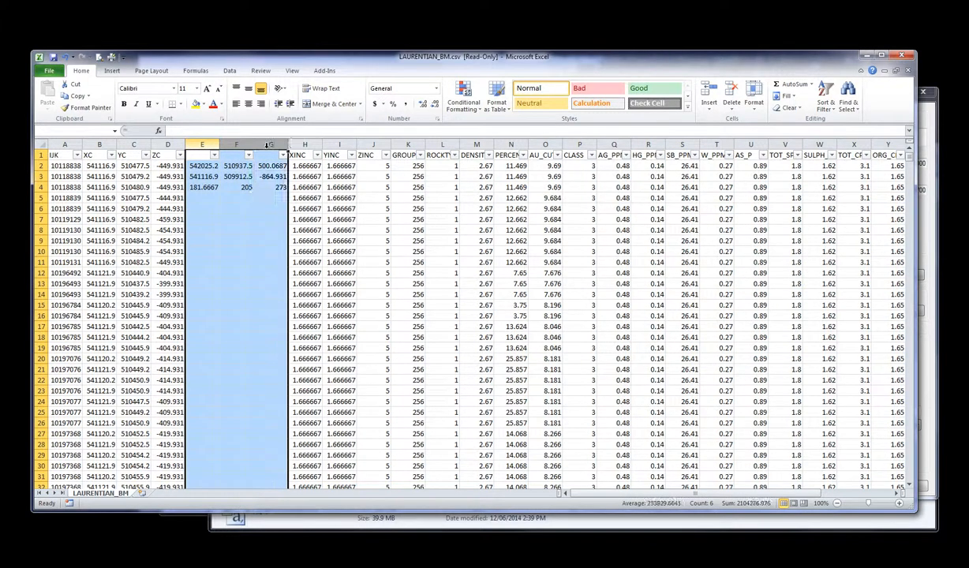
right_click(271, 148)
click(298, 231)
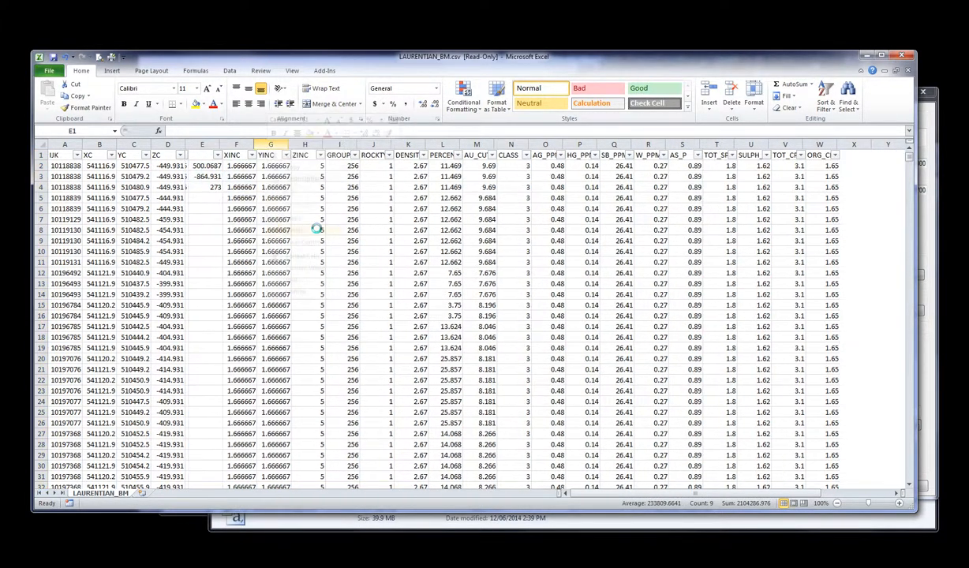
click(306, 218)
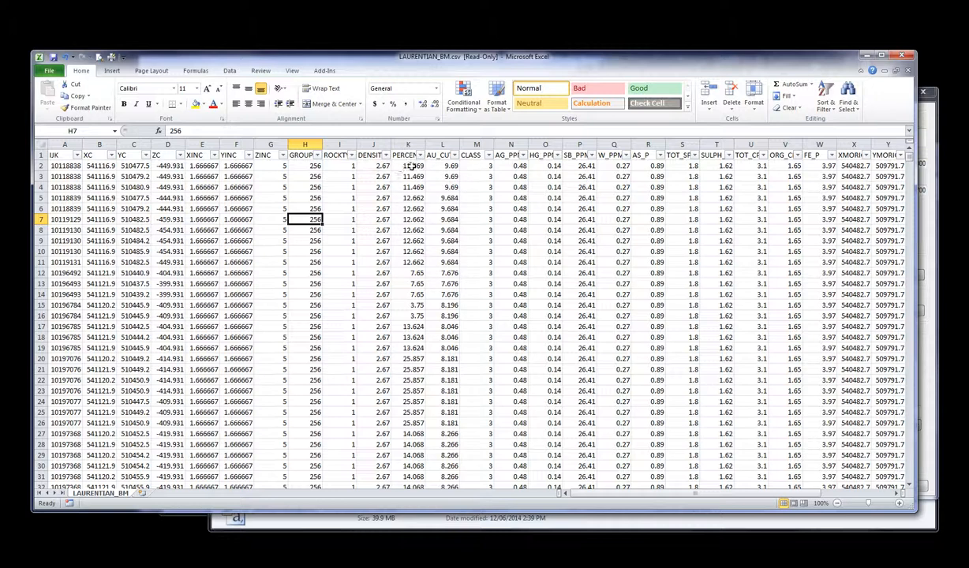
Widen the AU_CUT column in Excel, then add a CoreLog user-defined field Au_cut: Real, format 0.00, unit G/T, display Cut Gold
double_click(459, 143)
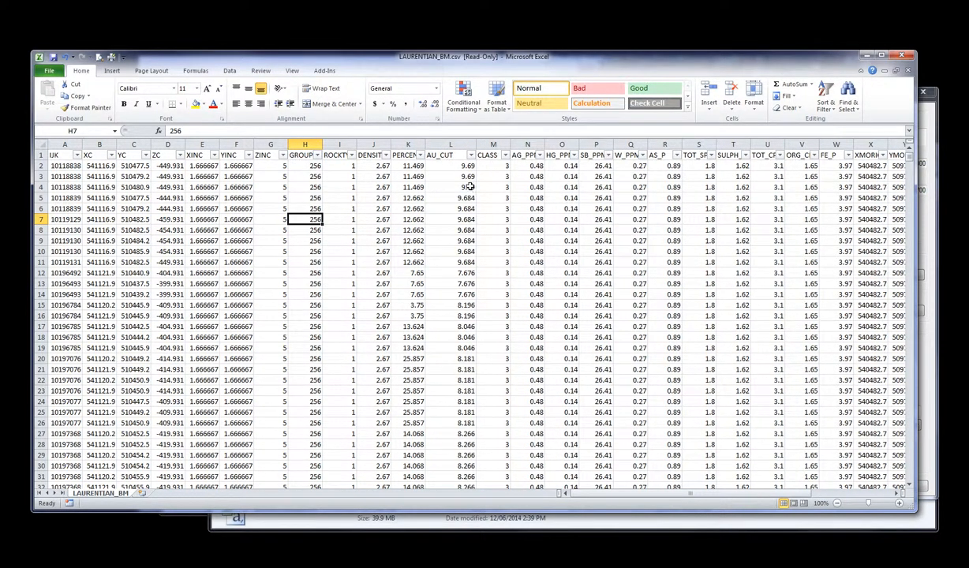
key(alt+Tab)
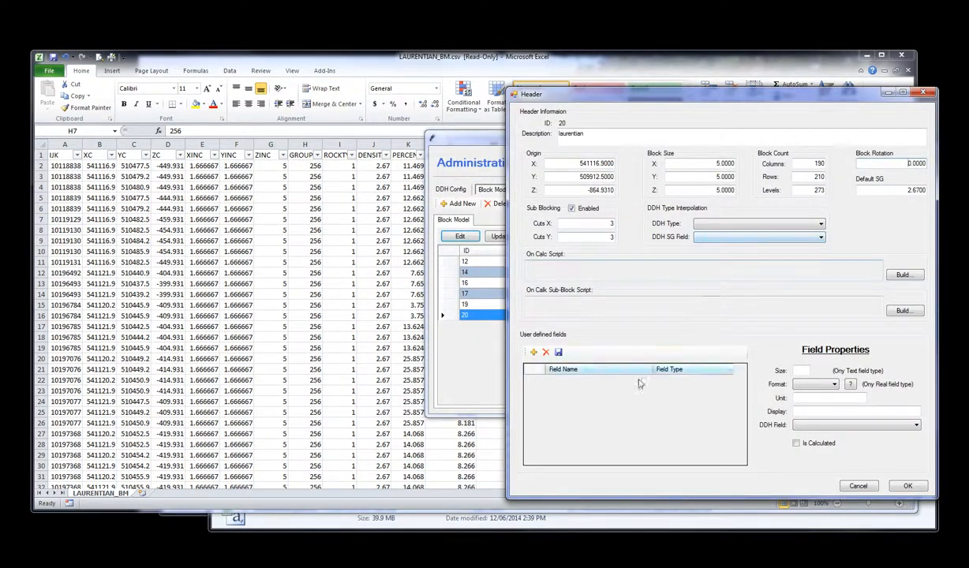
click(533, 353)
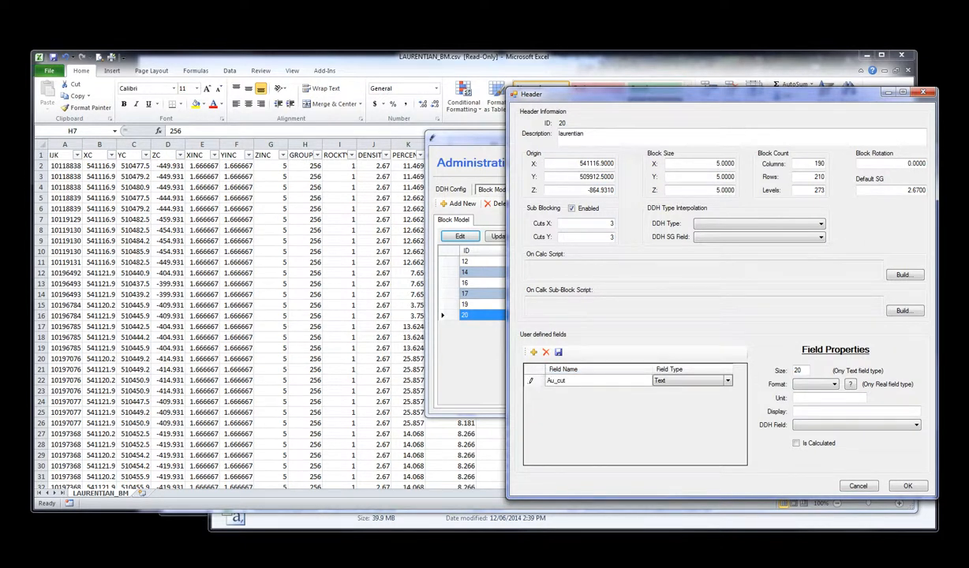
key(Tab)
click(807, 411)
click(834, 385)
click(803, 404)
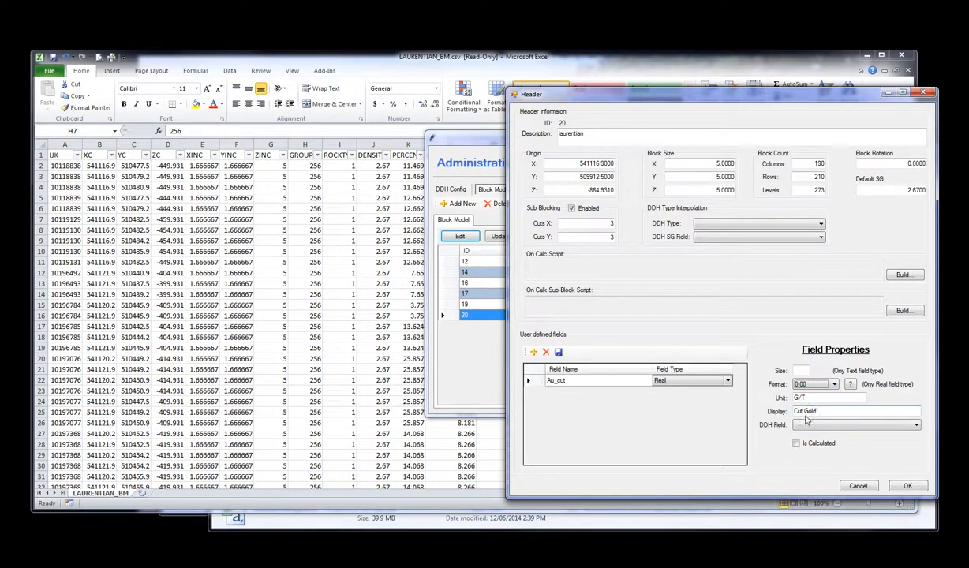
Add the Real fields HG_PPM, AG_PPM, SB_PPM, W_PPM and AS_P to the header, using the column names in the spreadsheet
click(532, 353)
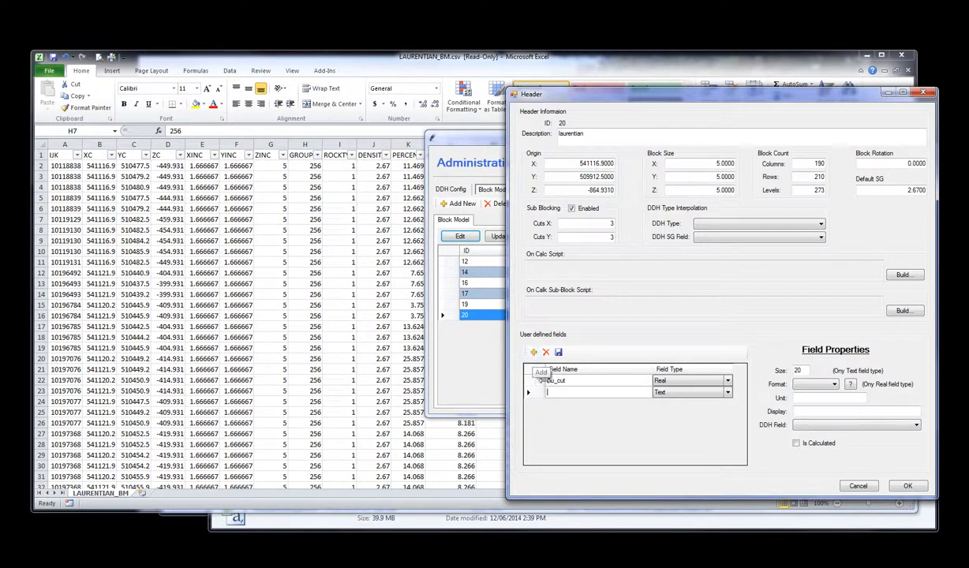
click(397, 258)
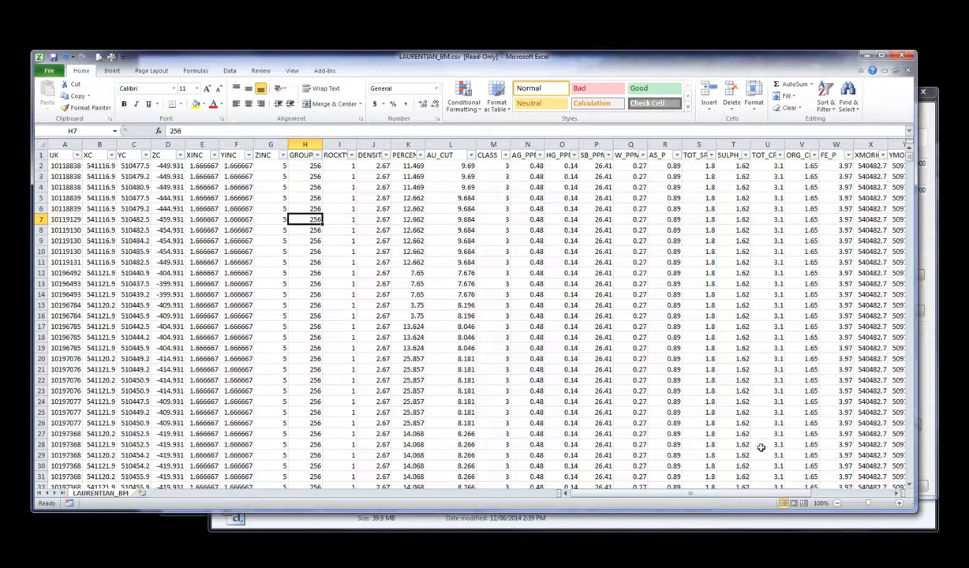
key(alt+Tab)
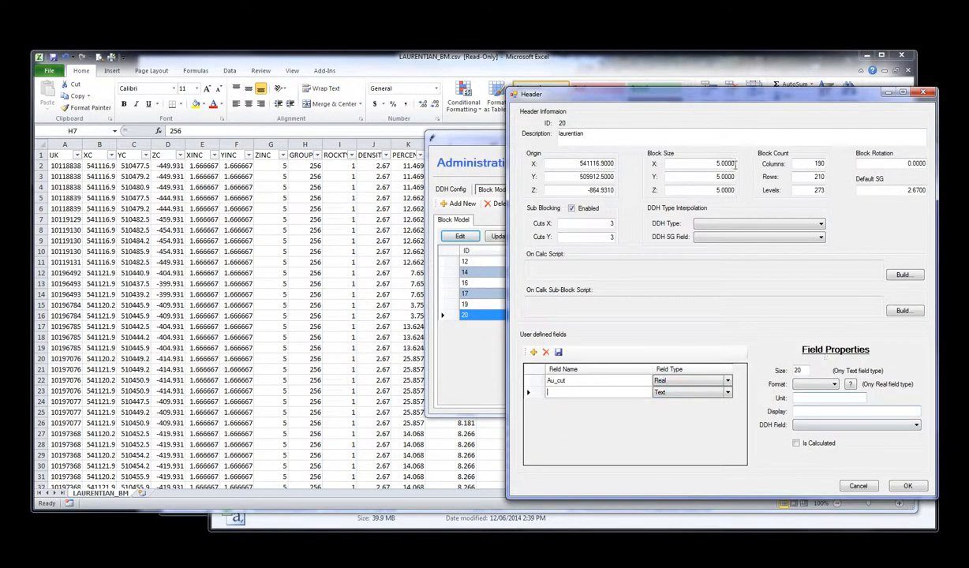
drag(699, 93, 685, 92)
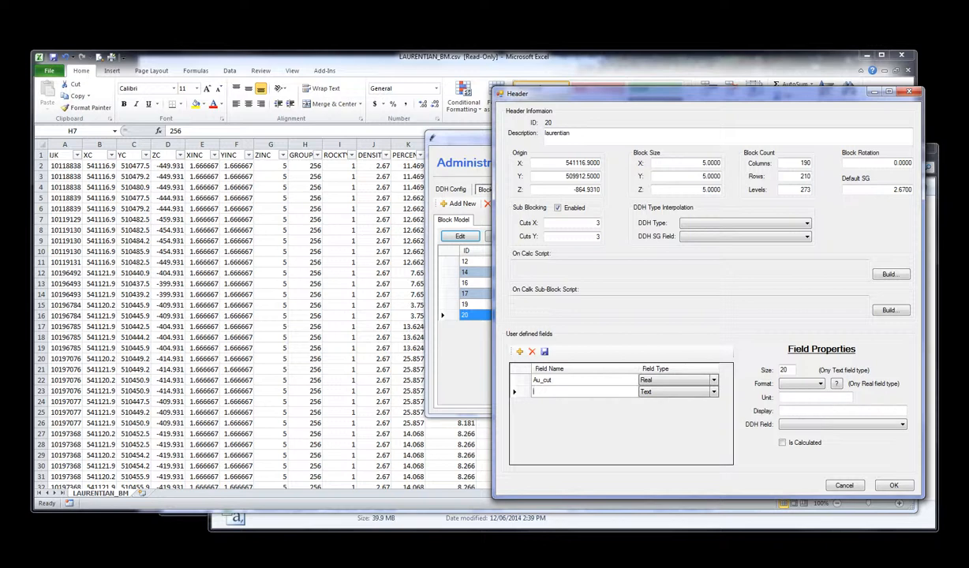
key(alt+Tab)
click(820, 145)
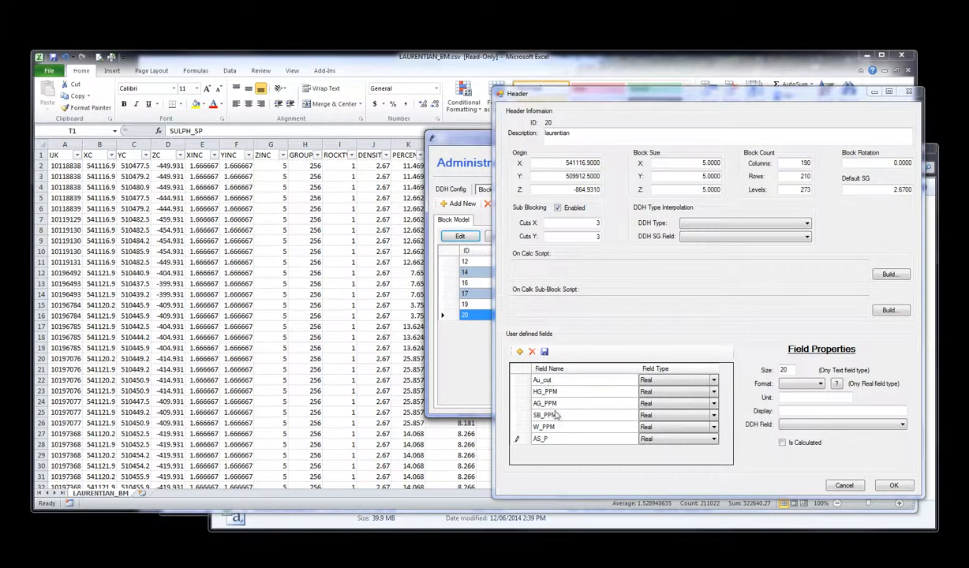
View the Script Builder for the On Calc Script without adding a script, and accept the block model header
click(889, 274)
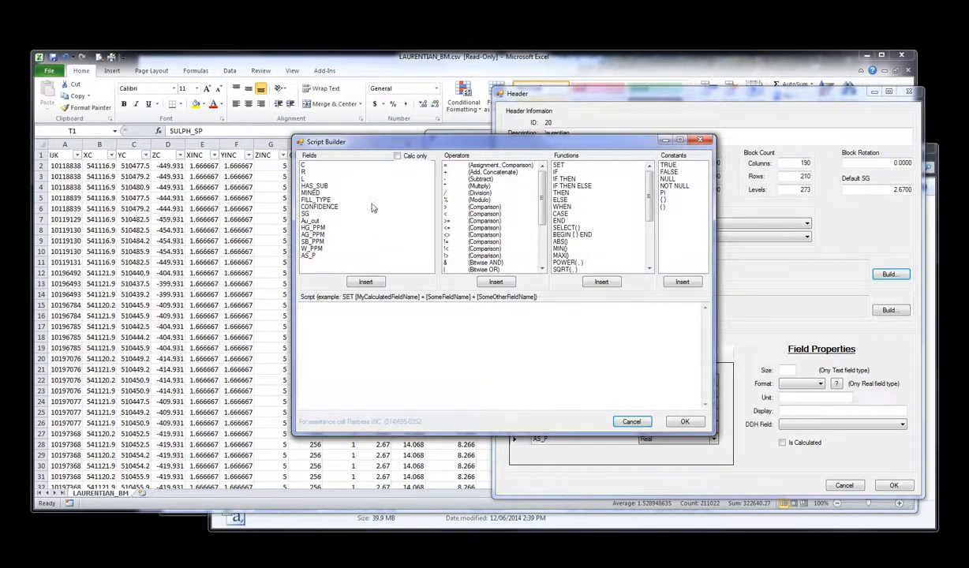
click(634, 422)
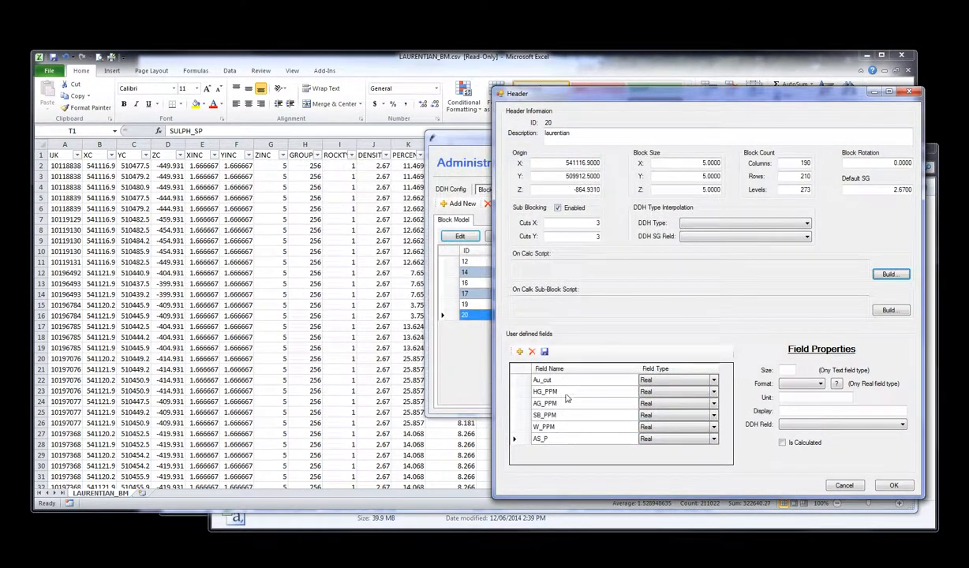
click(890, 487)
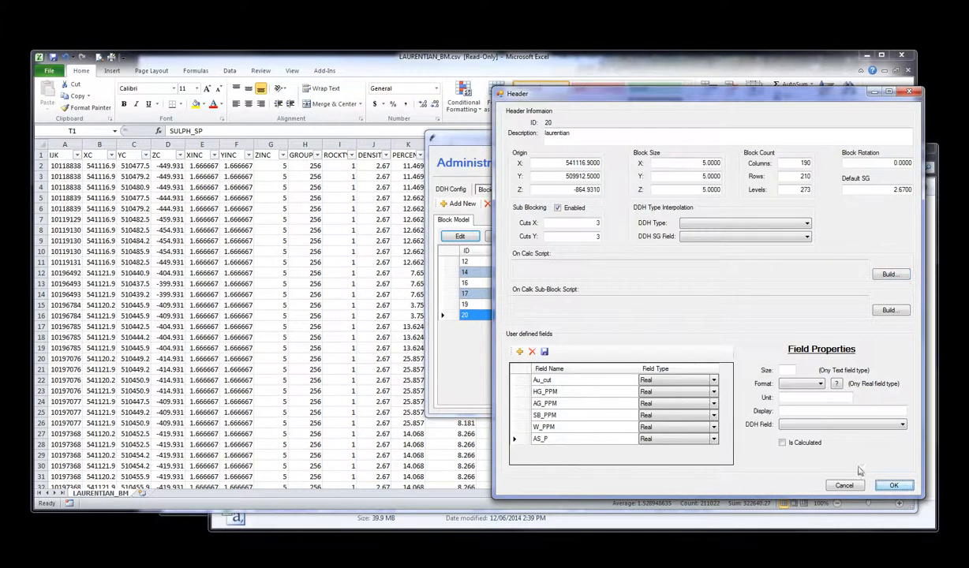
Start saving the Excel sheet under a new name and choose the OS (L:) drive as its location
click(333, 269)
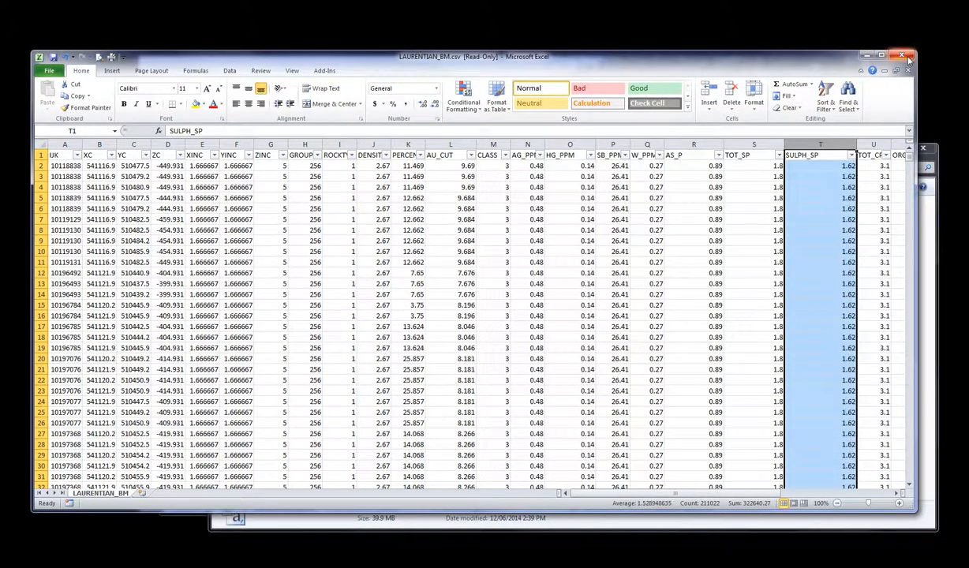
click(47, 71)
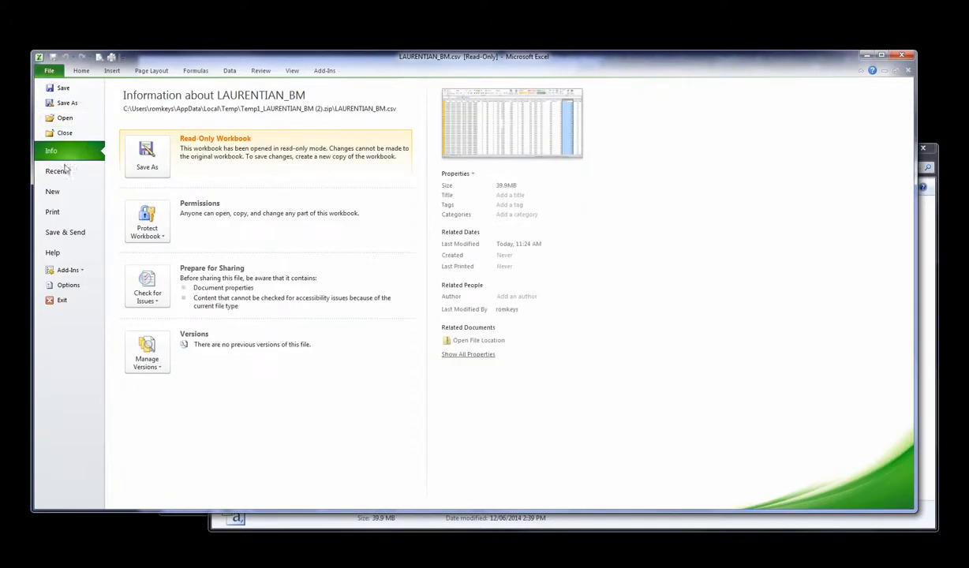
click(67, 102)
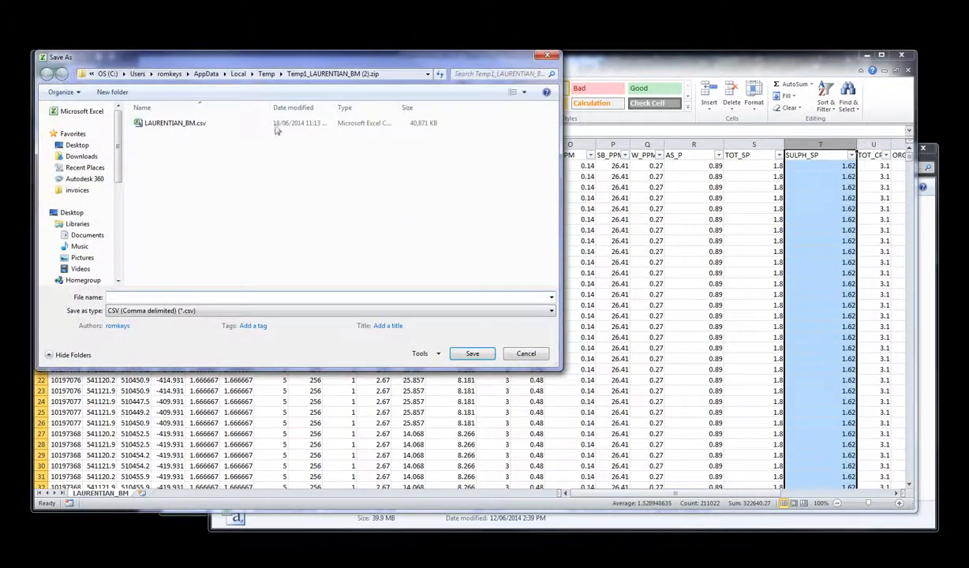
drag(268, 50, 425, 106)
click(248, 122)
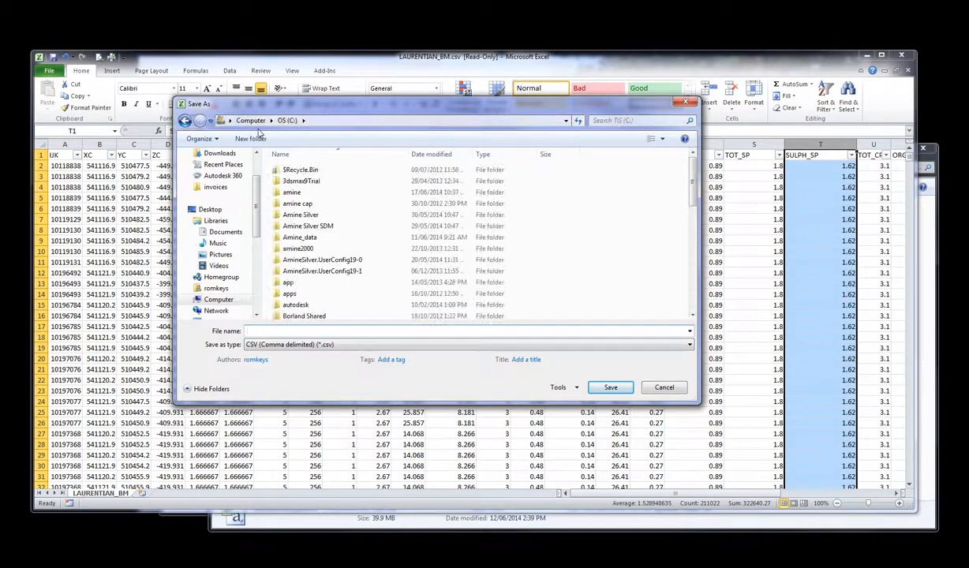
scroll(229, 260, down, 2)
scroll(256, 317, down, 5)
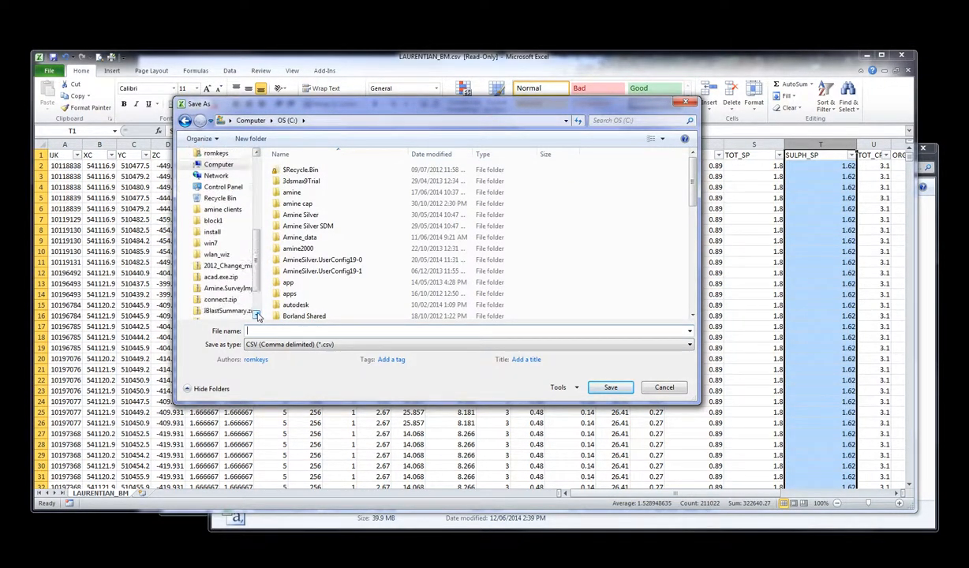
scroll(257, 316, down, 1)
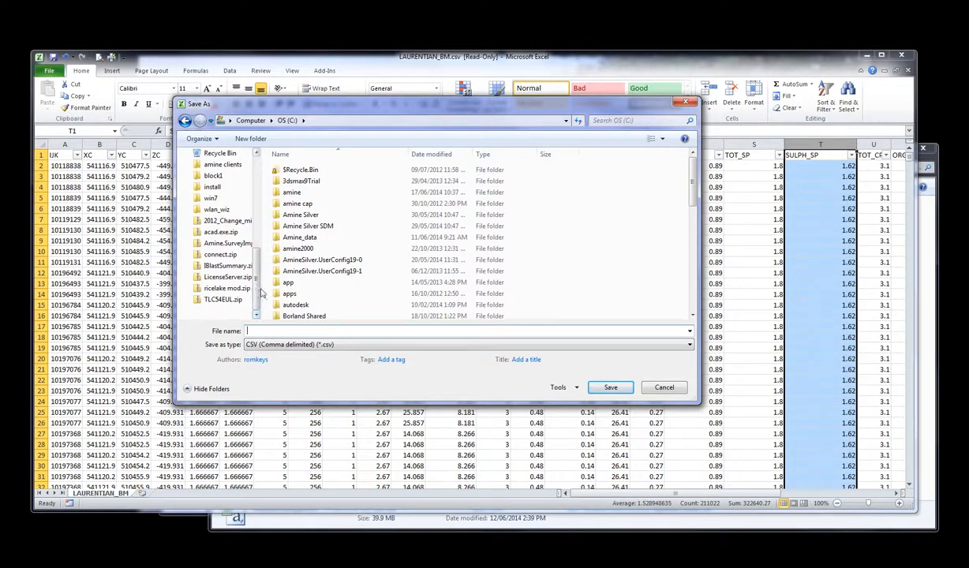
drag(259, 286, 258, 233)
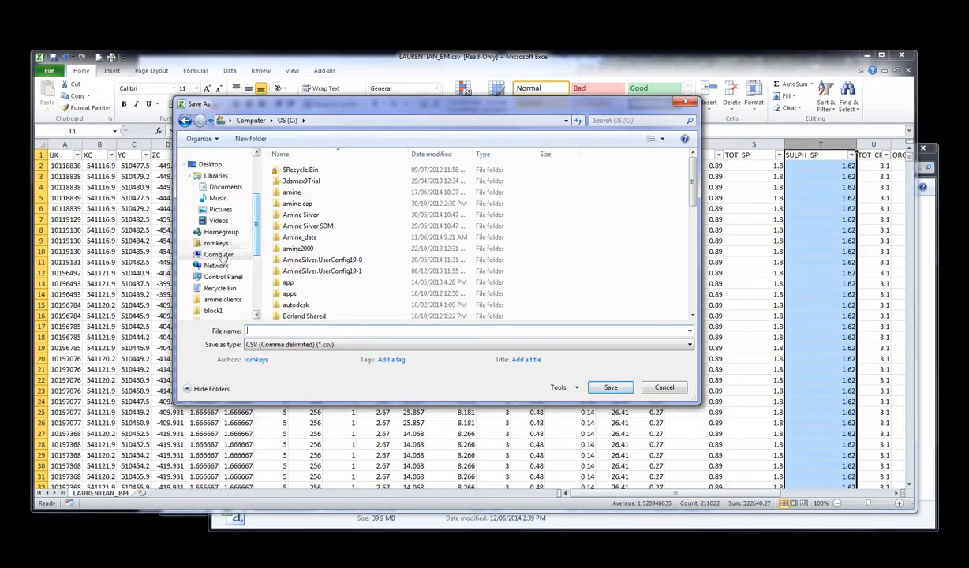
click(189, 254)
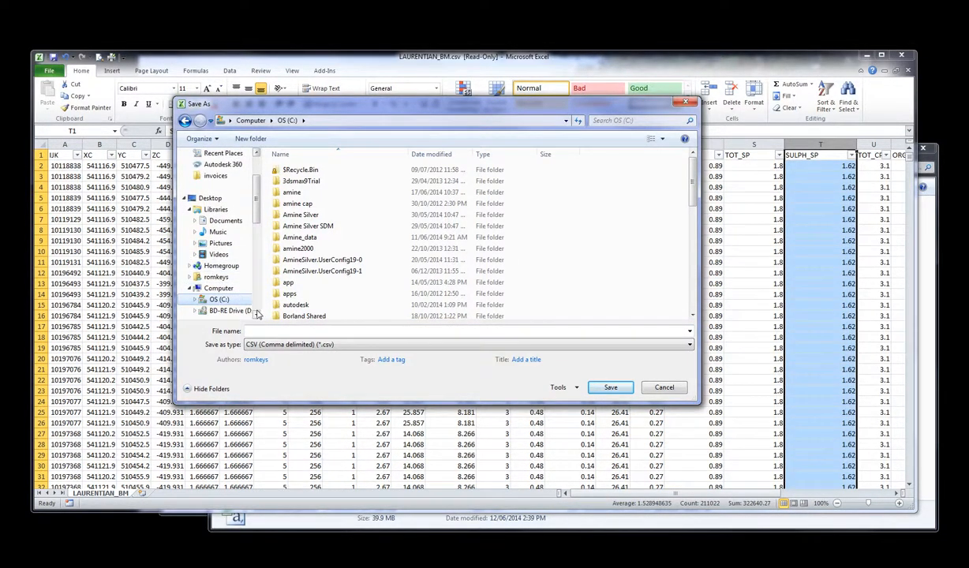
scroll(256, 313, down, 3)
click(229, 210)
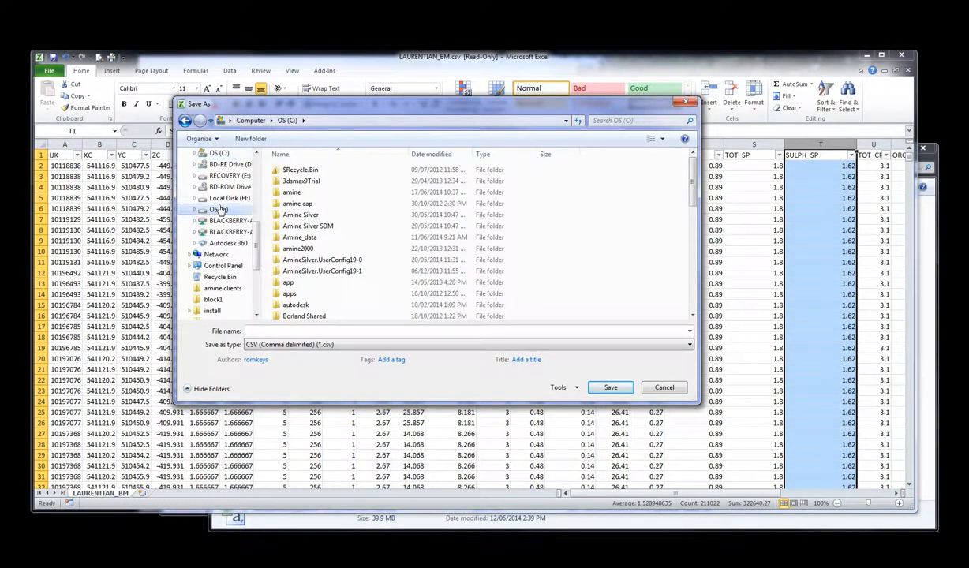
Save the sheet as laurentian in CSV (Comma delimited) format, keeping that format despite incompatible features
click(287, 332)
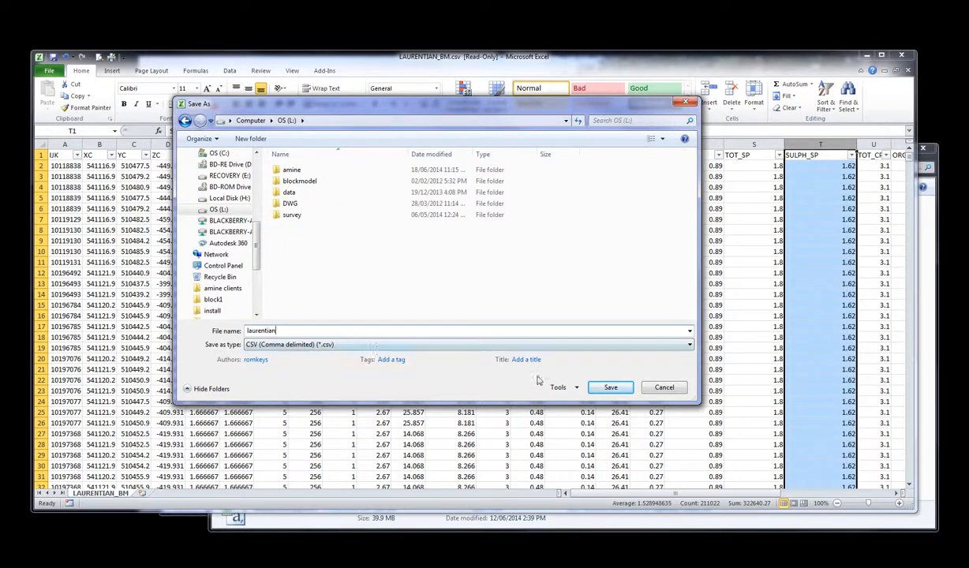
click(603, 387)
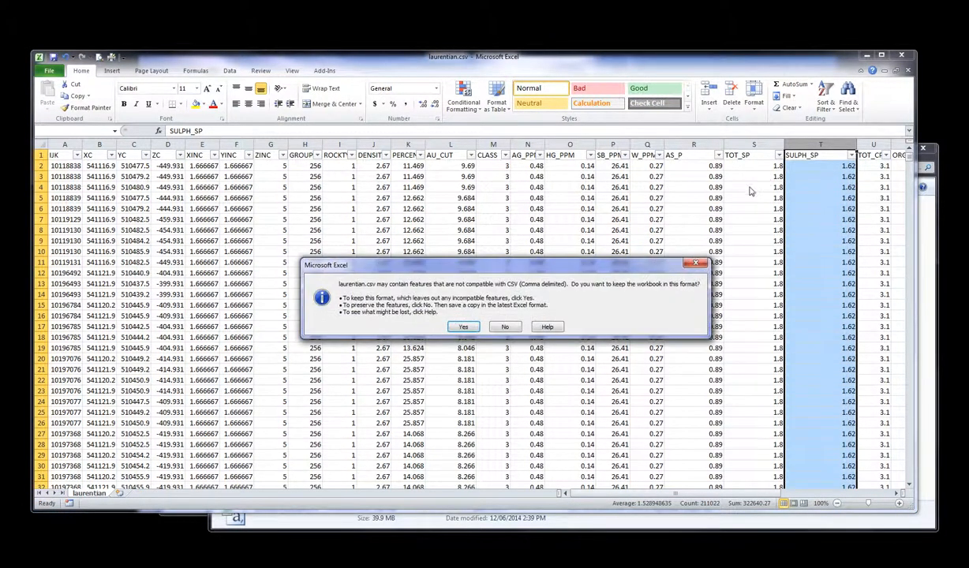
click(481, 326)
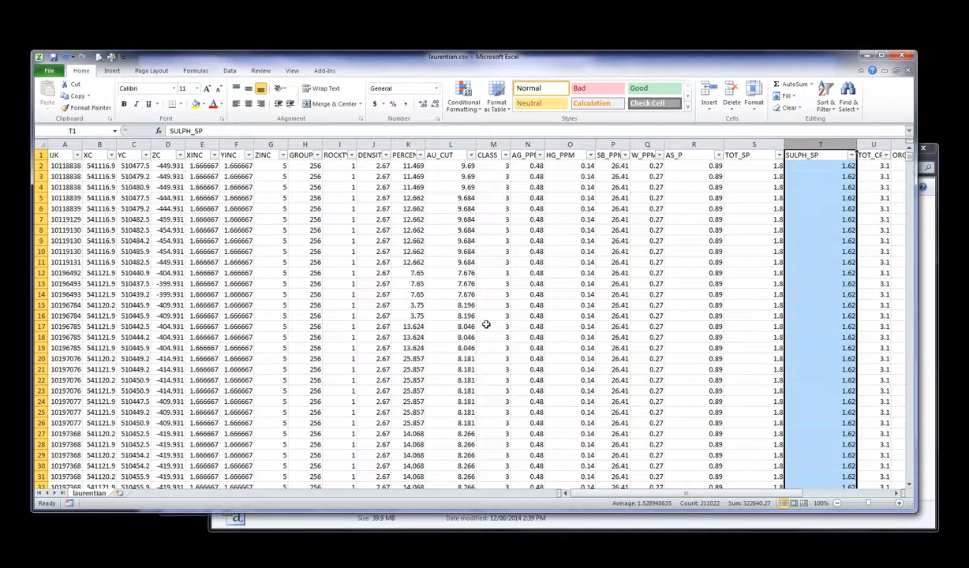
Close laurentian.csv without saving again, and clear the remaining Excel and Outlook windows out of the way of the Administration modules window
click(904, 56)
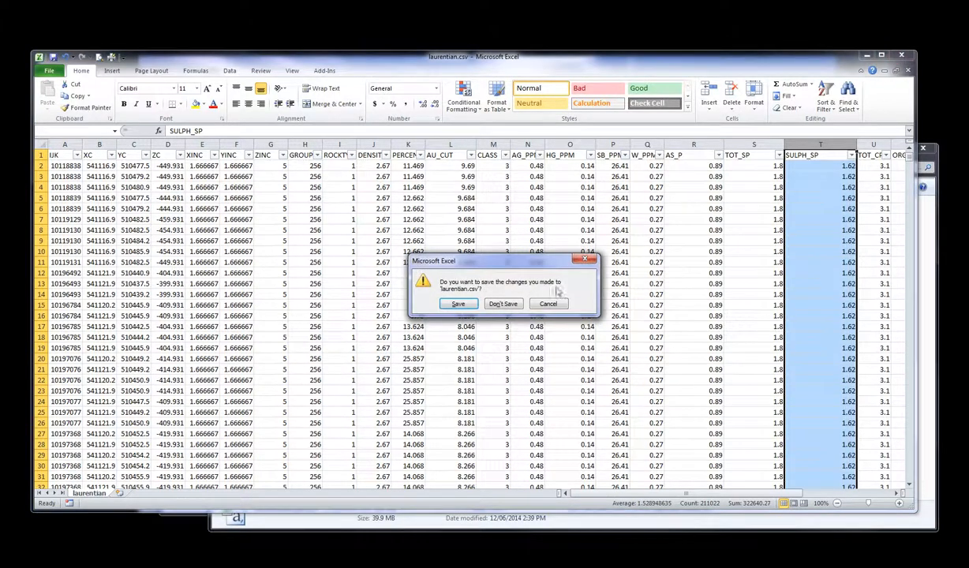
click(486, 303)
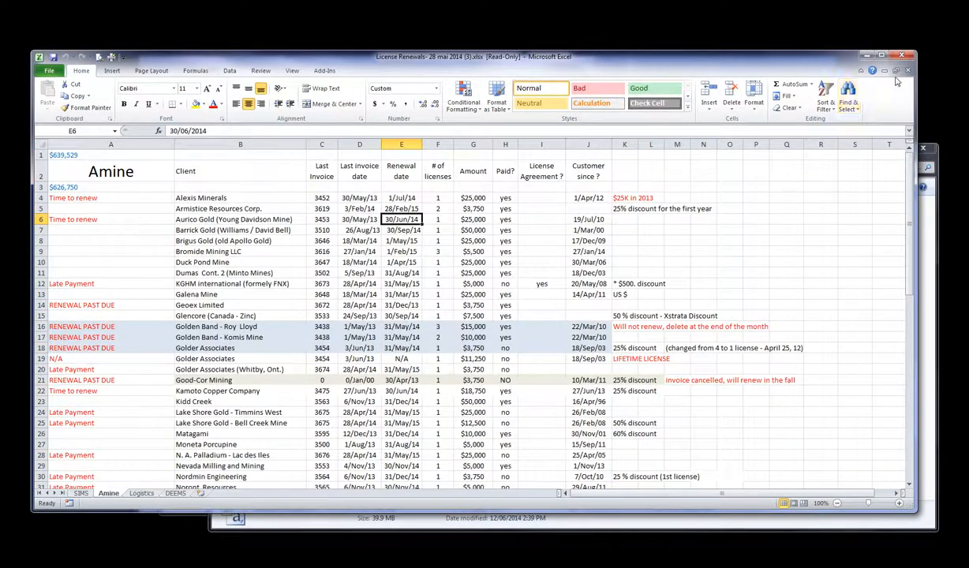
click(864, 57)
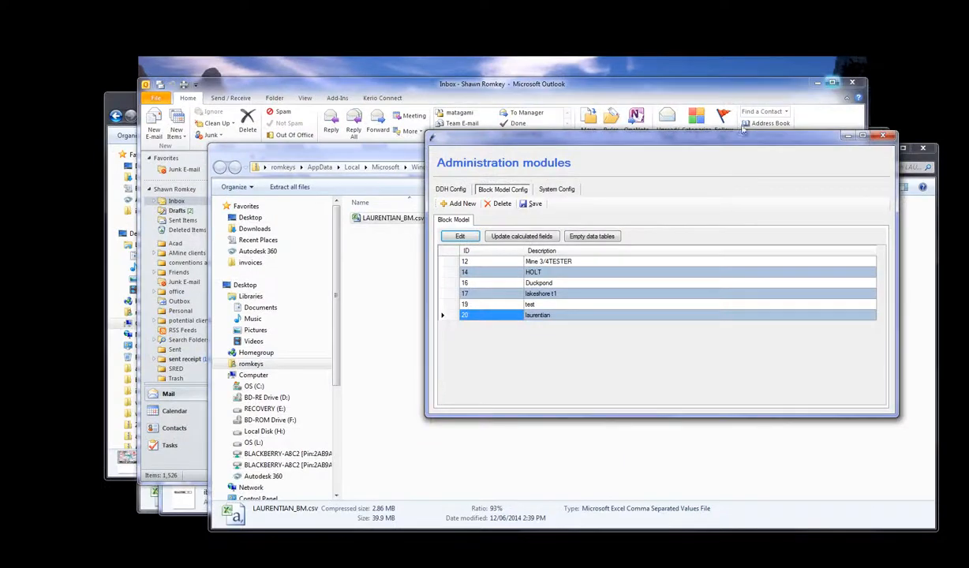
drag(599, 143, 571, 140)
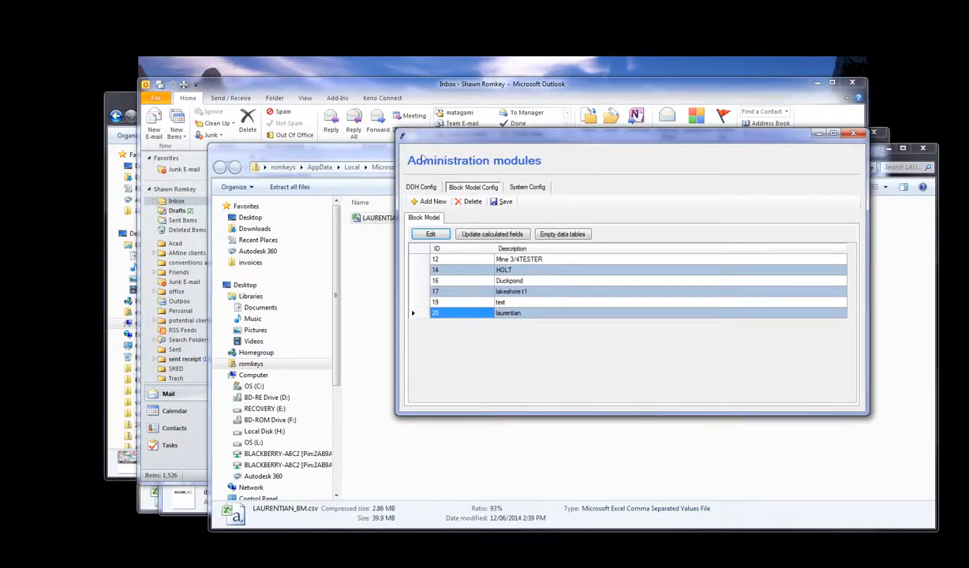
click(856, 83)
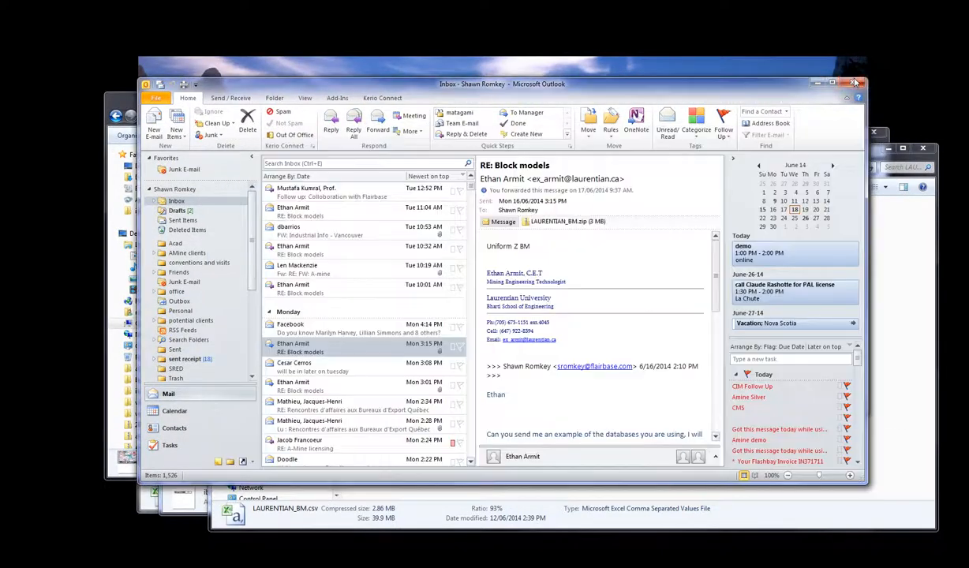
Close the Outlook inbox and the Administration modules window
click(856, 83)
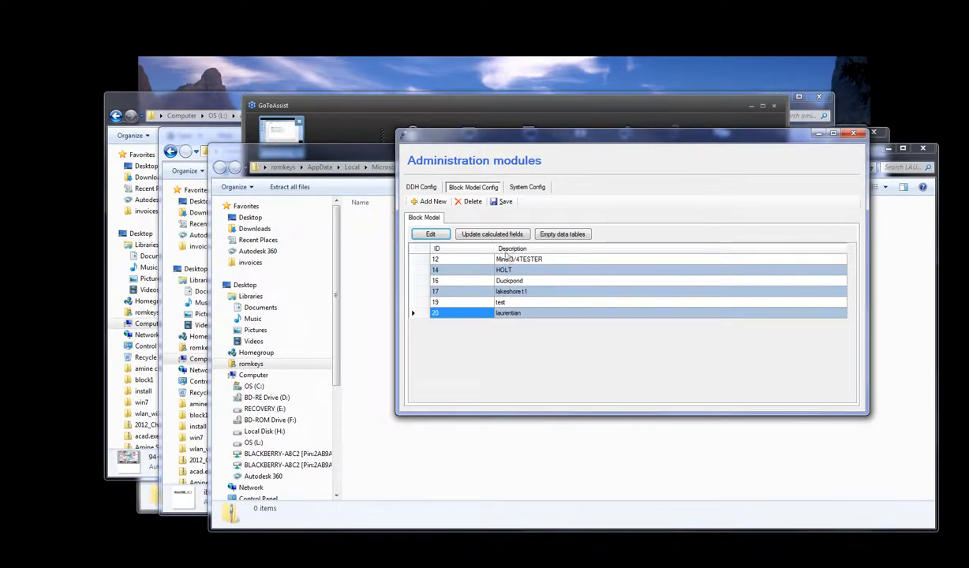
click(854, 136)
View the source file types the Data Import Wizard offers for Block Model Information, and leave the wizard and CoreLog without importing
click(592, 211)
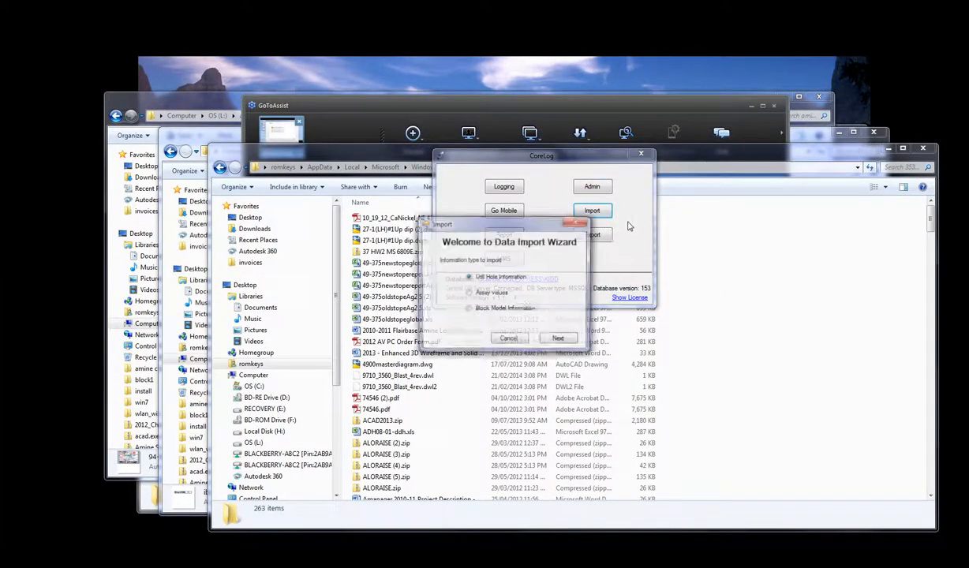
click(469, 310)
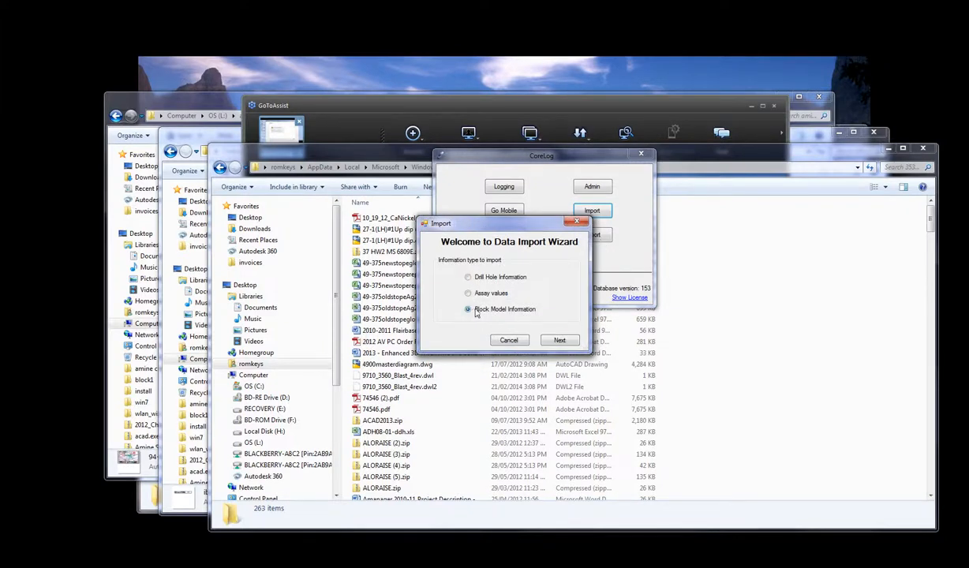
click(559, 341)
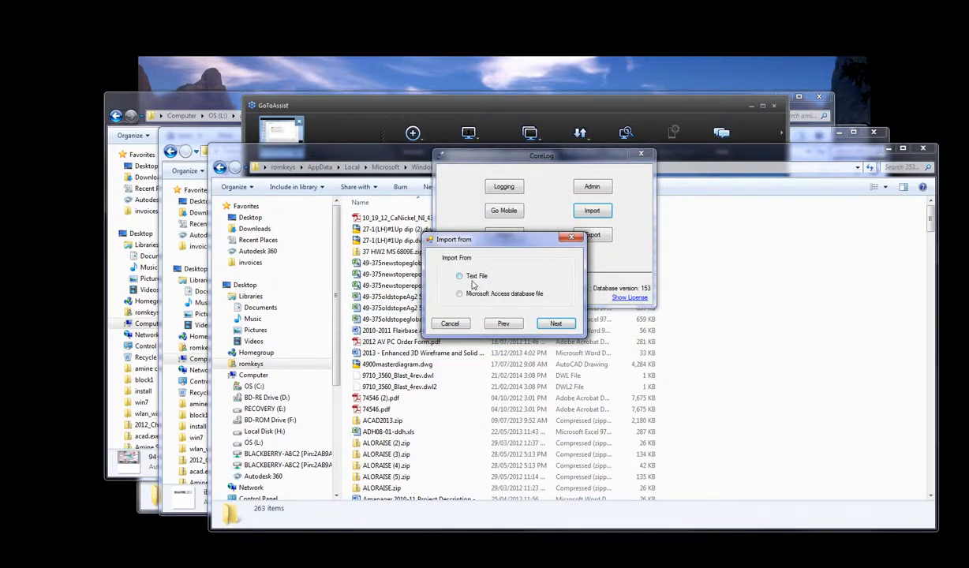
click(453, 327)
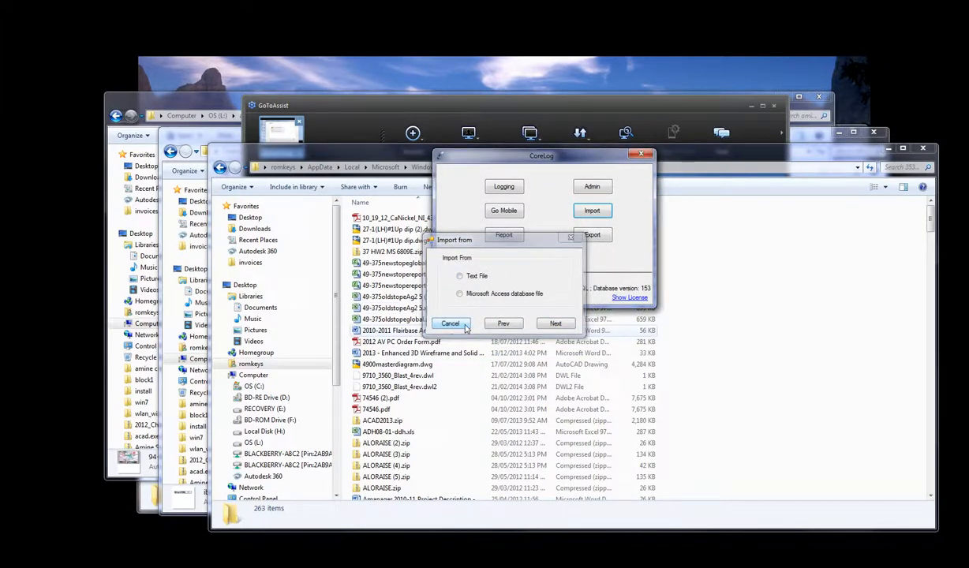
click(641, 155)
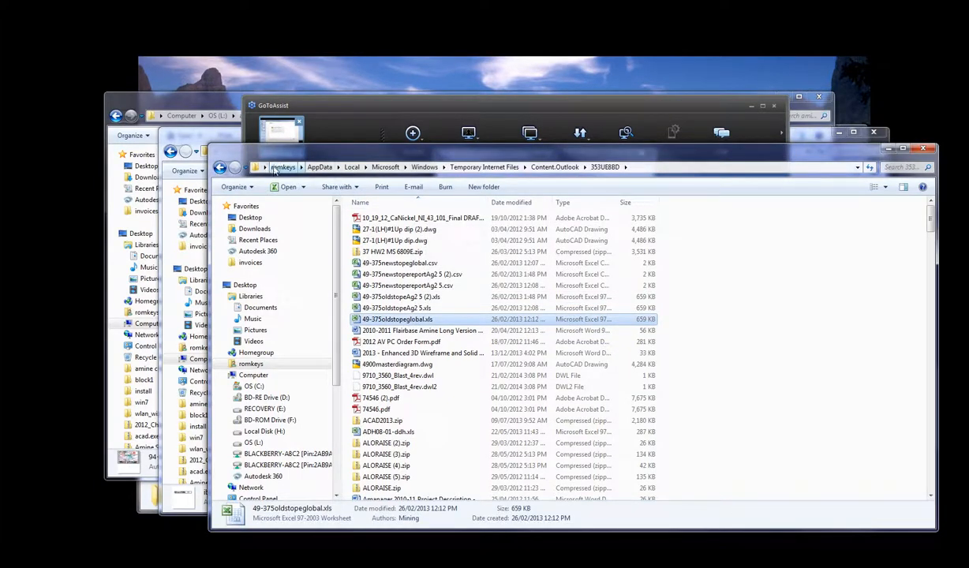
Show the contents of the L:\ drive in Windows Explorer and select laurentian.csv
click(673, 166)
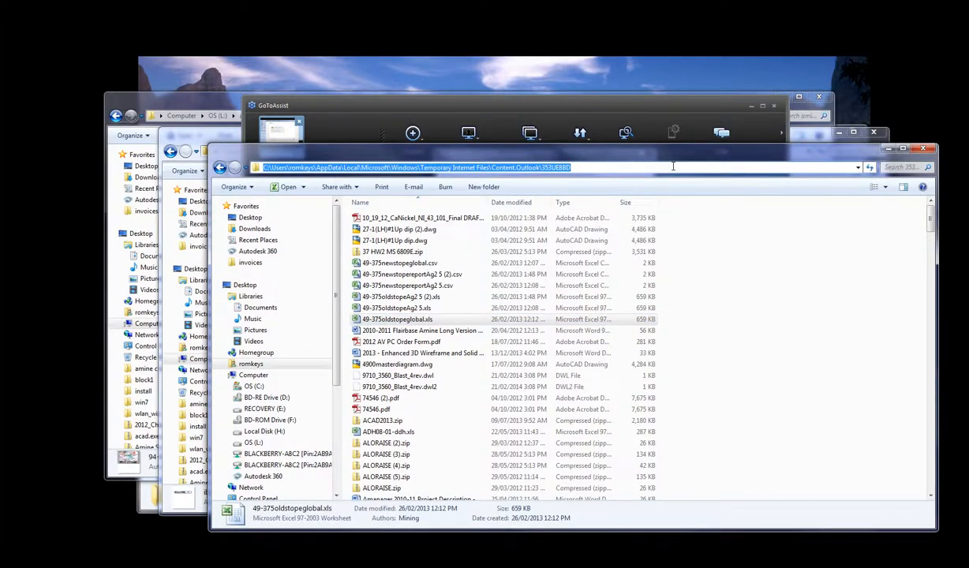
text(L:\)
key(Return)
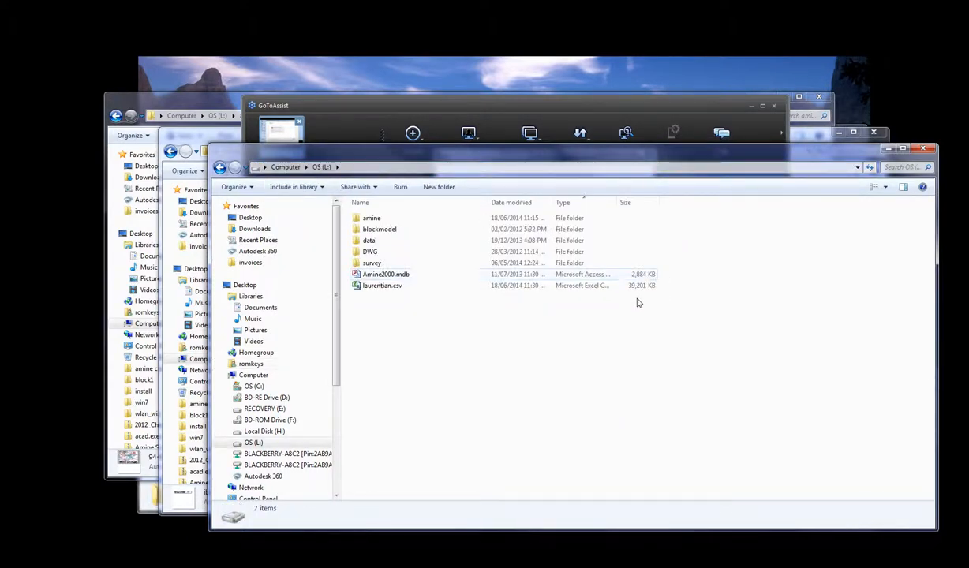
click(386, 290)
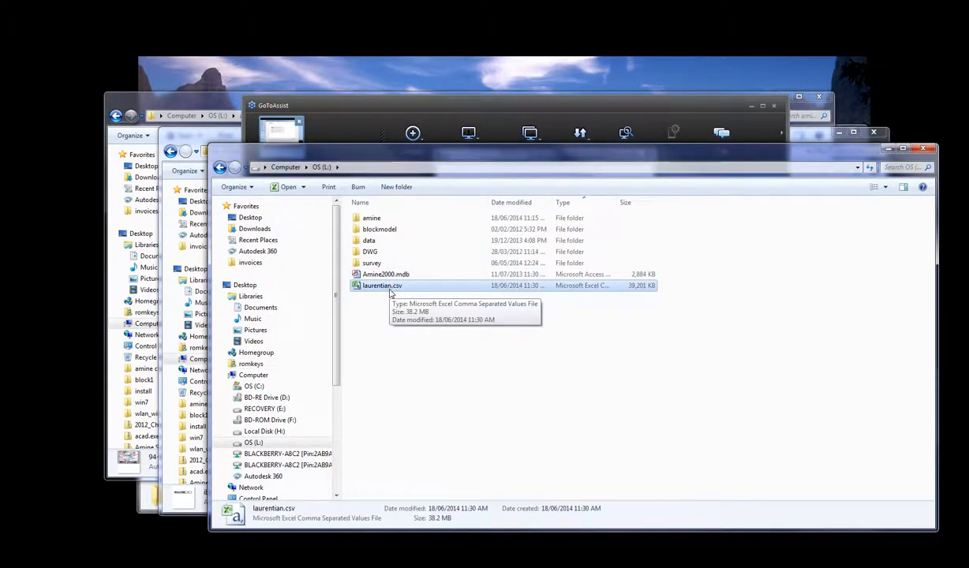
Create a new Microsoft Access database on the L: drive, and open it in Access with its active content enabled
right_click(379, 321)
mouse_move(422, 435)
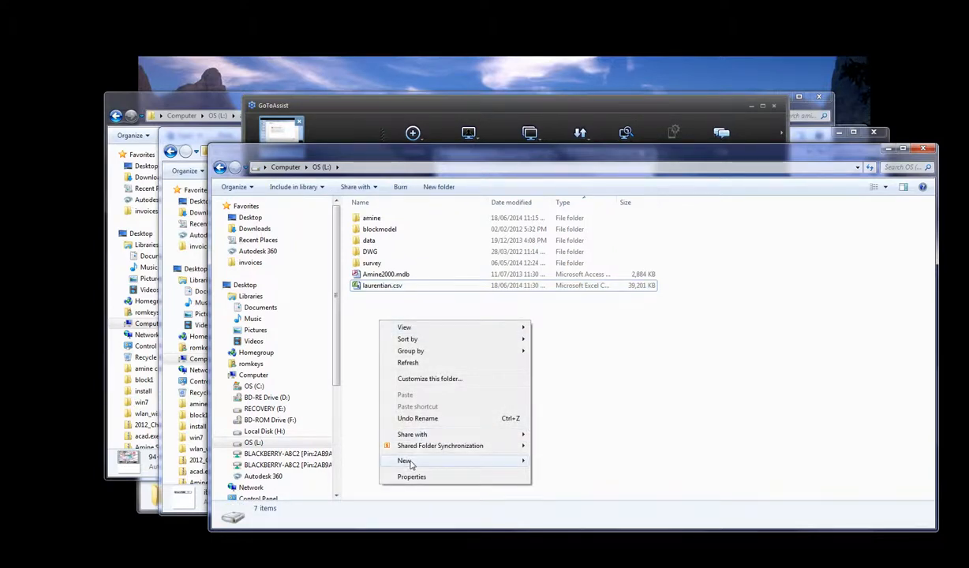
mouse_move(406, 461)
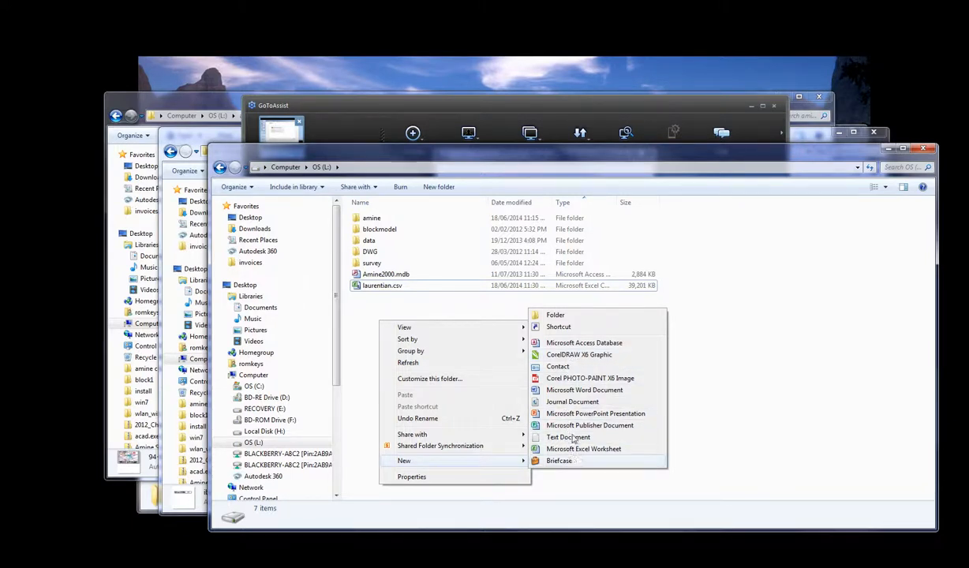
click(580, 344)
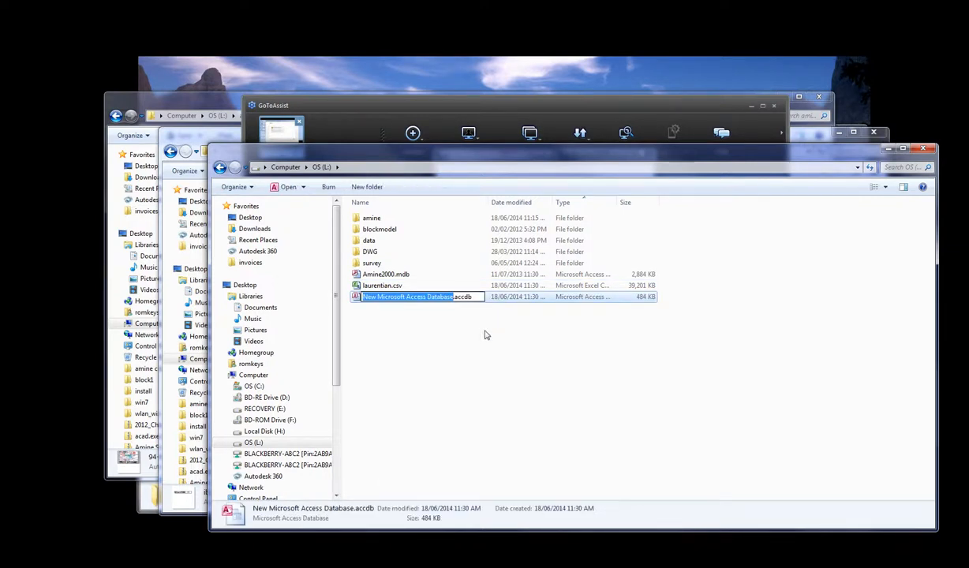
click(485, 335)
click(389, 299)
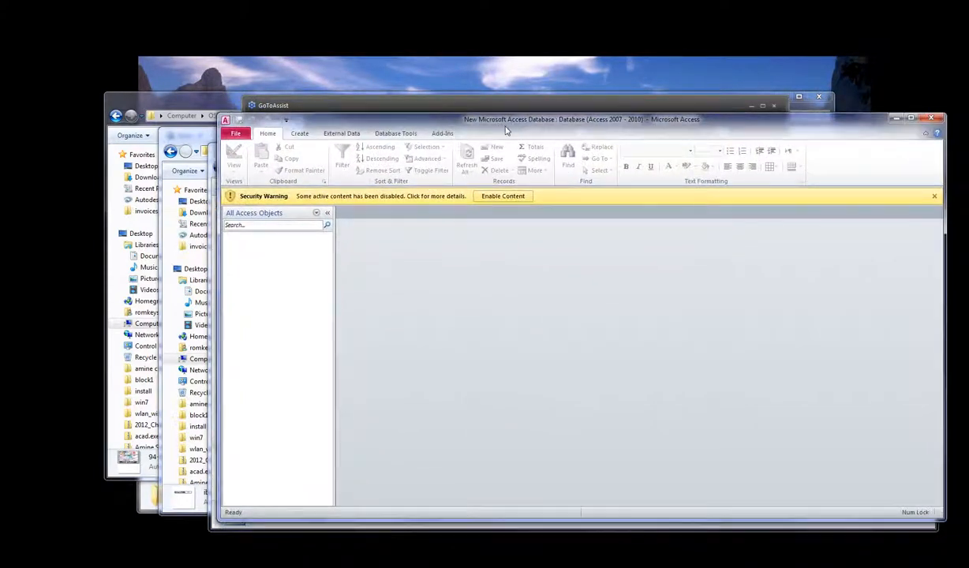
click(497, 195)
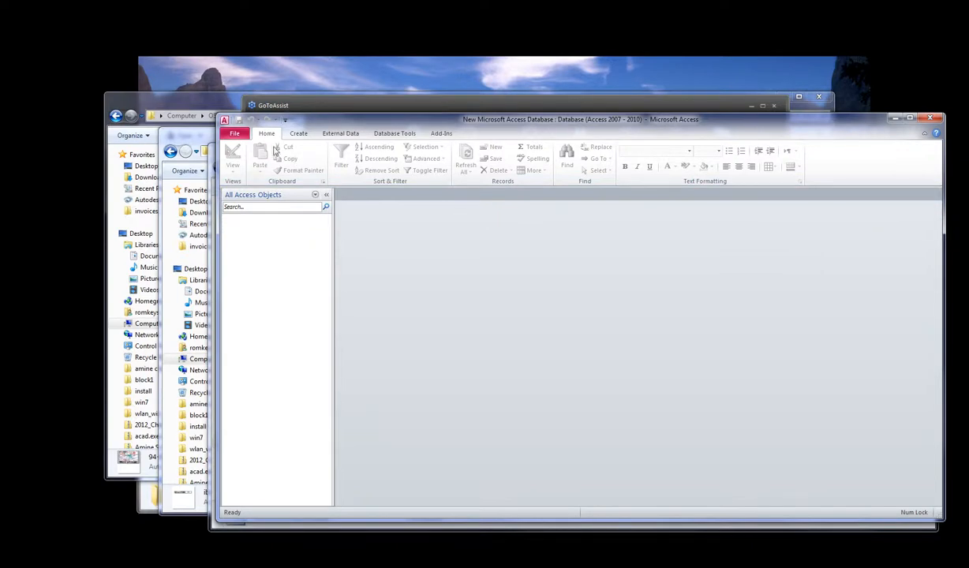
Save the database in Access 2002-2003 (*.mdb) format as laurentian in the Documents library, and enable its content
click(235, 134)
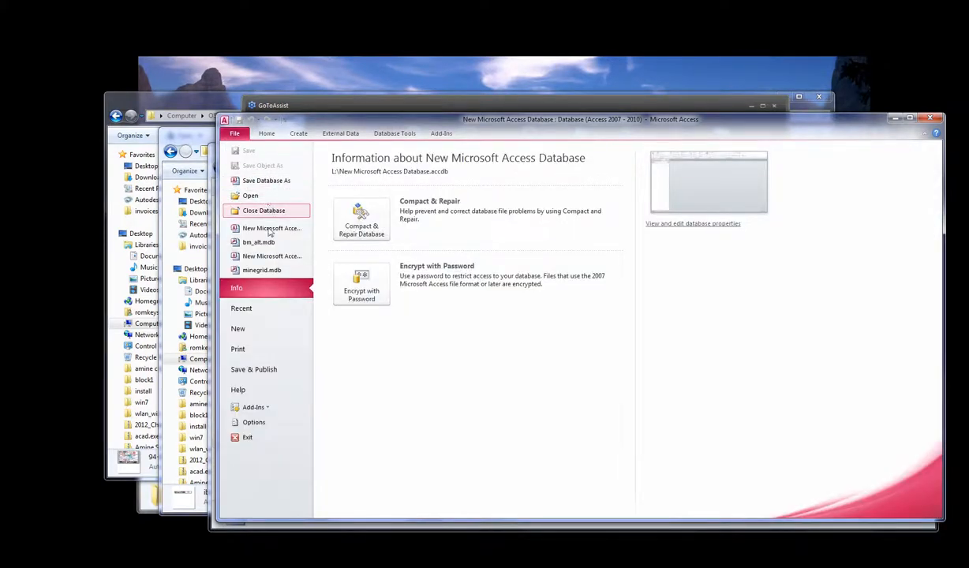
click(253, 368)
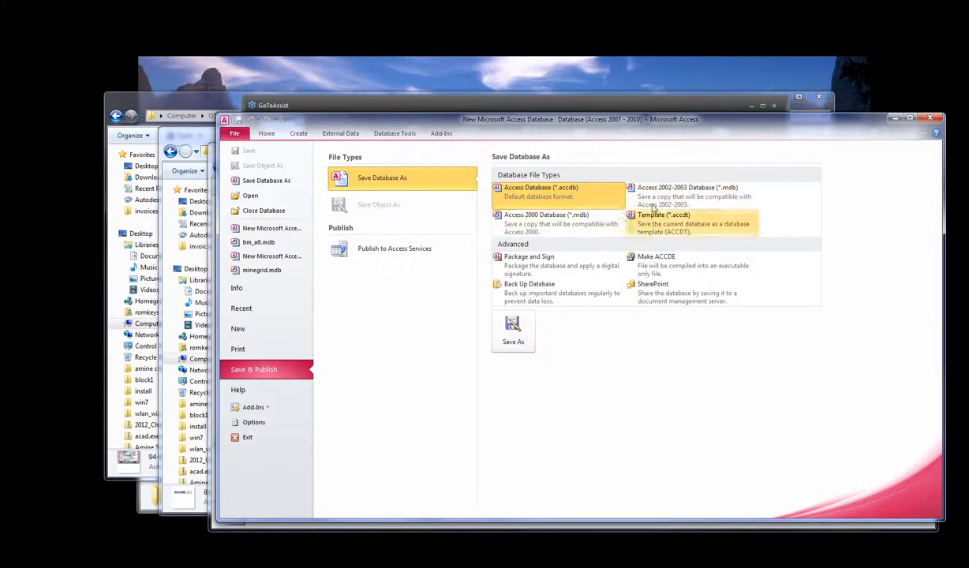
click(694, 196)
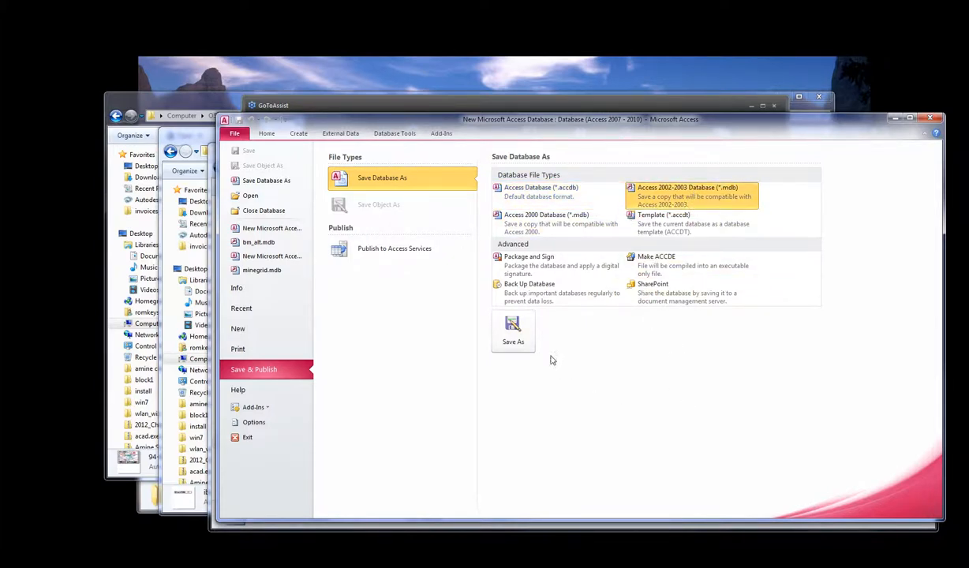
click(513, 330)
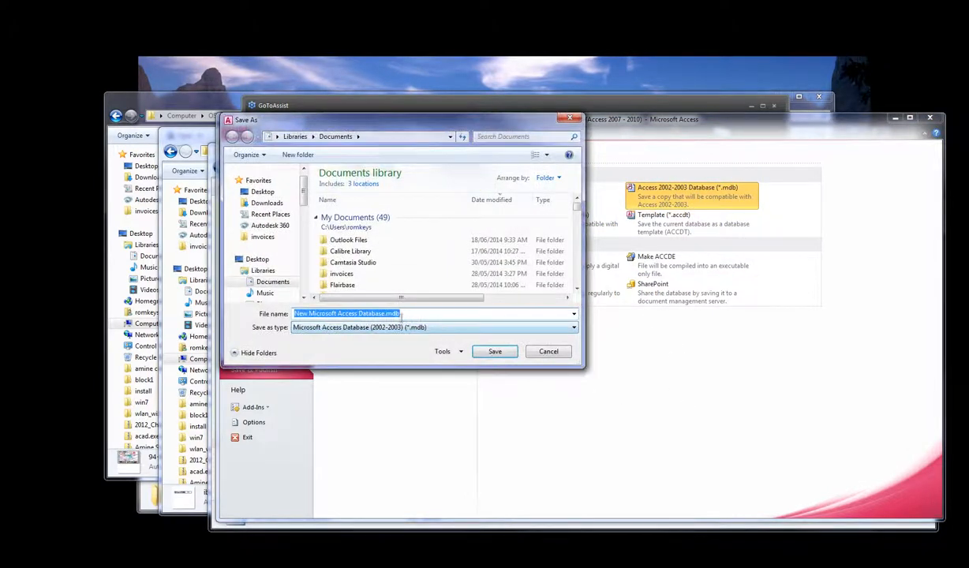
drag(385, 313, 270, 314)
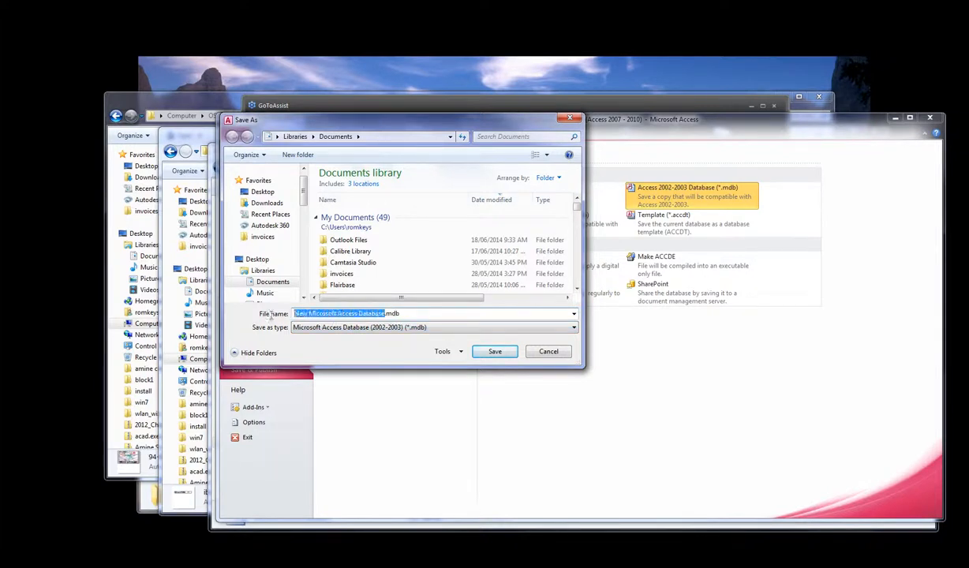
text(laurent)
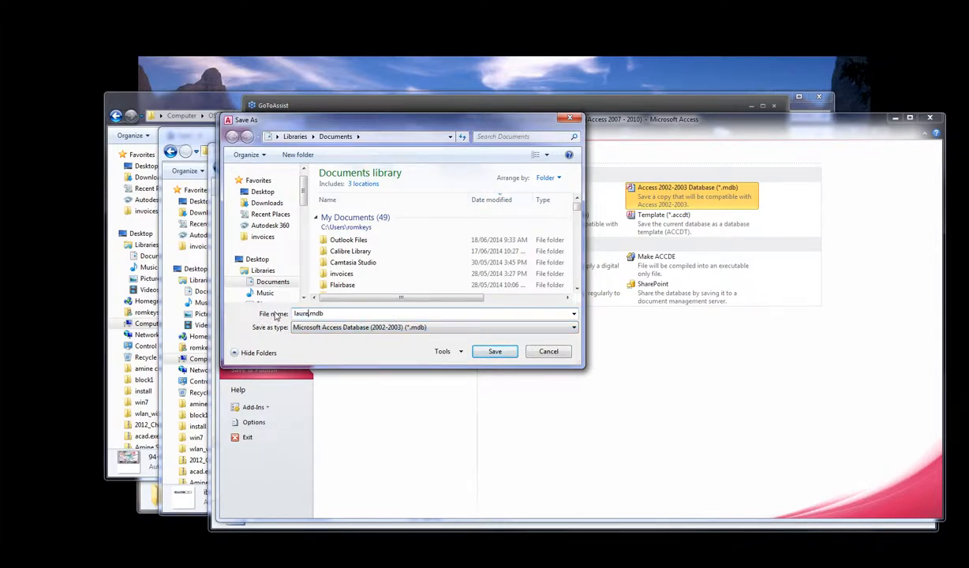
text(ian)
click(514, 352)
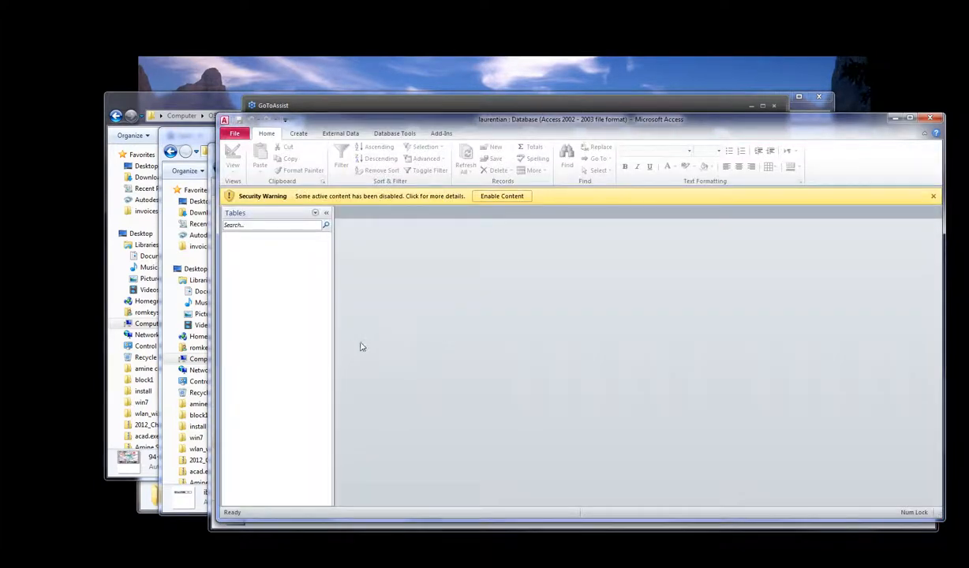
click(496, 196)
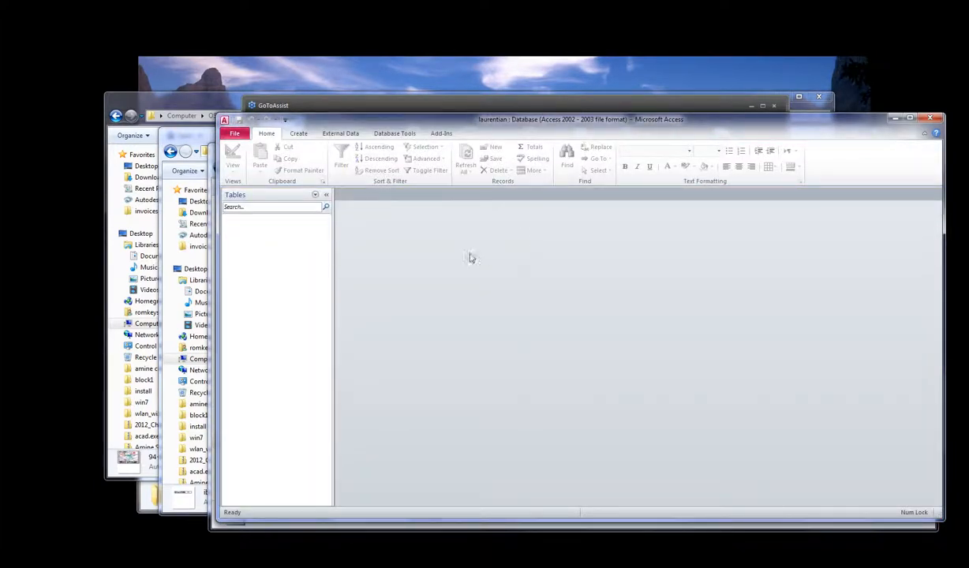
drag(473, 125, 410, 119)
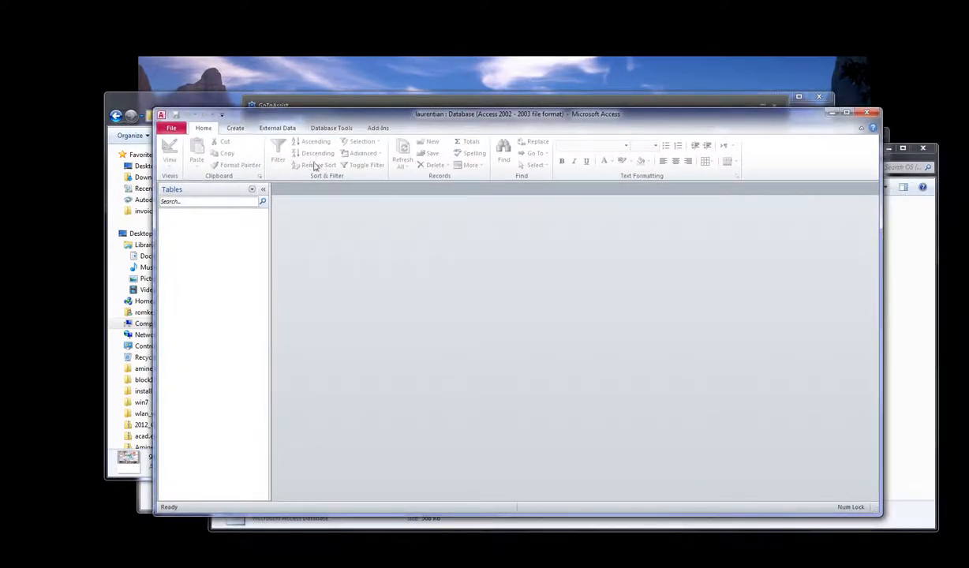
click(173, 129)
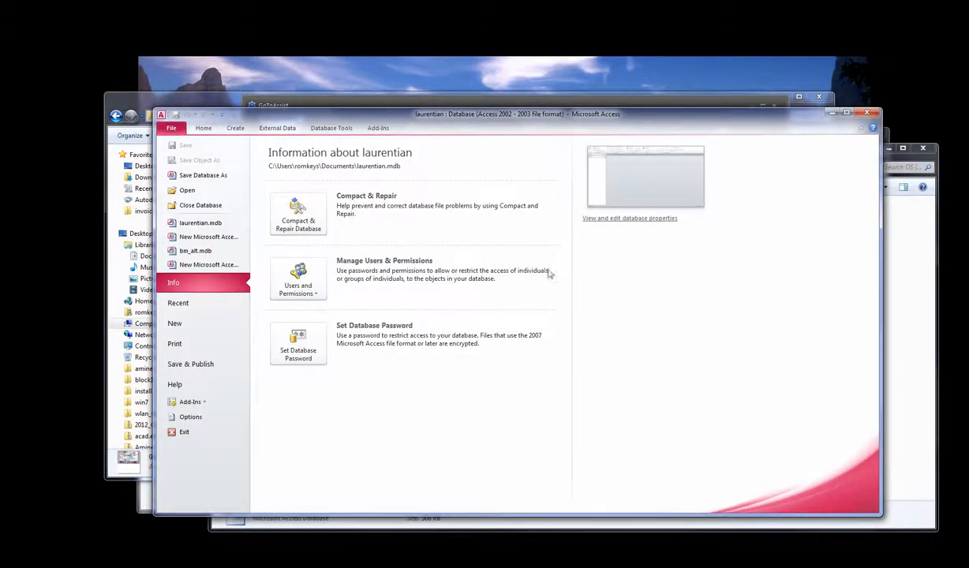
click(200, 129)
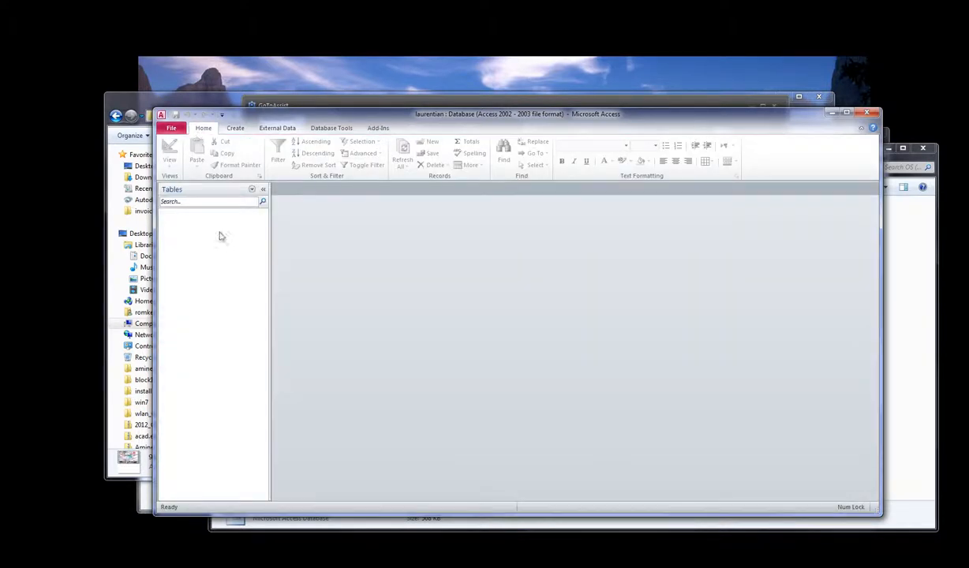
right_click(190, 198)
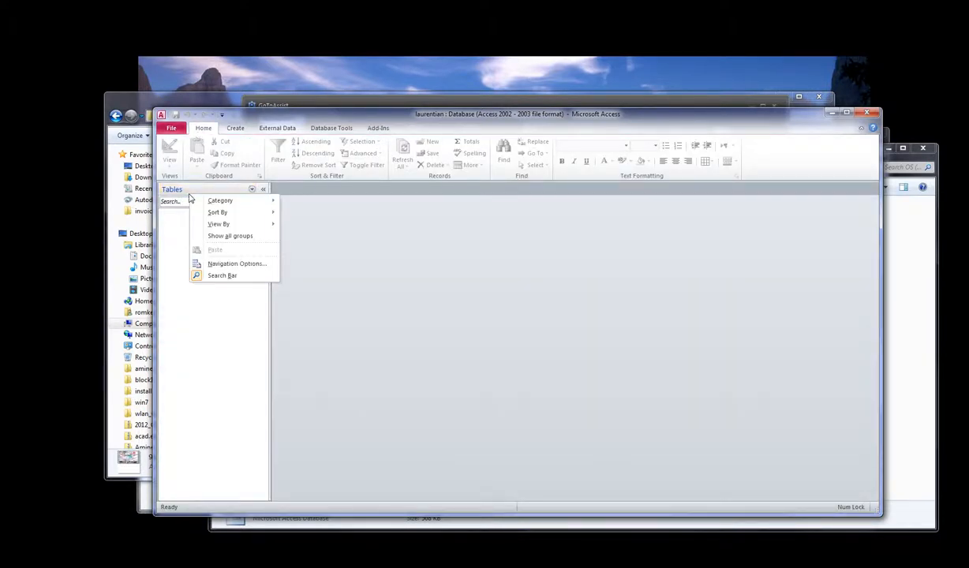
click(207, 193)
click(210, 193)
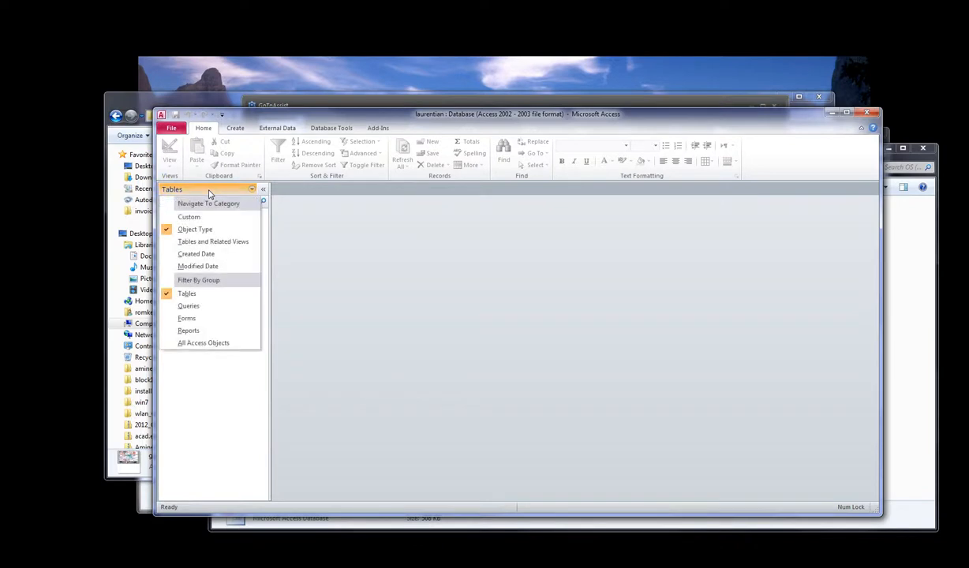
click(322, 338)
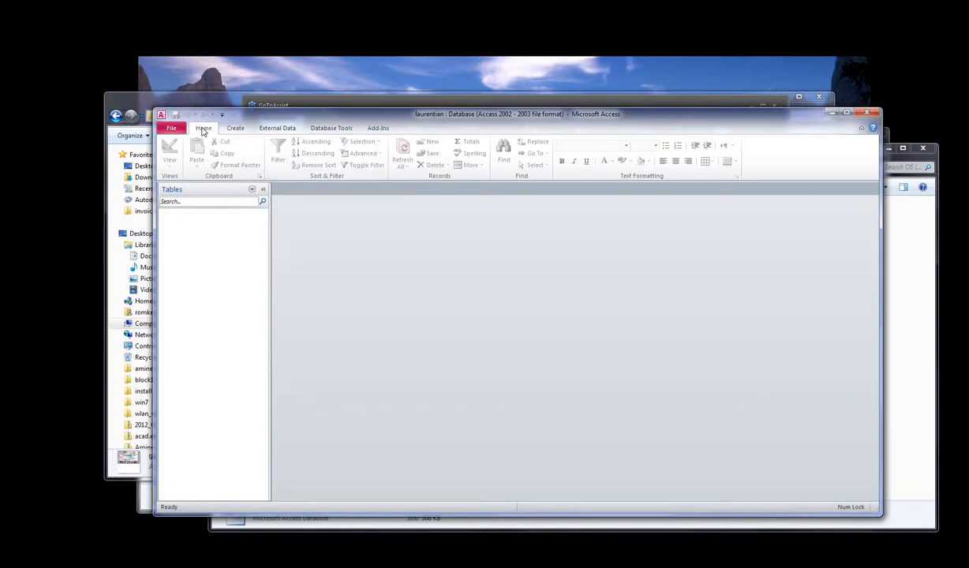
Create a blank table in the laurentian database, and start a text file import
click(233, 130)
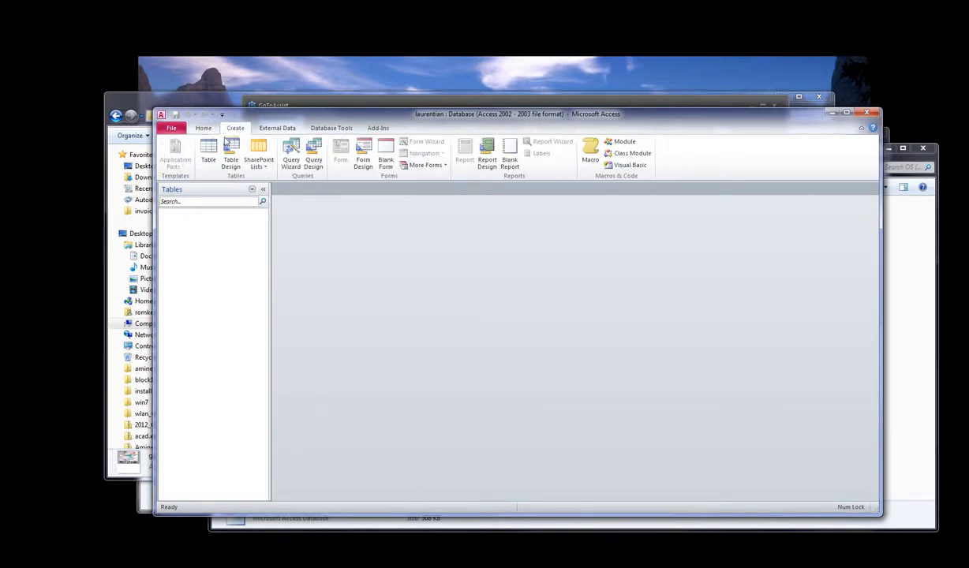
click(209, 152)
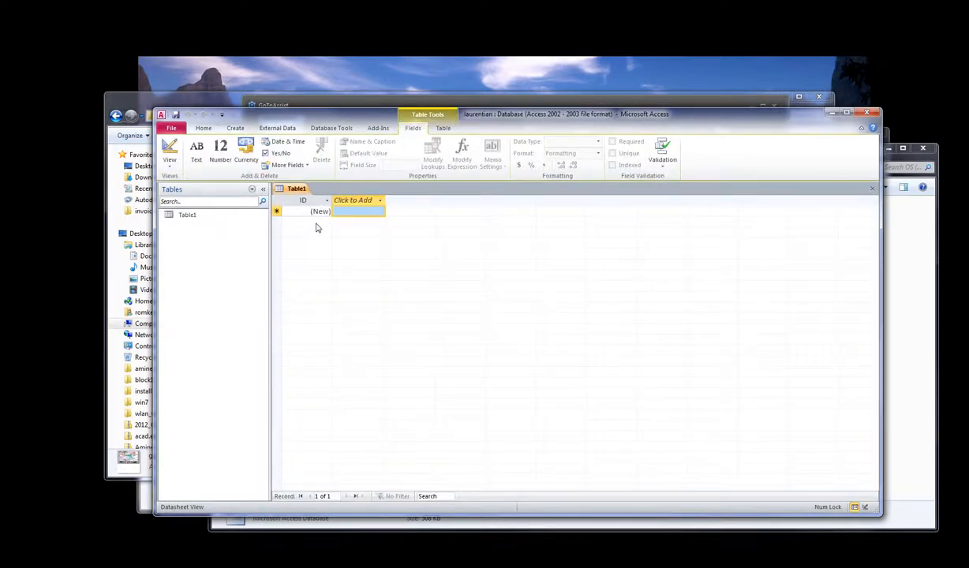
click(212, 217)
right_click(211, 216)
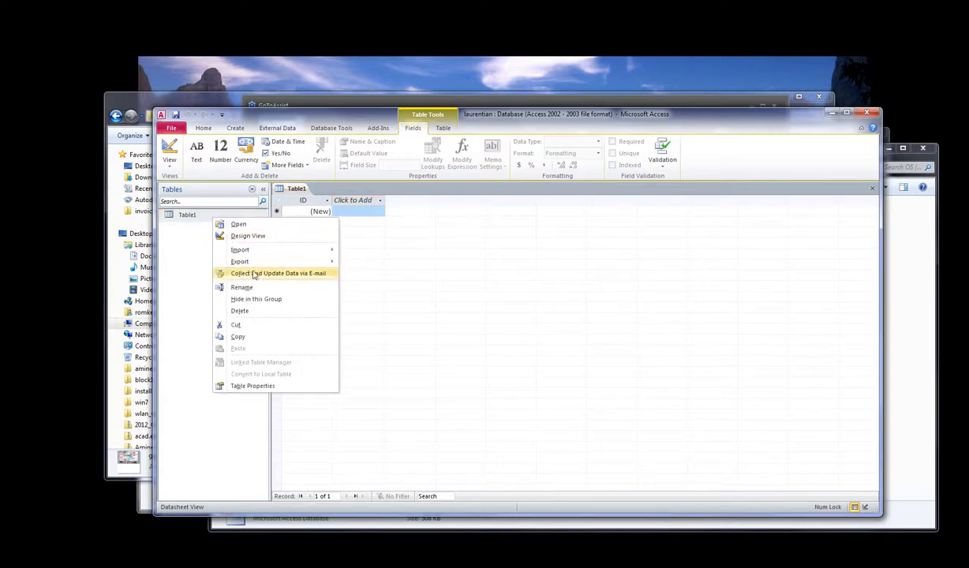
mouse_move(238, 250)
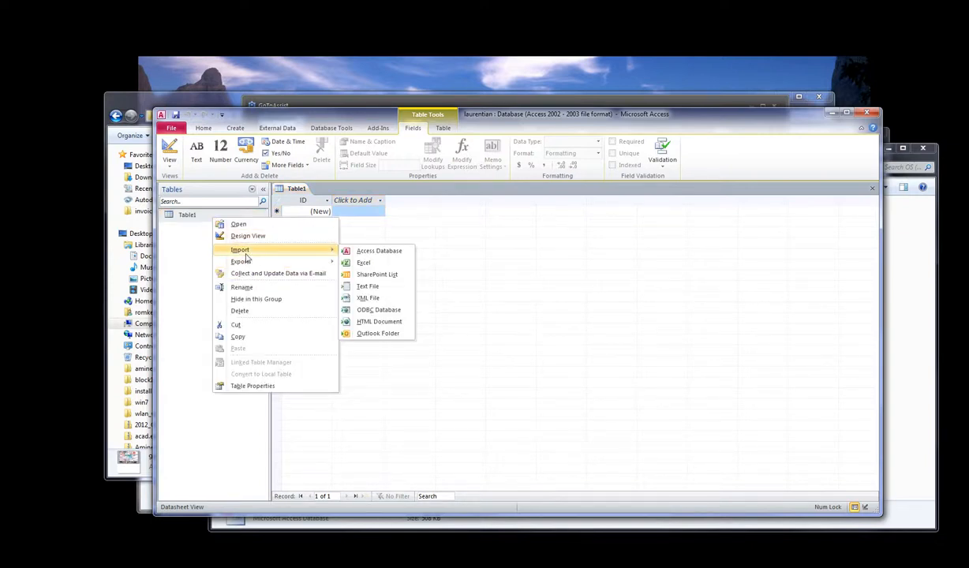
click(365, 286)
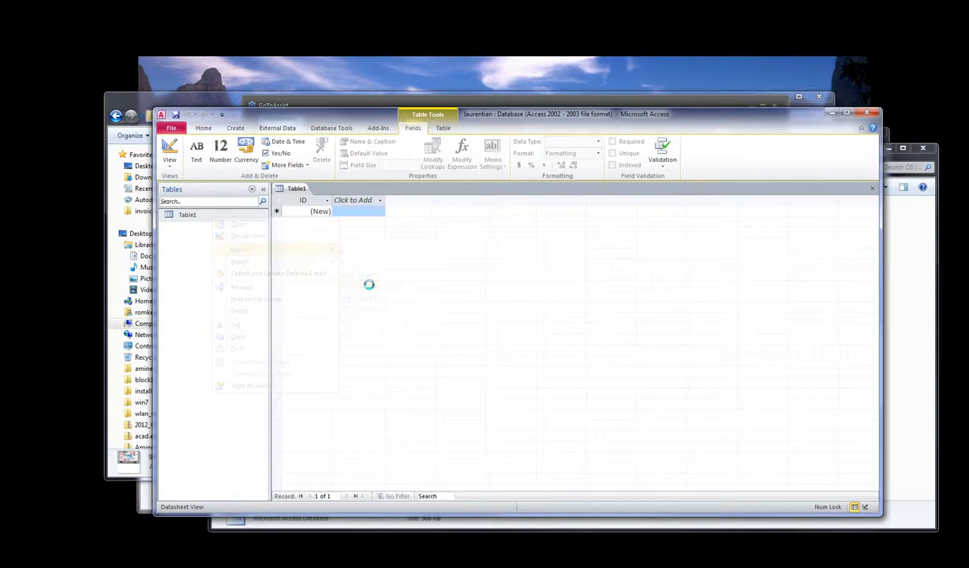
Choose L:\laurentian.csv as the source to import into a new table, and allow the import wizard to open
click(675, 243)
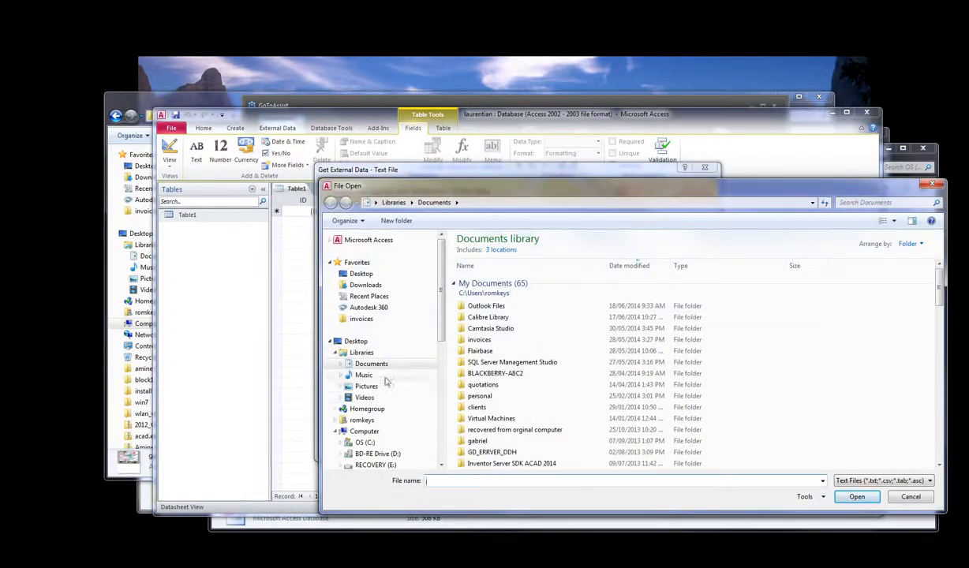
click(442, 465)
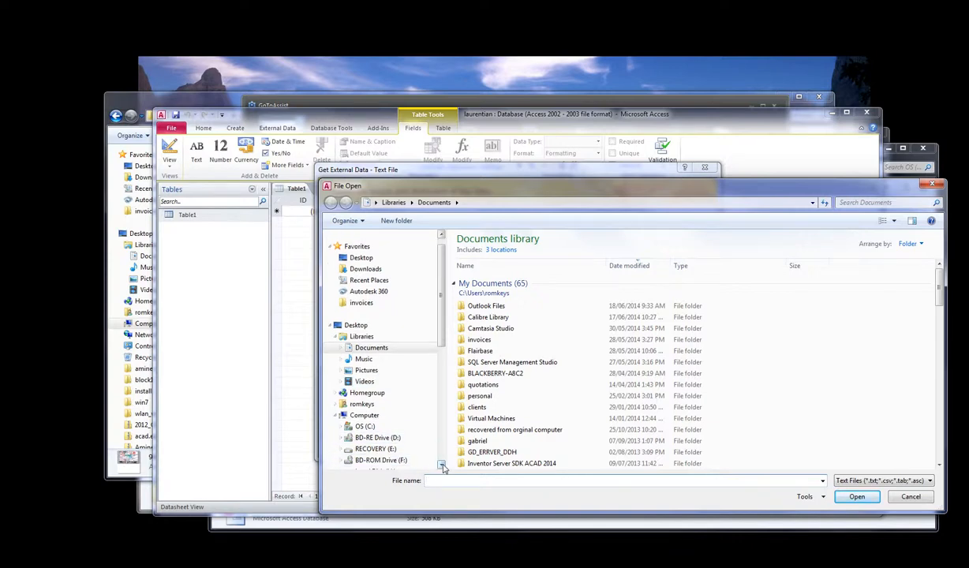
click(364, 437)
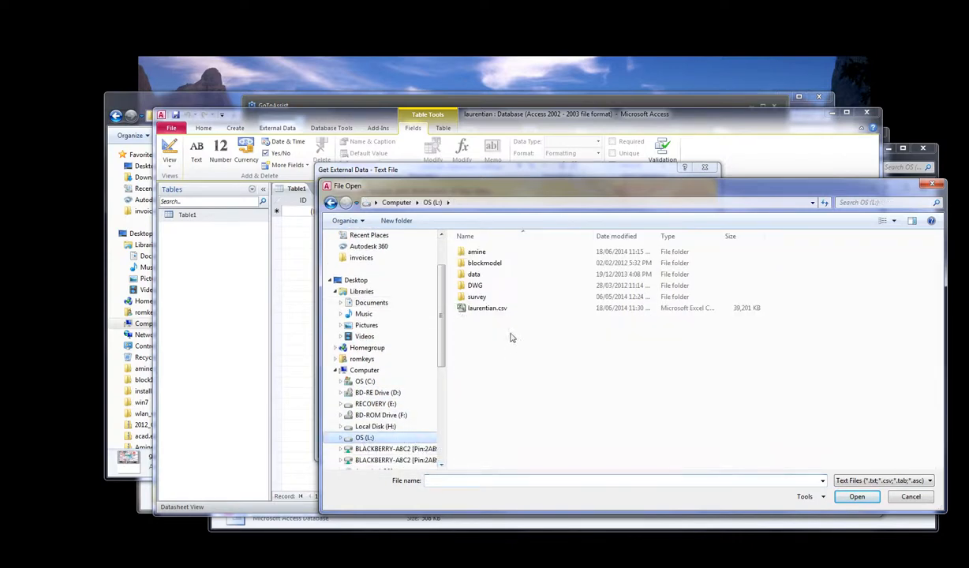
click(484, 308)
click(857, 496)
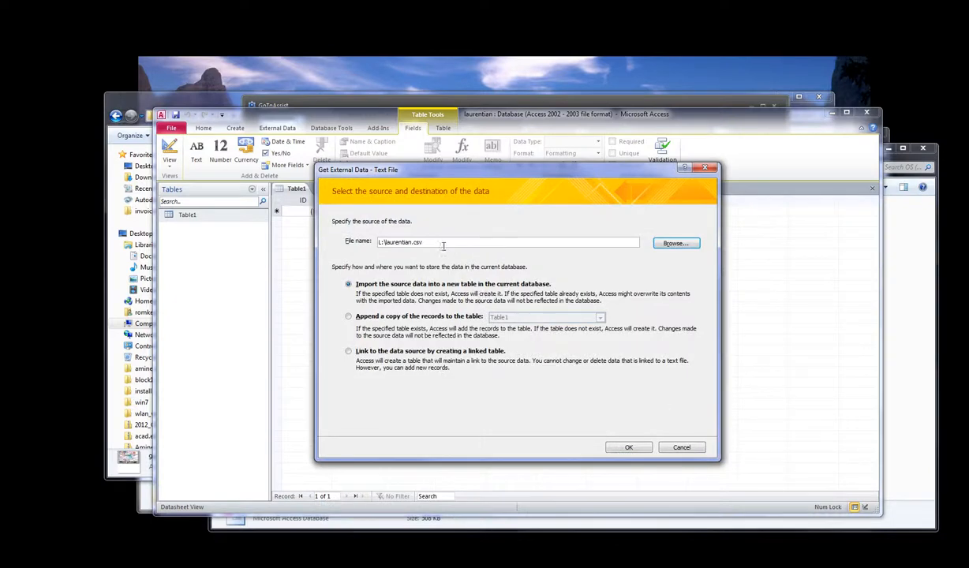
click(628, 447)
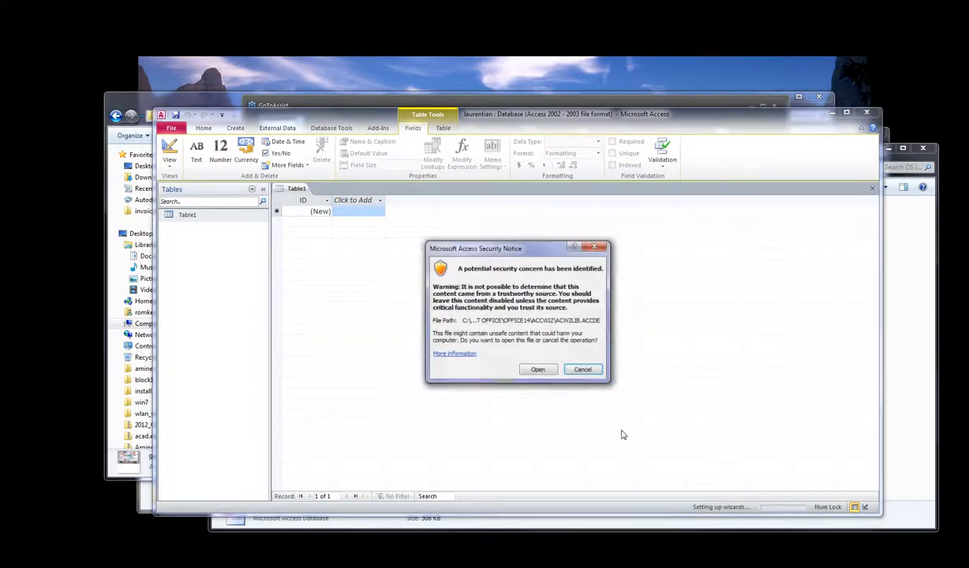
click(536, 370)
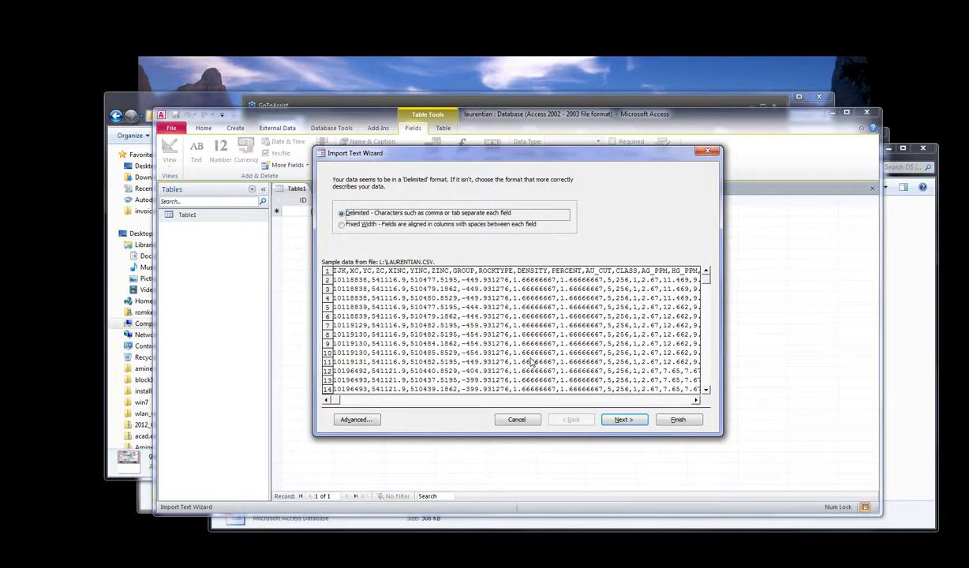
Import the comma-delimited data with the first row as field names, without saving the import steps, and open the imported table
click(622, 421)
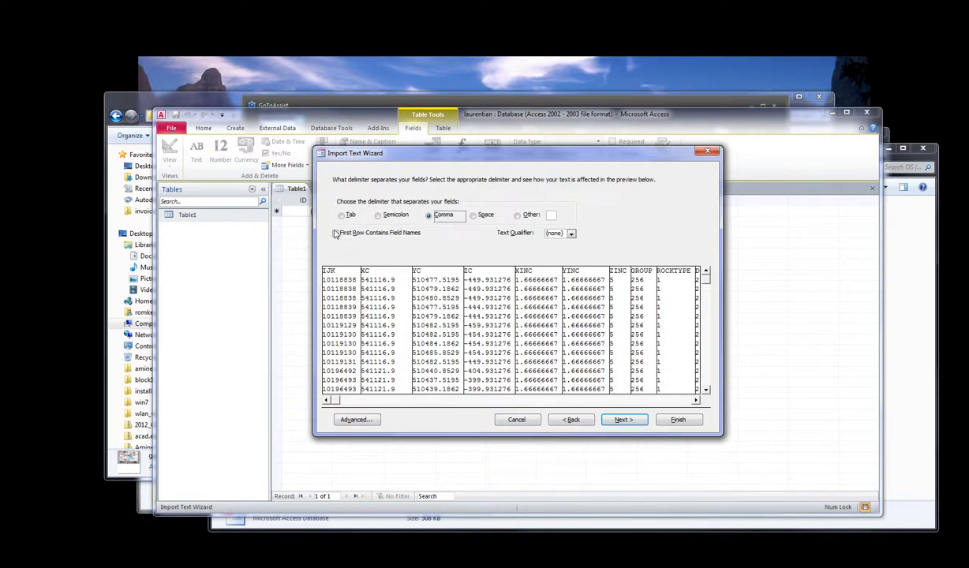
click(335, 235)
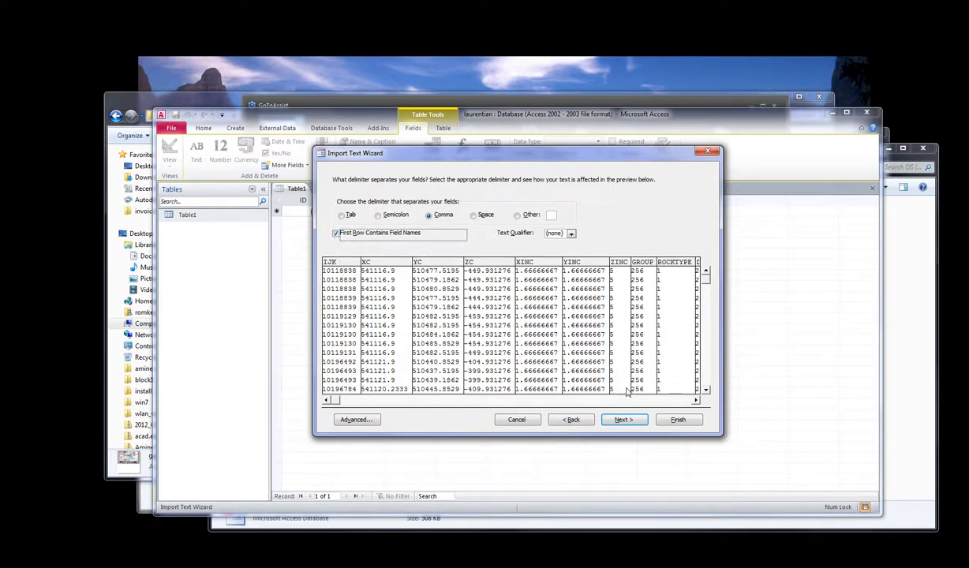
click(678, 421)
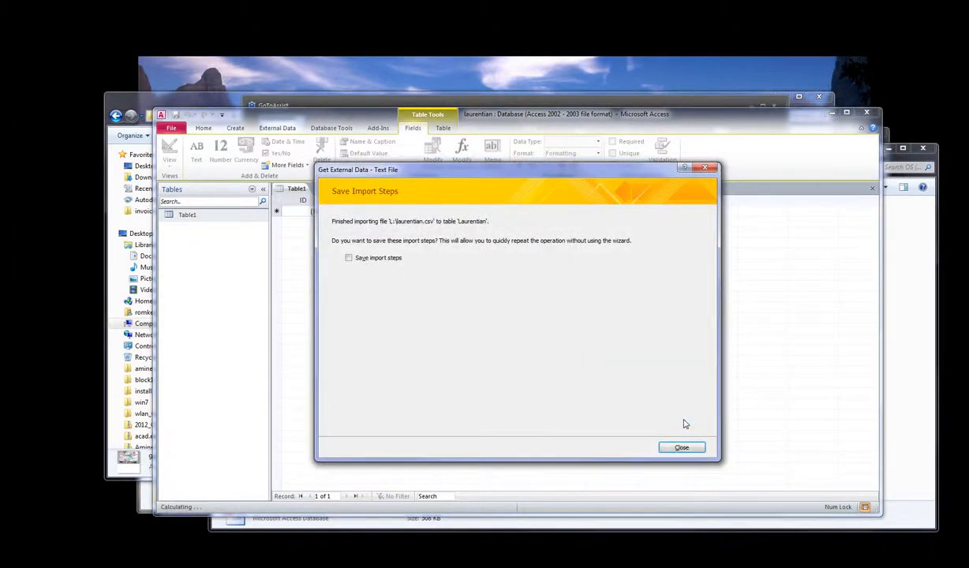
click(682, 447)
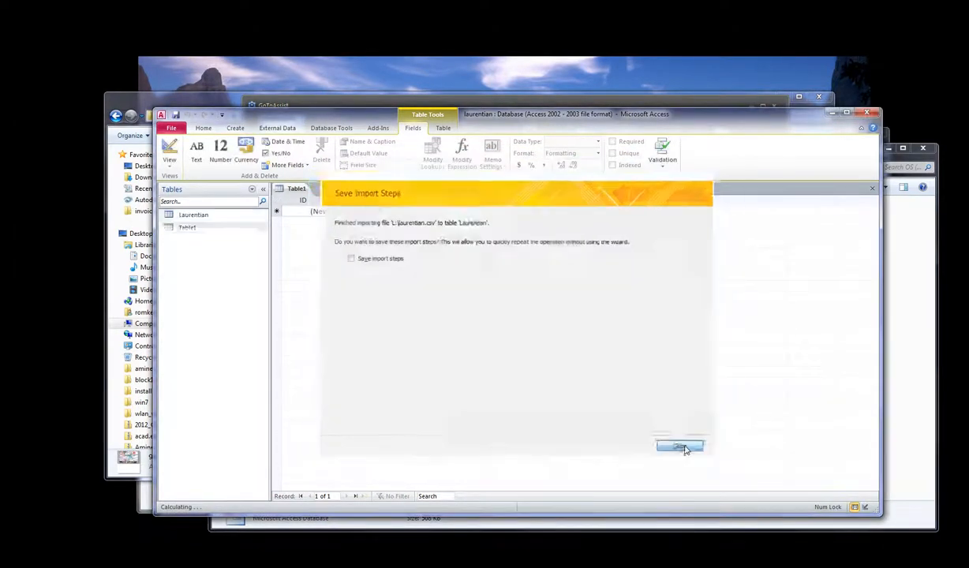
click(208, 220)
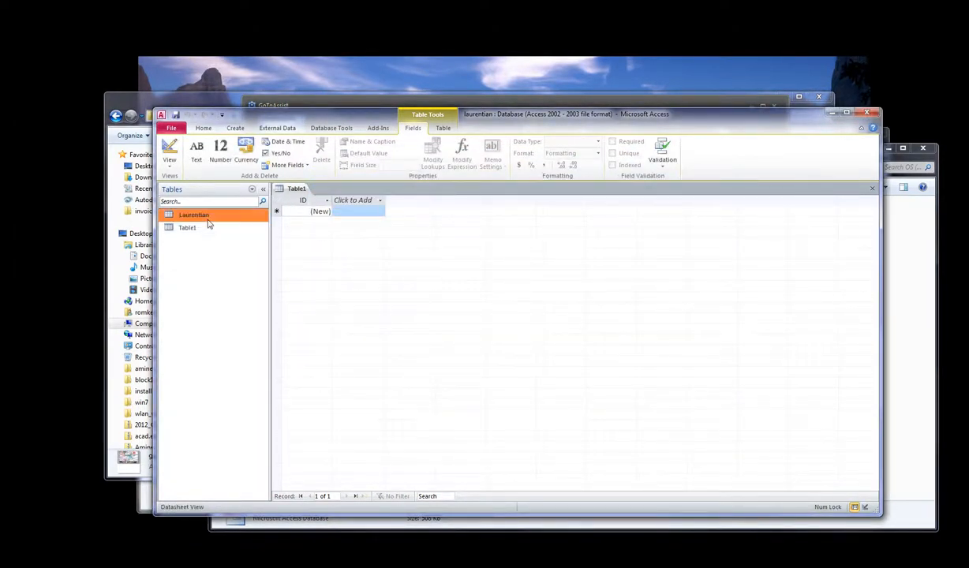
double_click(207, 219)
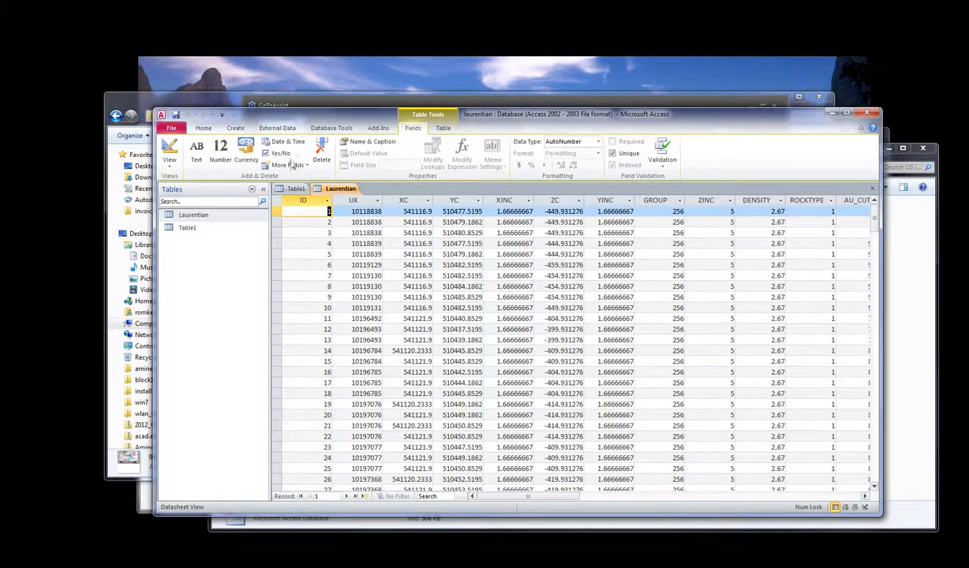
Save the database as laurentian.mdb on the L: drive, closing all open objects, and exit Access
click(172, 128)
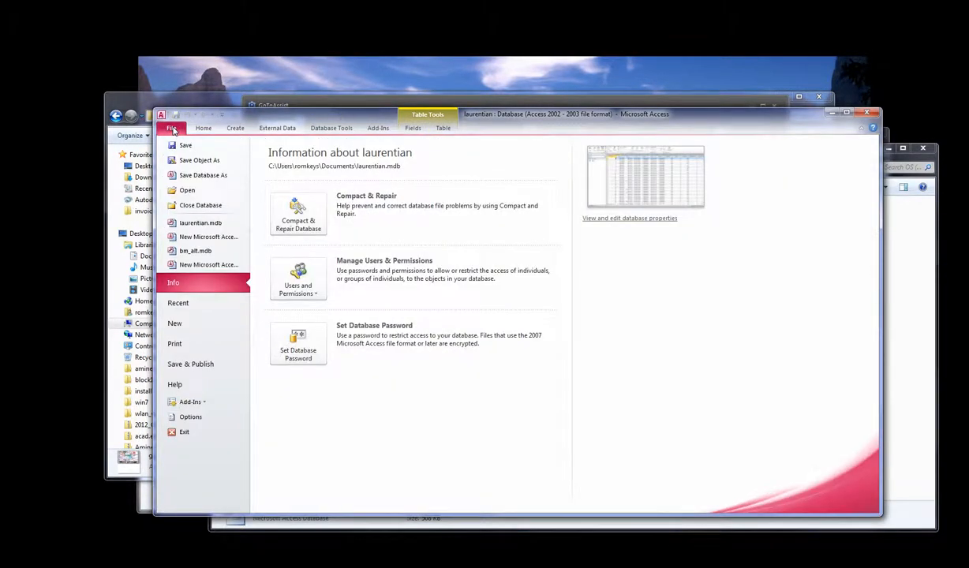
click(189, 175)
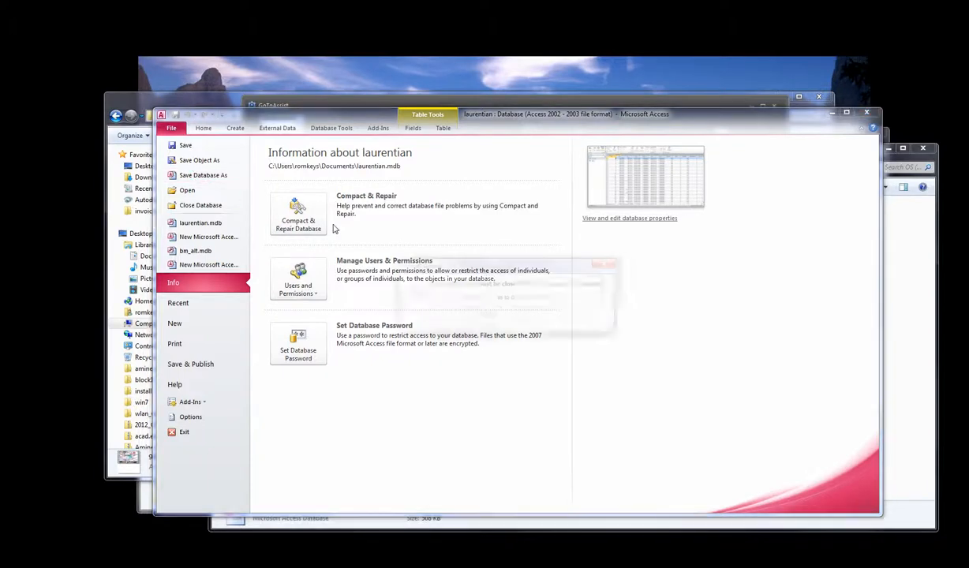
click(484, 314)
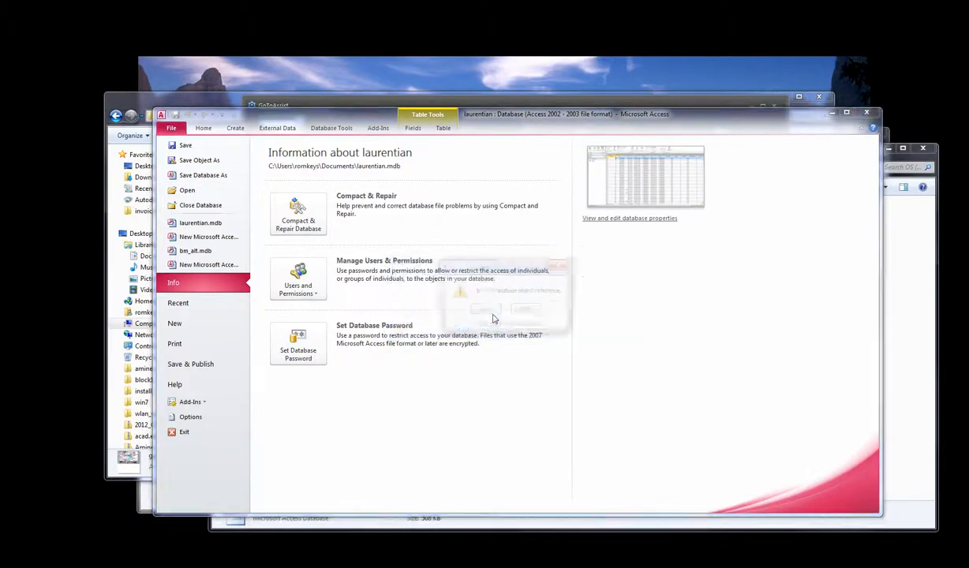
click(487, 315)
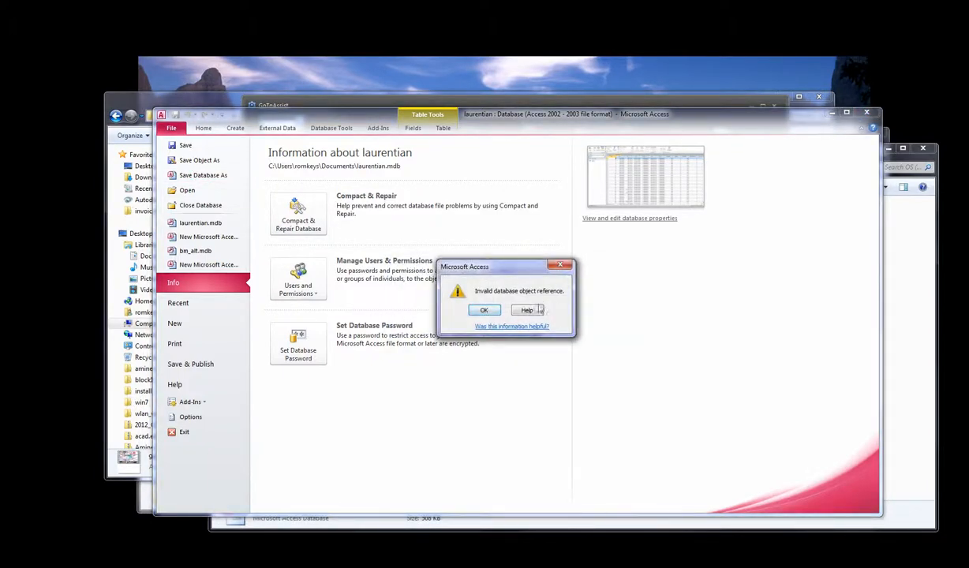
click(485, 310)
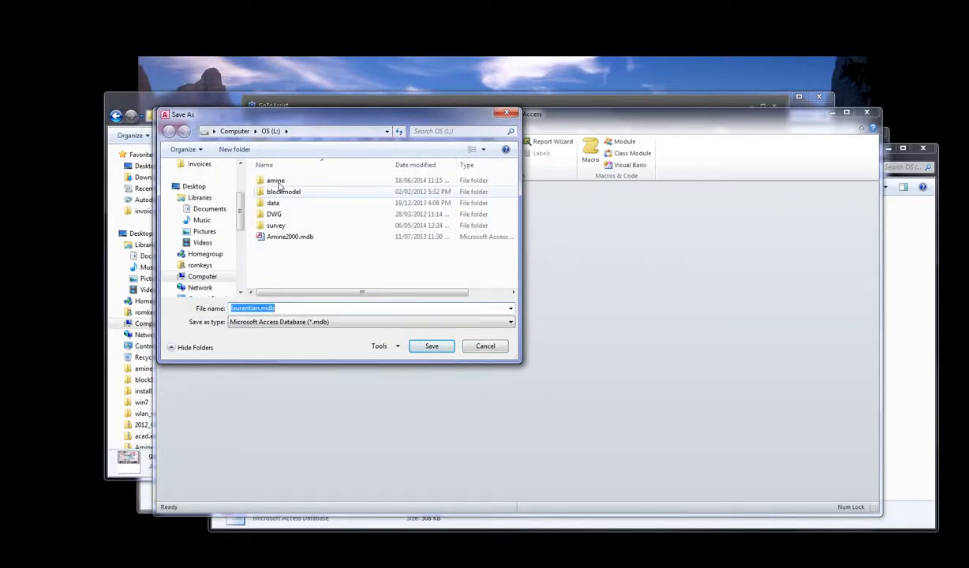
click(432, 350)
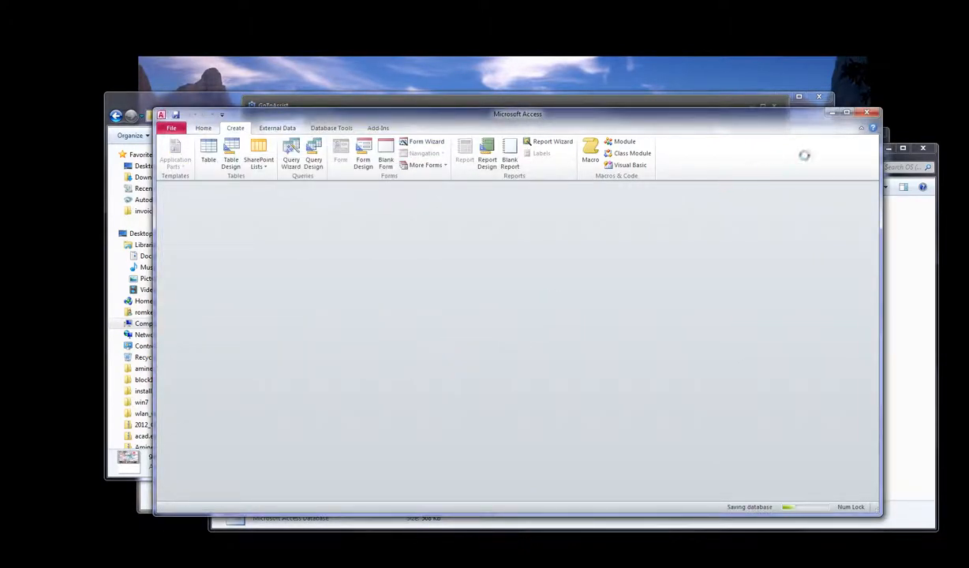
click(867, 114)
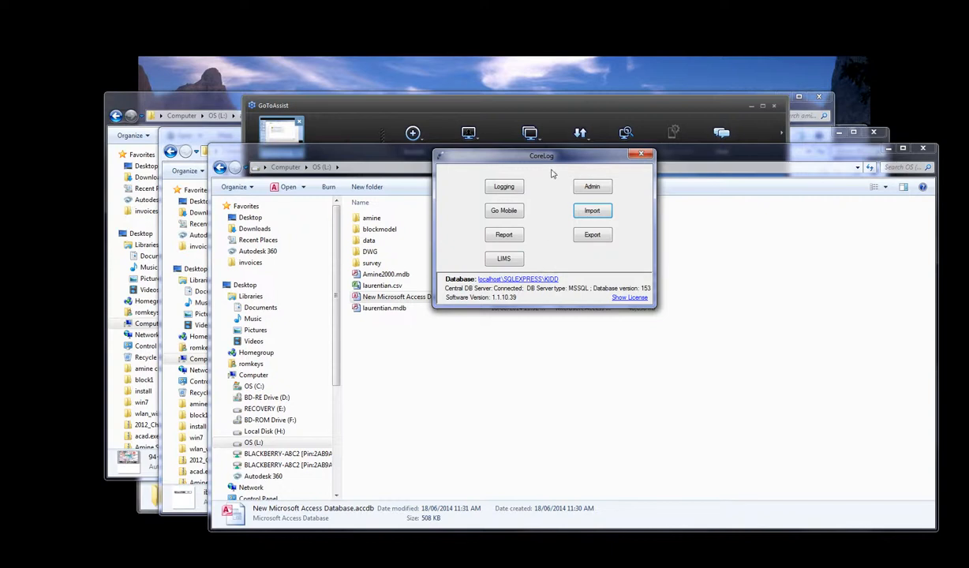
In CoreLog, start a Block Model Information import from a Microsoft Access database file
drag(553, 158, 508, 163)
click(548, 217)
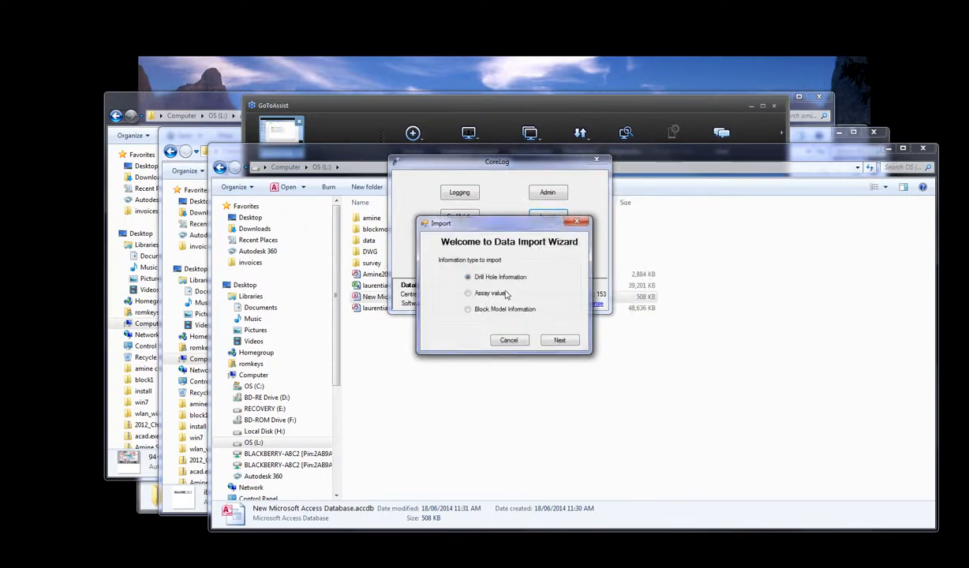
click(493, 310)
click(557, 339)
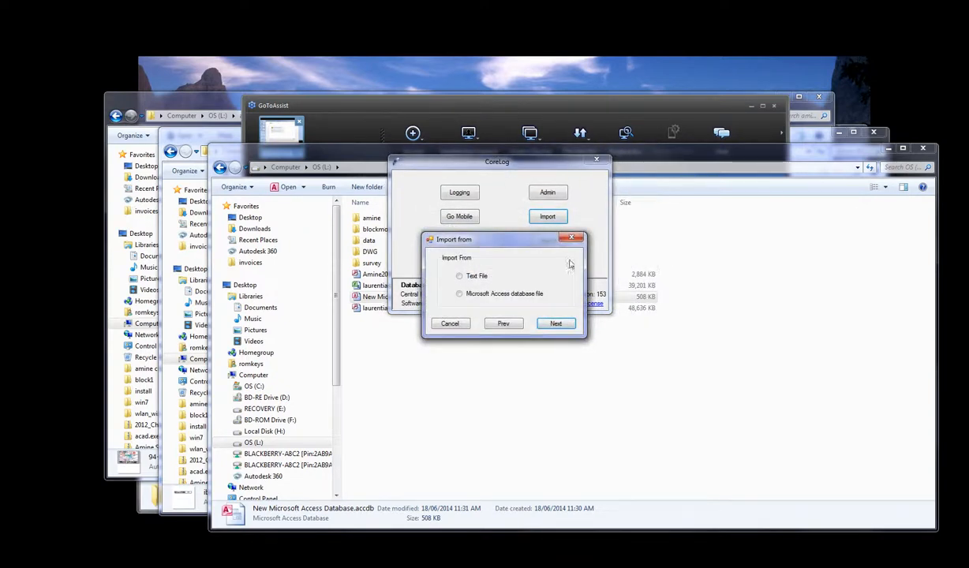
click(467, 292)
click(556, 323)
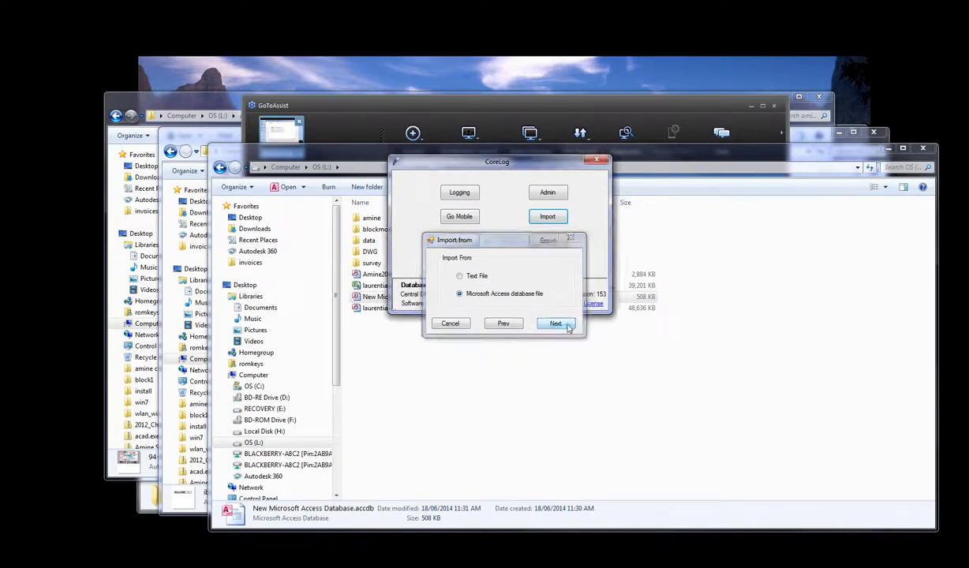
Load laurentian.mdb from the L: drive as the import source, select its Laurentian table, and continue the wizard
click(697, 171)
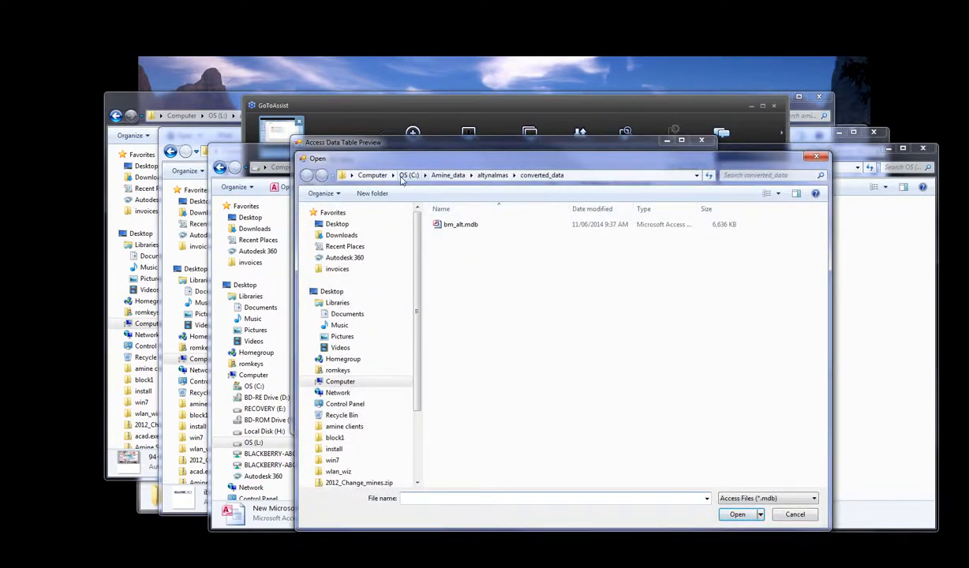
click(372, 175)
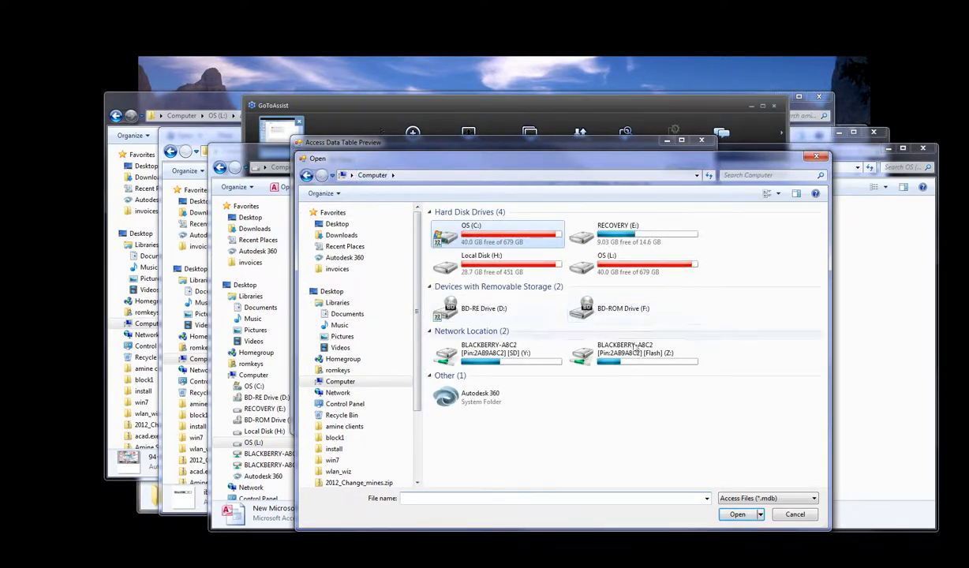
double_click(626, 270)
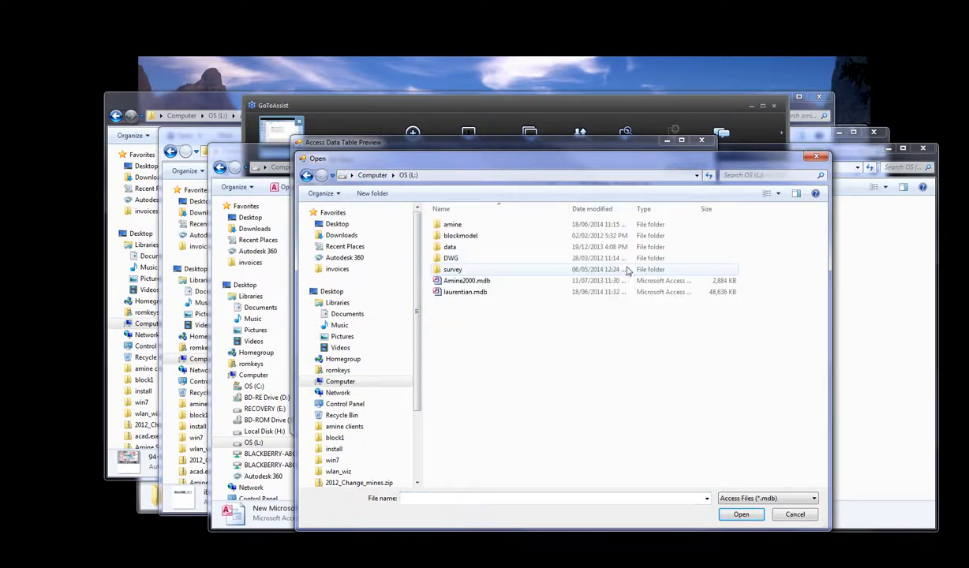
click(472, 292)
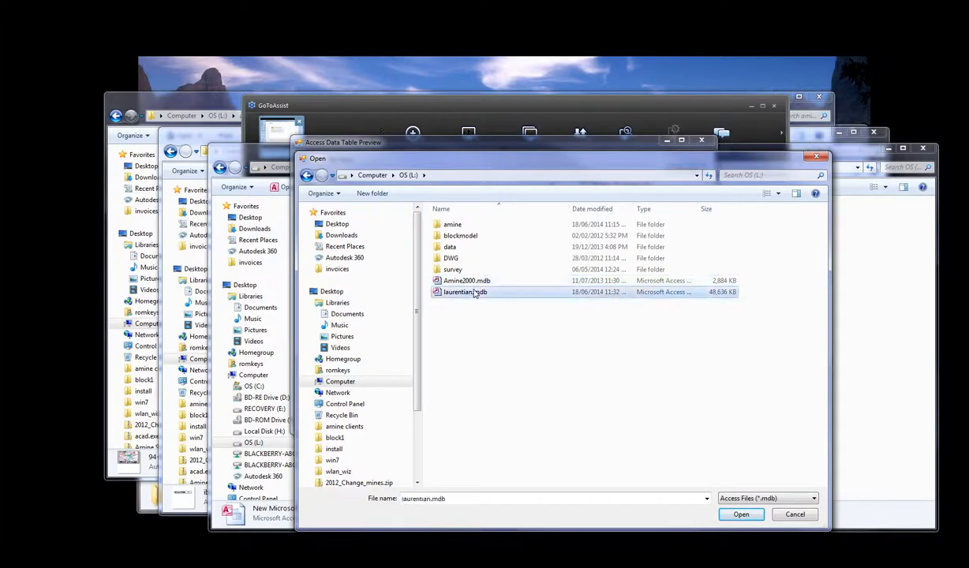
click(741, 516)
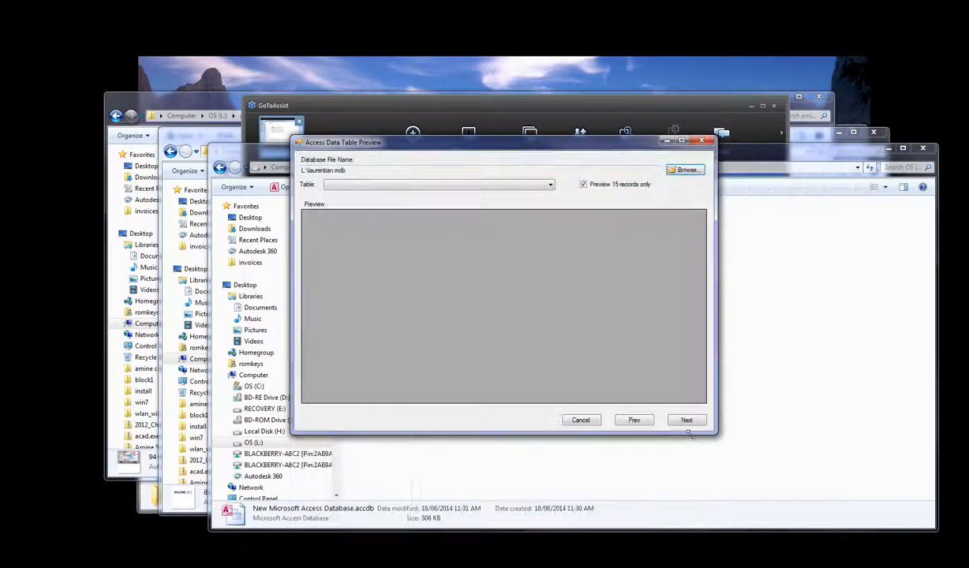
click(533, 187)
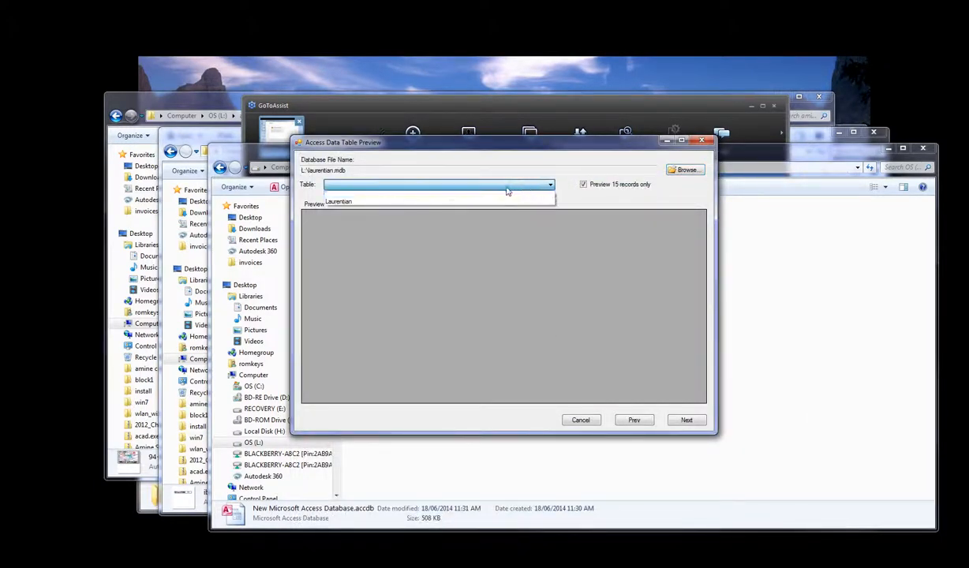
click(354, 203)
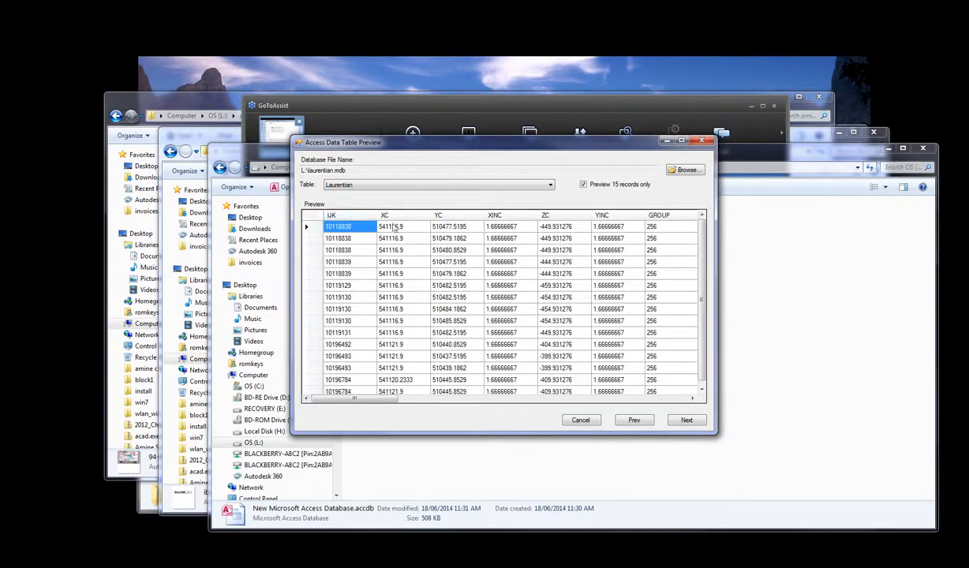
click(687, 420)
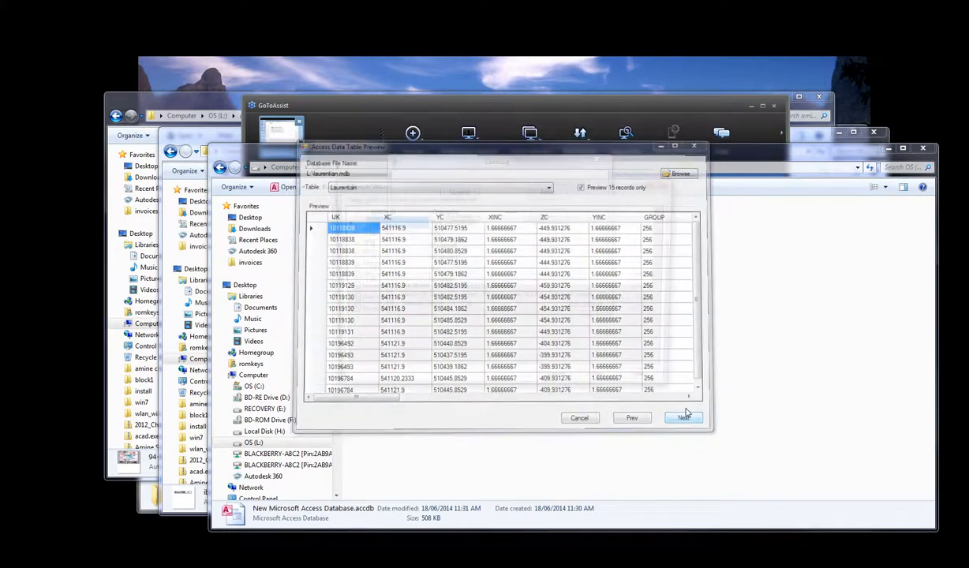
Choose the laurentian module (ID 20) as the import target and map XC, YC and ZC to the C, R and L fields
click(389, 283)
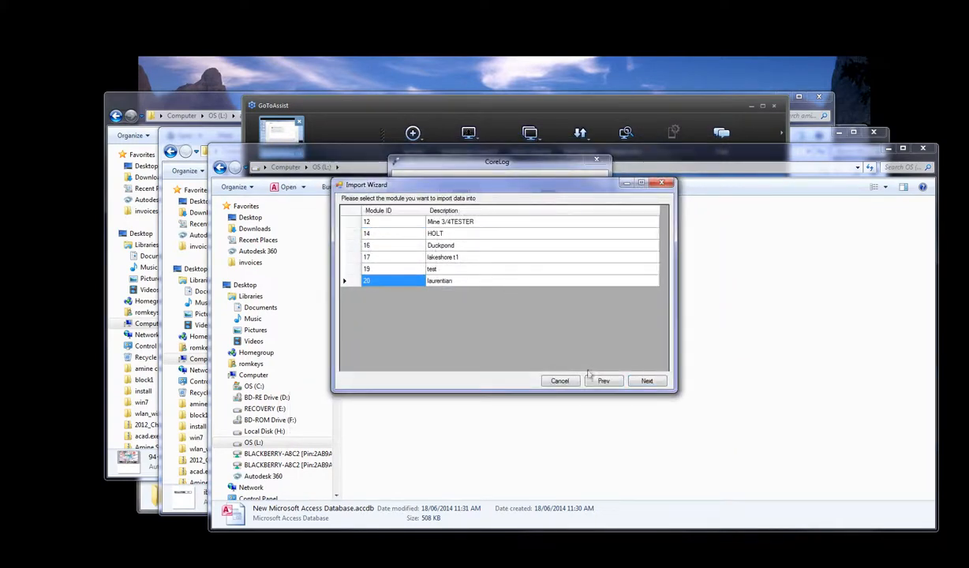
click(646, 382)
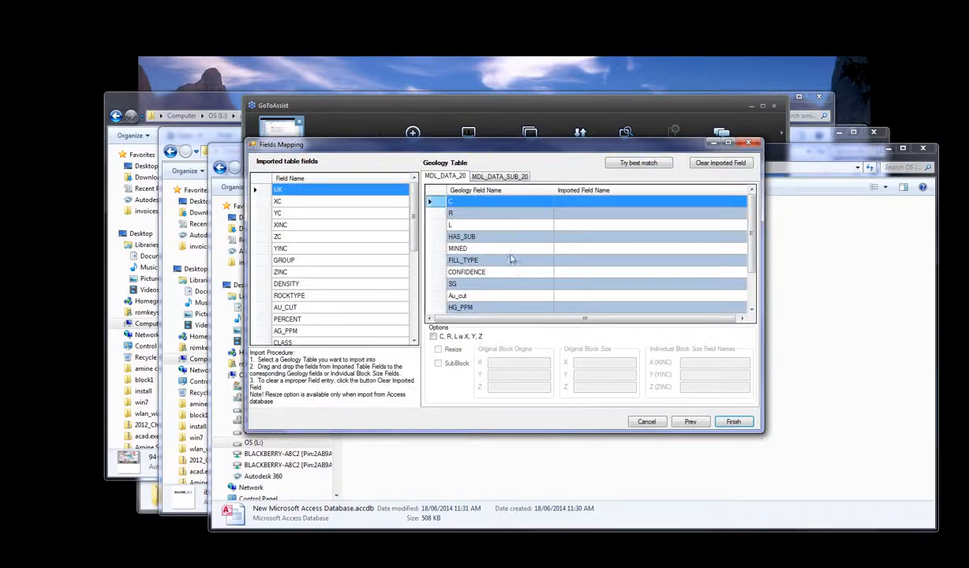
click(280, 202)
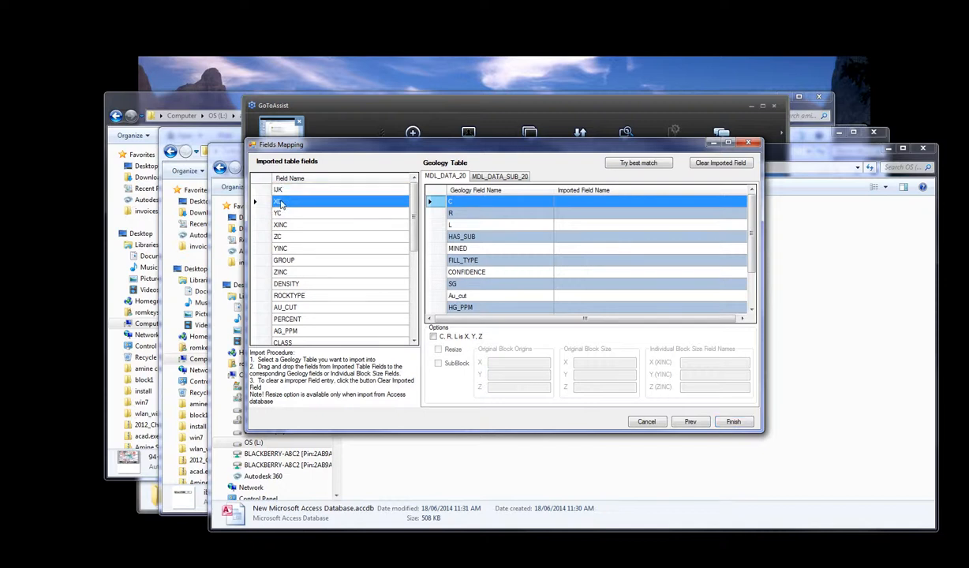
drag(281, 204, 569, 204)
drag(277, 207, 562, 215)
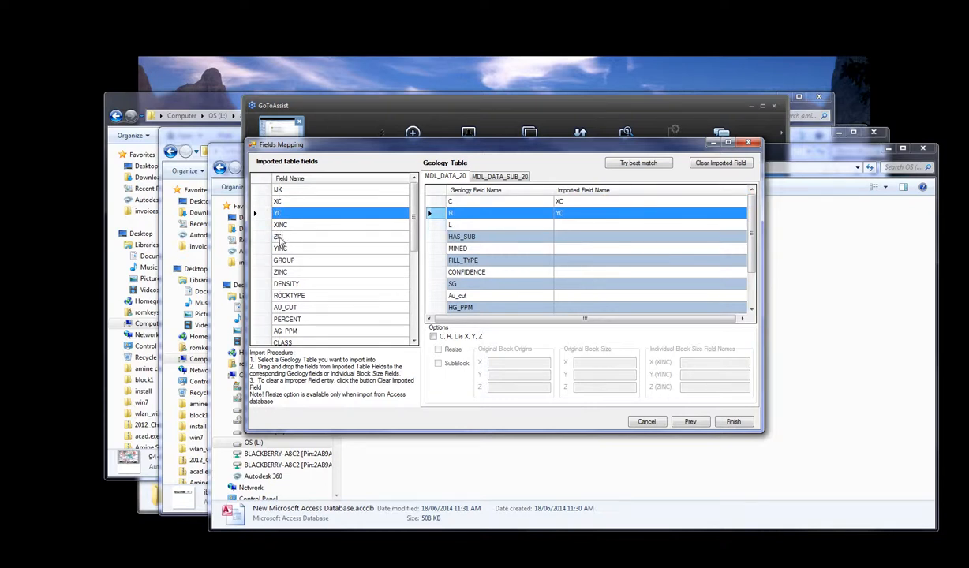
drag(278, 238, 562, 228)
Auto-match the remaining geology fields by best match and map DENSITY to the SG field
click(633, 162)
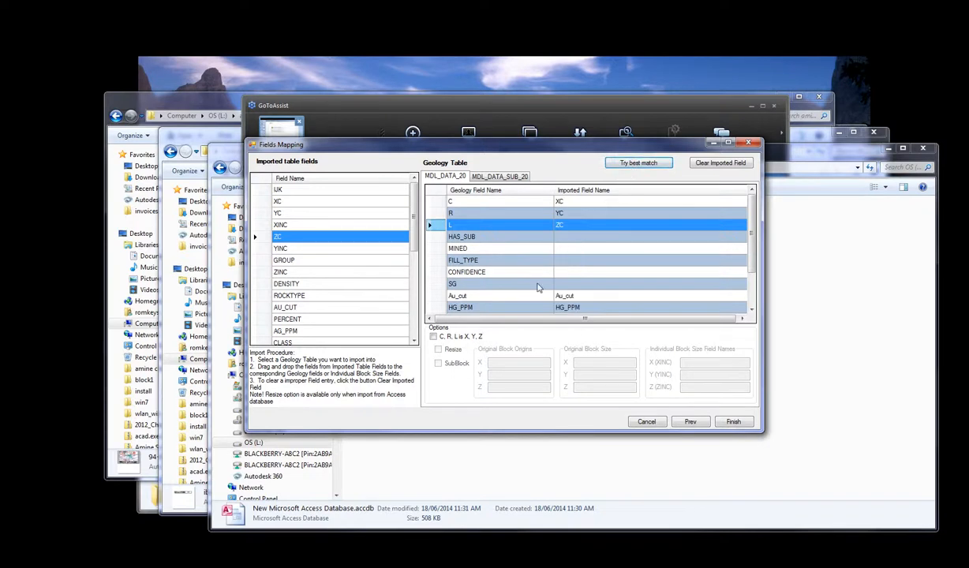
drag(753, 268, 752, 305)
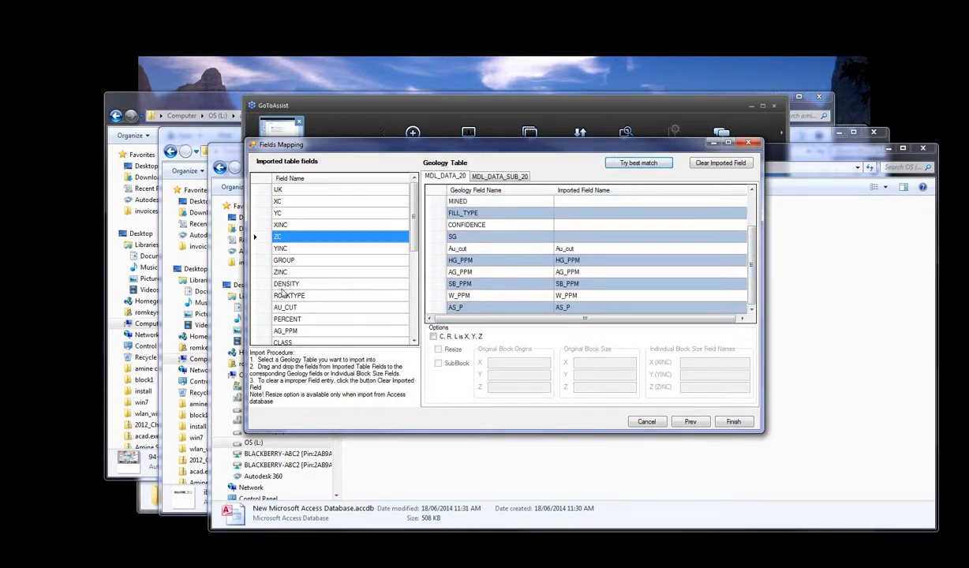
drag(278, 282, 557, 239)
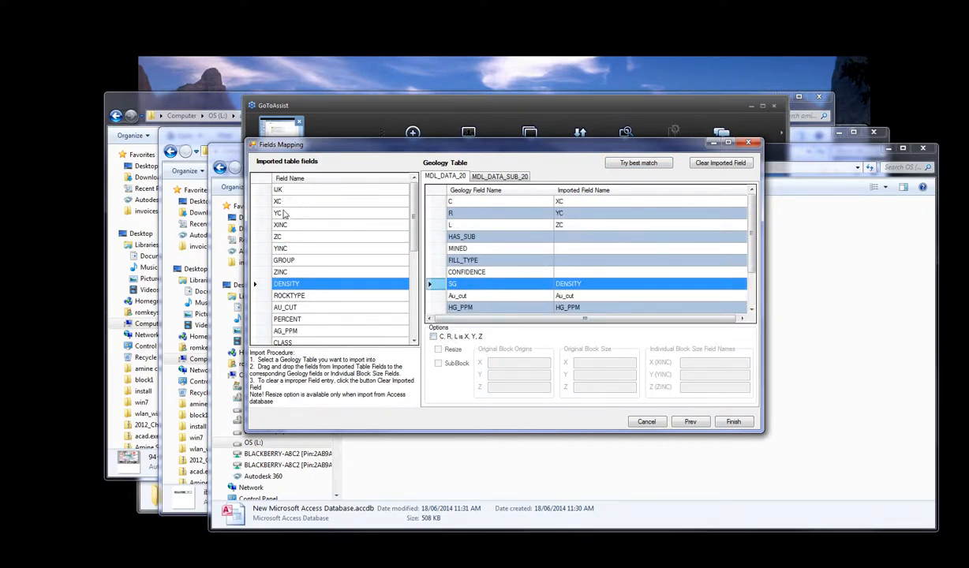
Treat C, R, L as X, Y, Z, enable SubBlock, and assign XINC, YINC and ZINC as the individual block size fields
click(452, 338)
click(439, 365)
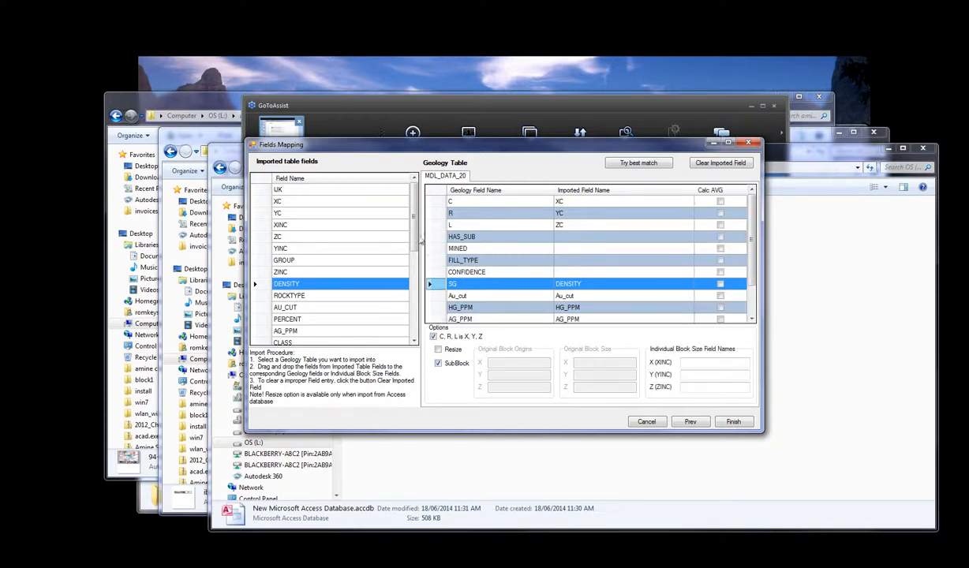
drag(283, 249, 688, 363)
drag(298, 253, 686, 374)
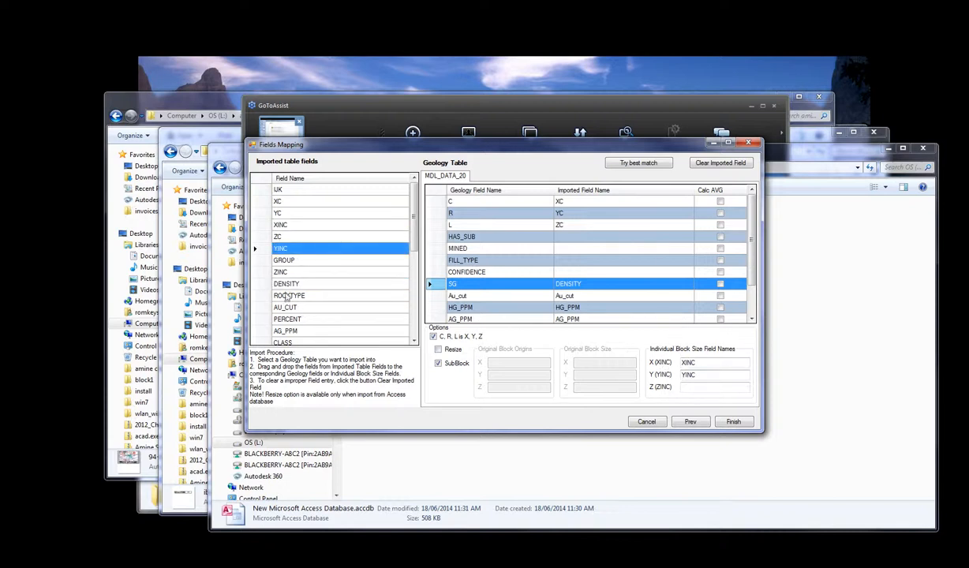
drag(277, 273, 693, 386)
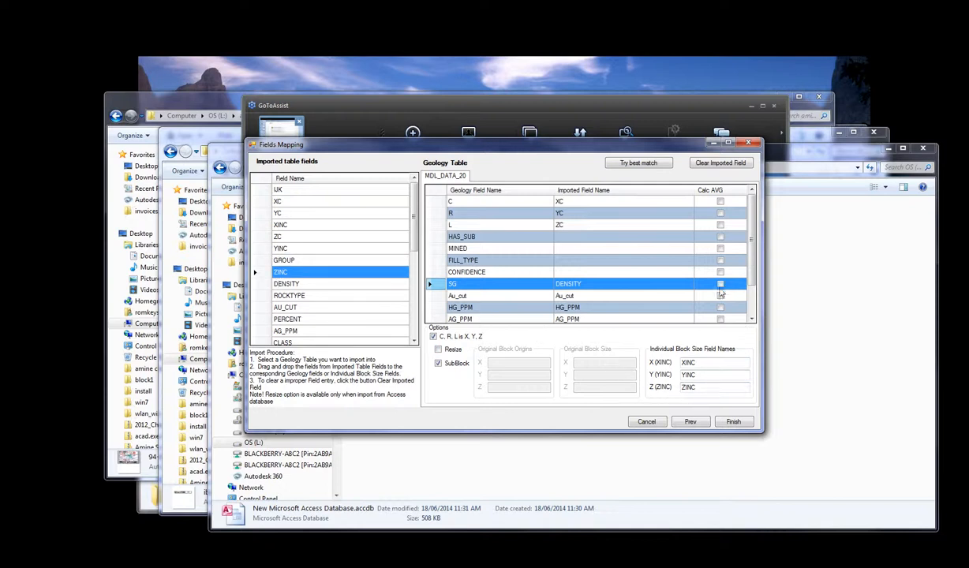
Enable average calculation for Au_cut, HG_PPM, AG_PPM, SB_PPM, W_PPM, AS_P and SG
click(719, 296)
click(721, 309)
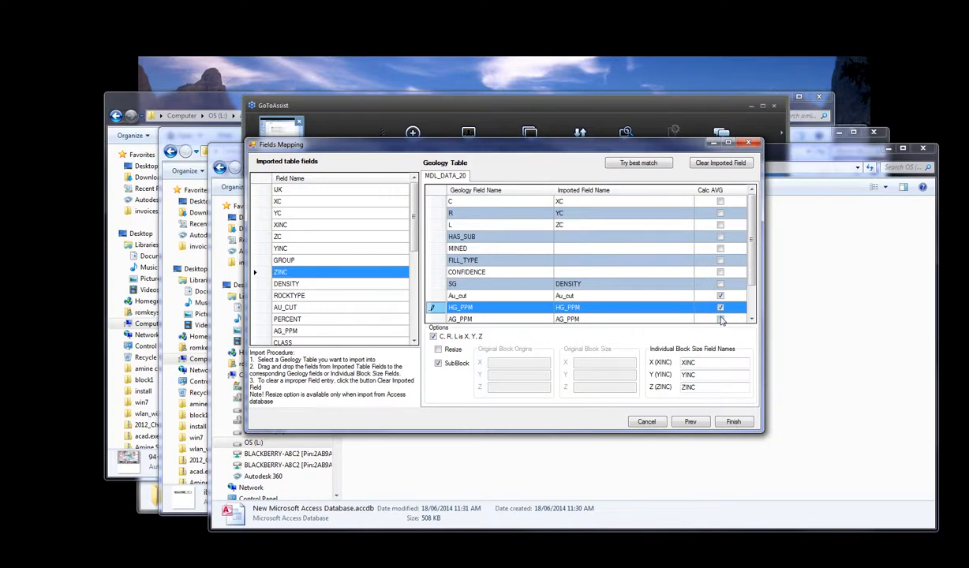
click(720, 318)
scroll(754, 308, down, 2)
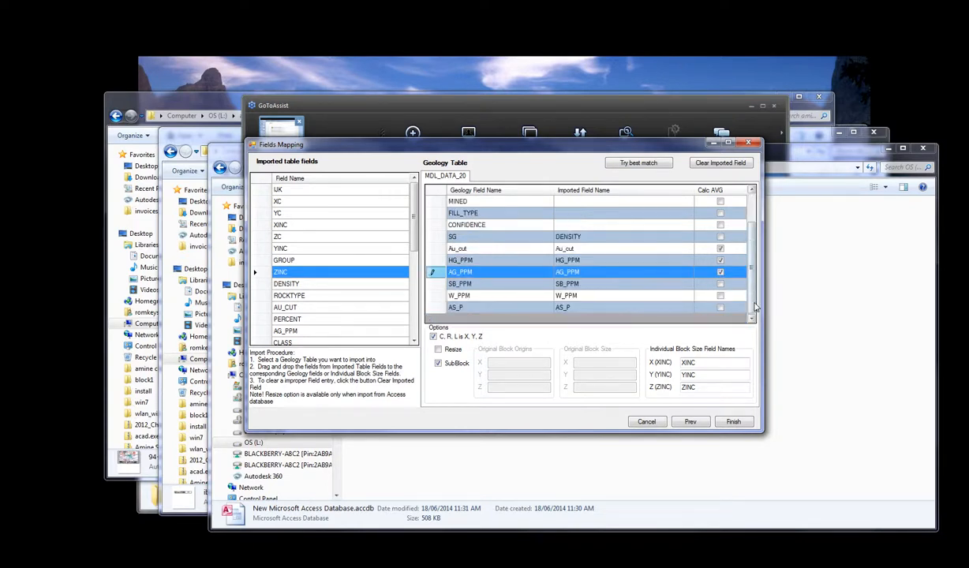
click(720, 283)
click(719, 295)
click(720, 307)
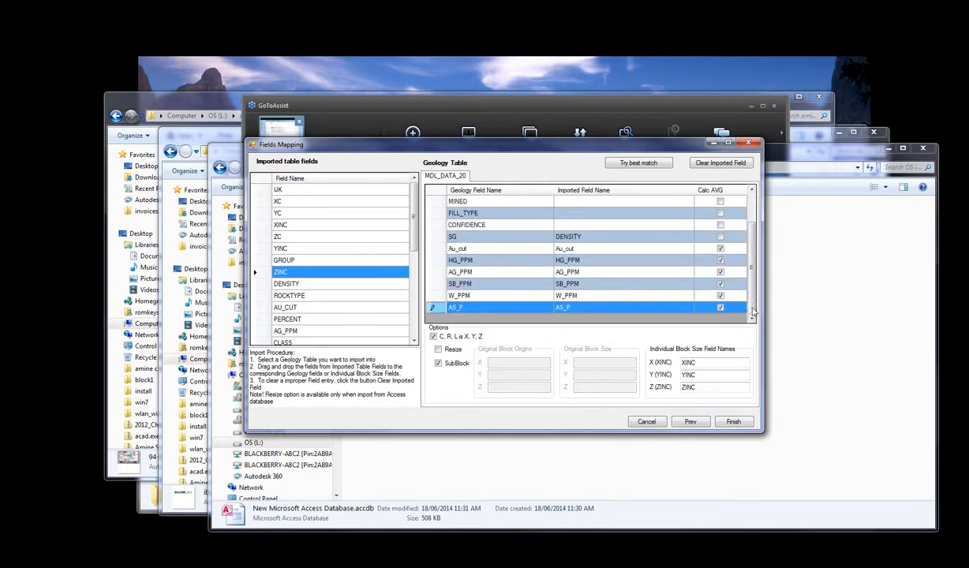
scroll(722, 298, up, 2)
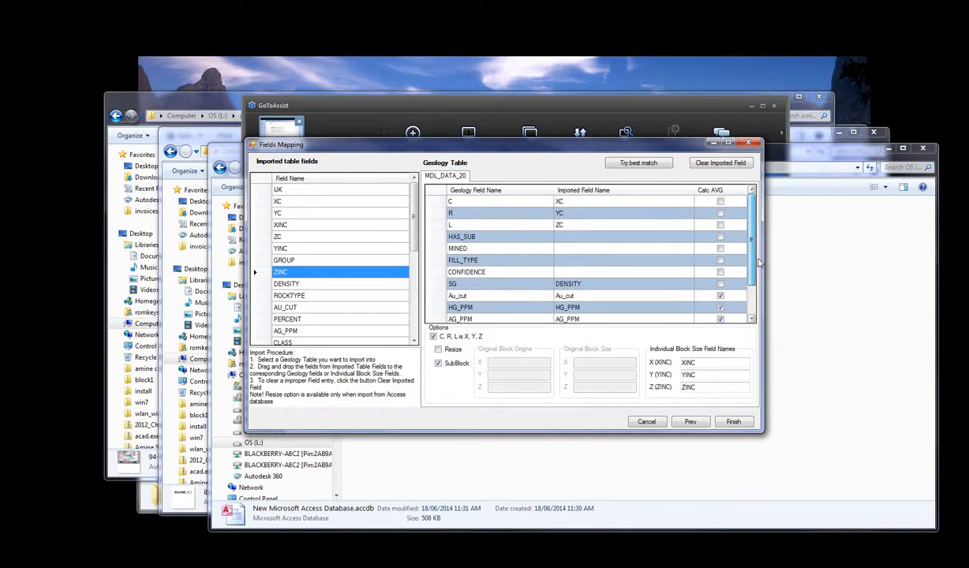
scroll(754, 284, down, 2)
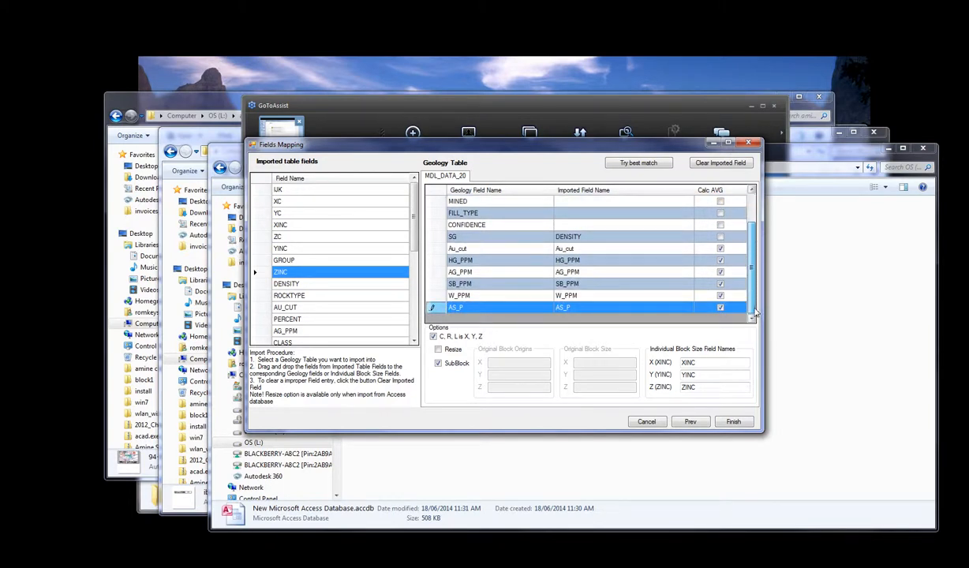
click(720, 236)
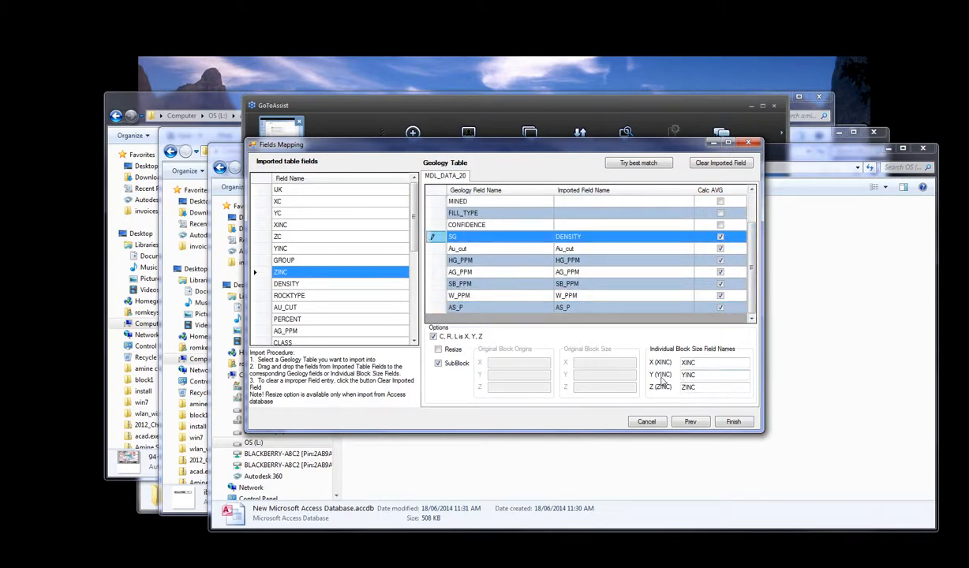
Run the block model import with the mapped fields and dismiss the completion and import result dialogs
click(735, 423)
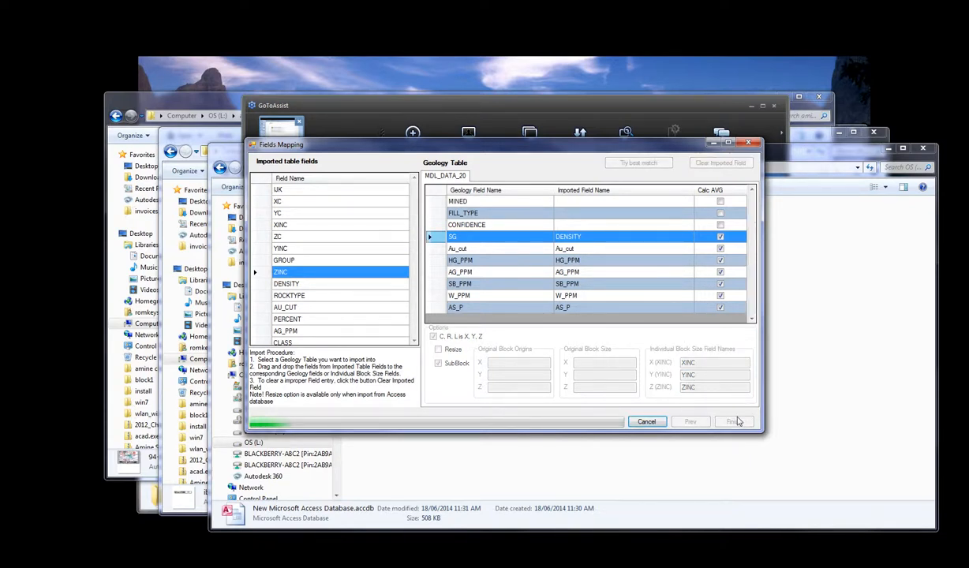
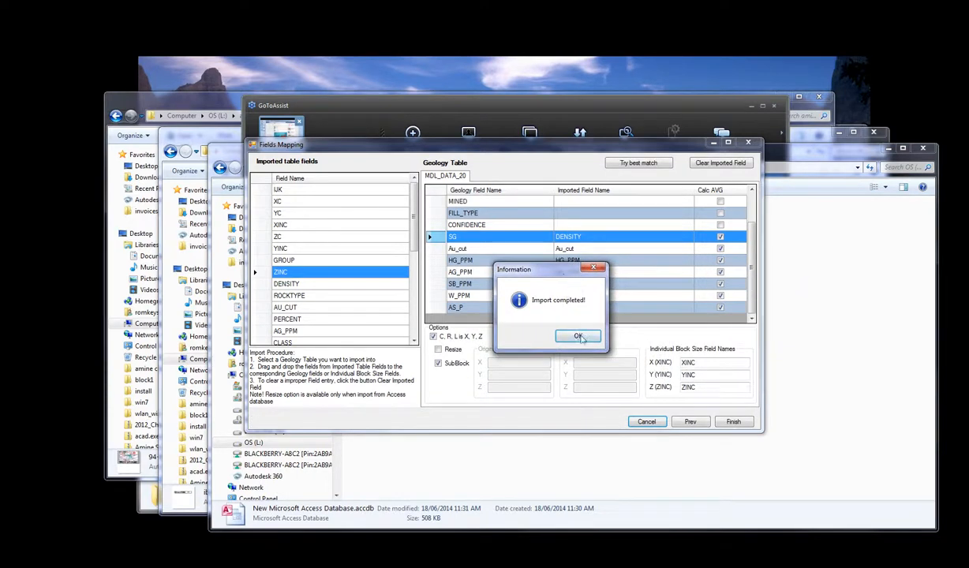
click(600, 335)
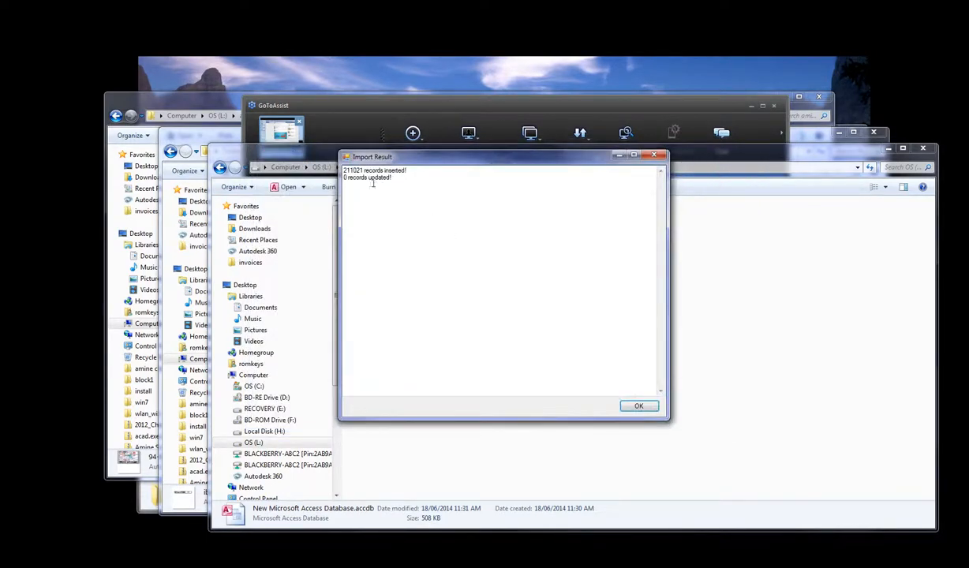
click(639, 407)
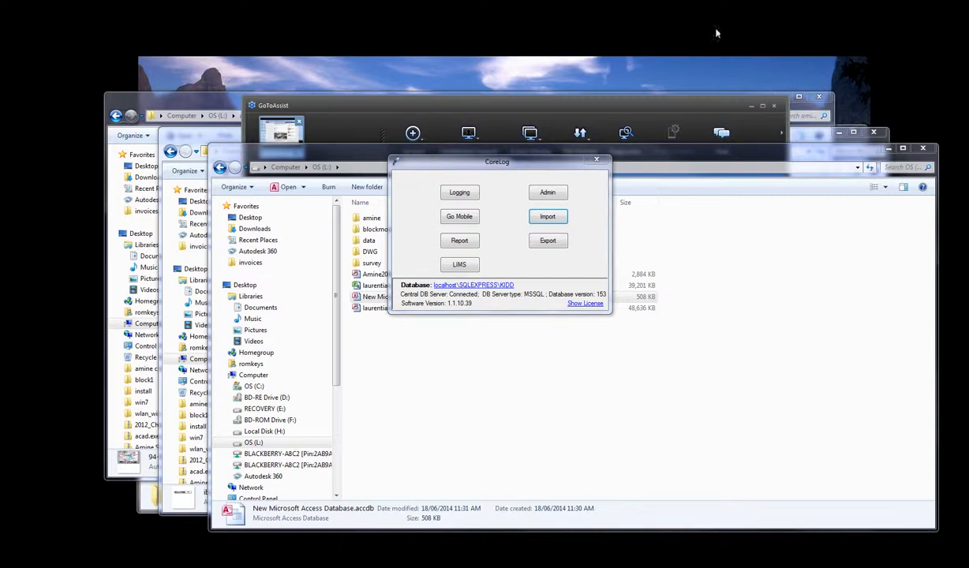
Examine the laurentian block model's header settings in the CoreLog administration module and leave them without saving changes
drag(548, 170, 580, 168)
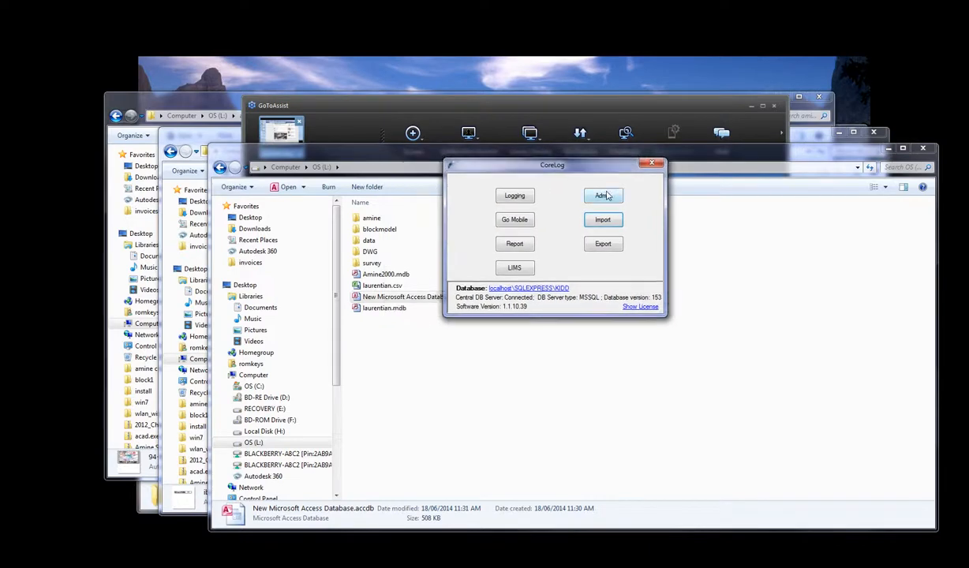
click(579, 188)
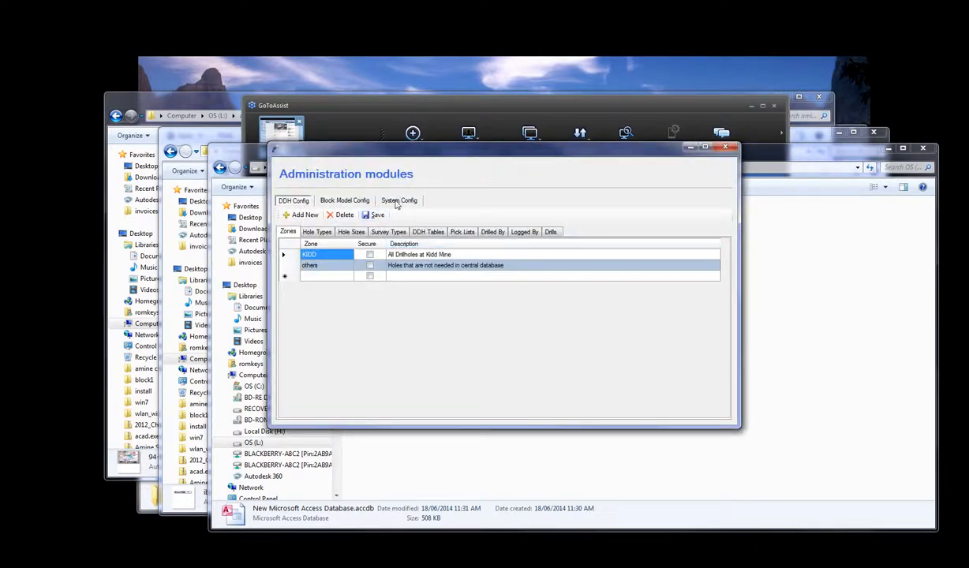
click(365, 202)
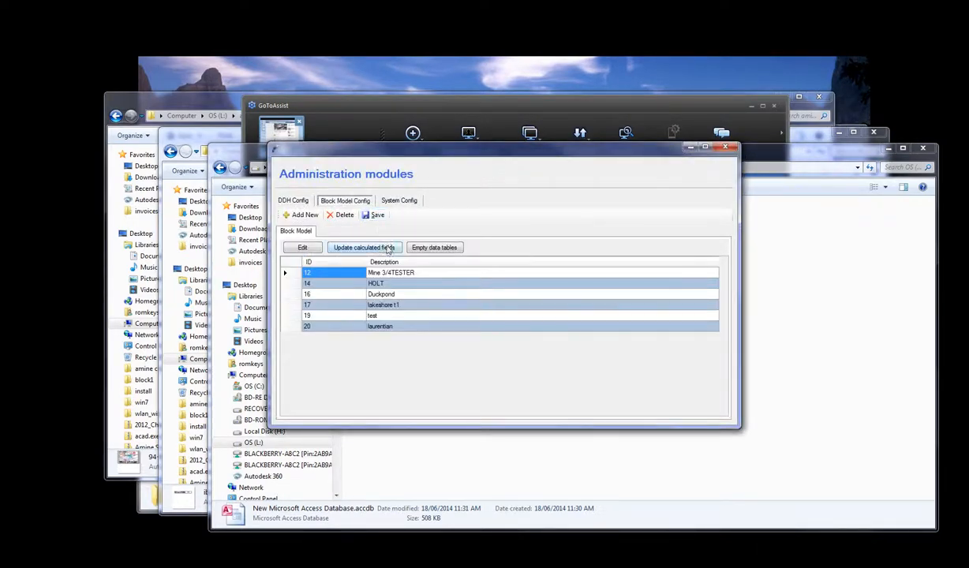
click(351, 326)
click(303, 248)
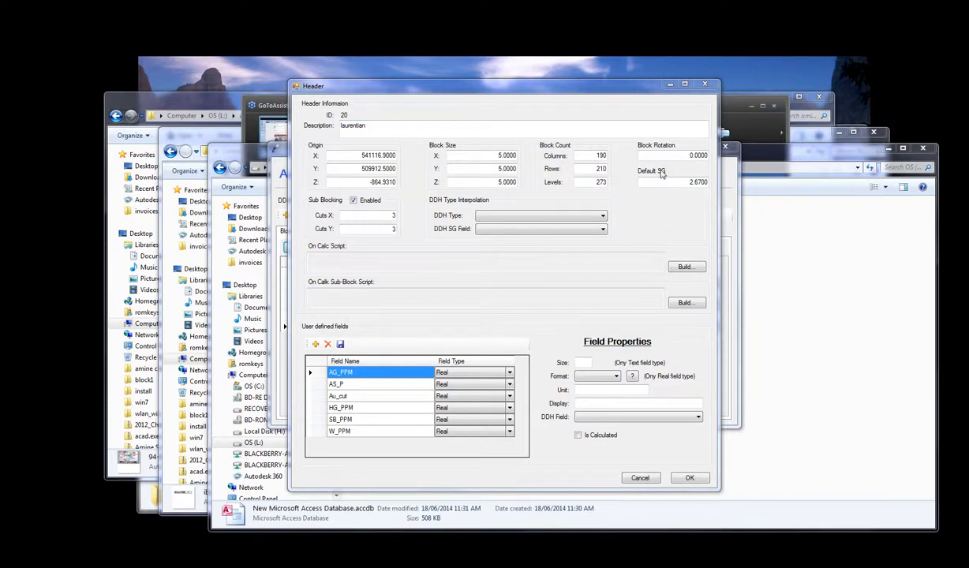
click(639, 478)
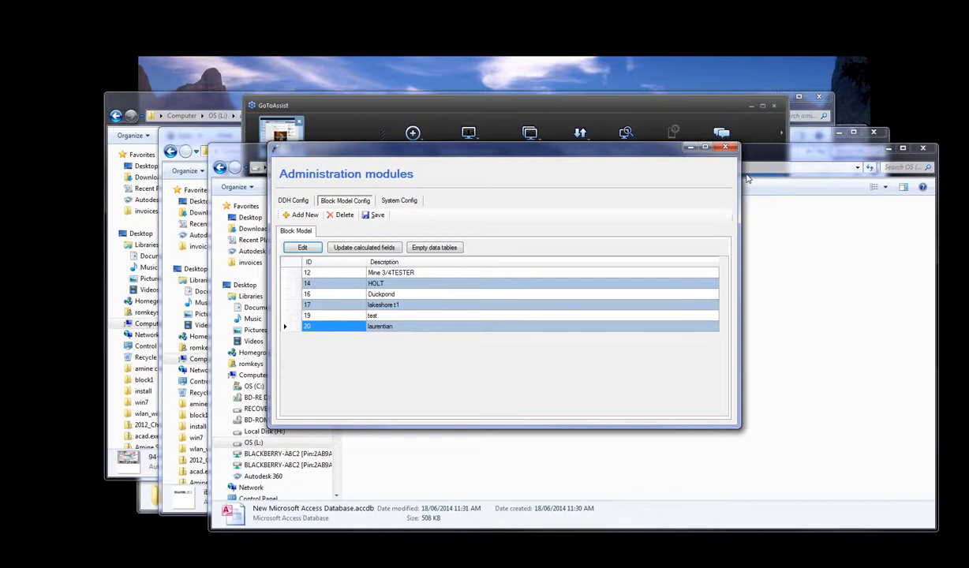
Clear away the GoToAssist, Explorer and Administration modules windows and switch to AutoCAD
click(752, 107)
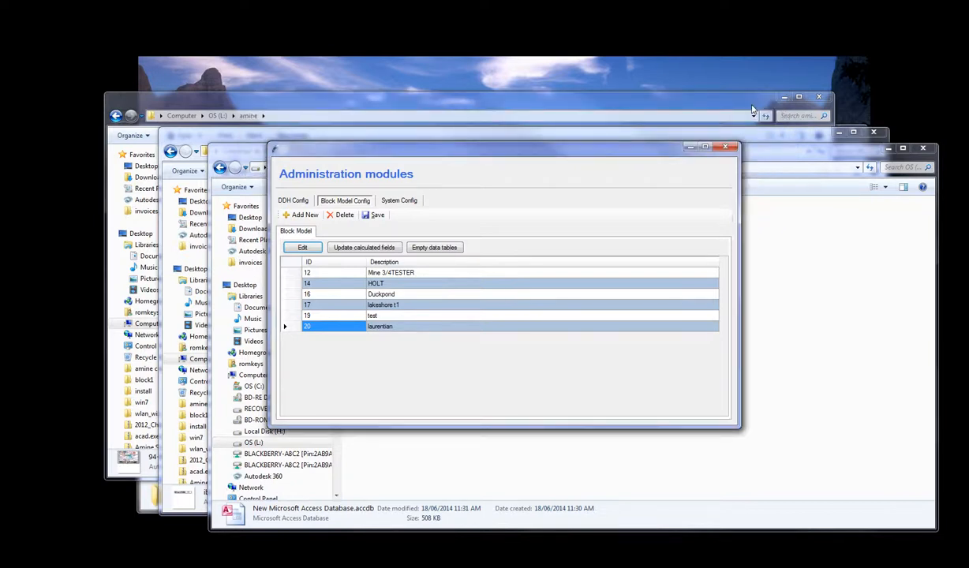
click(784, 96)
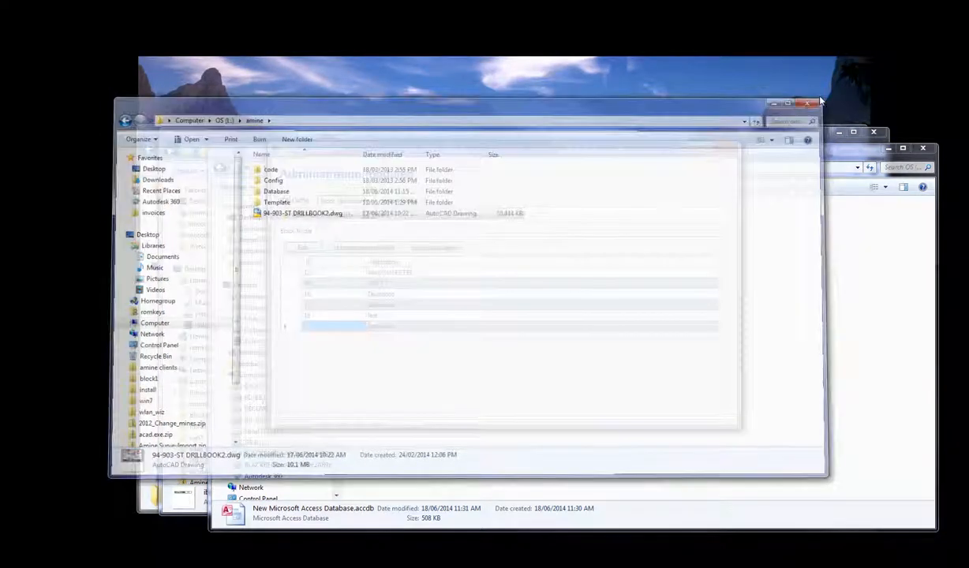
click(839, 132)
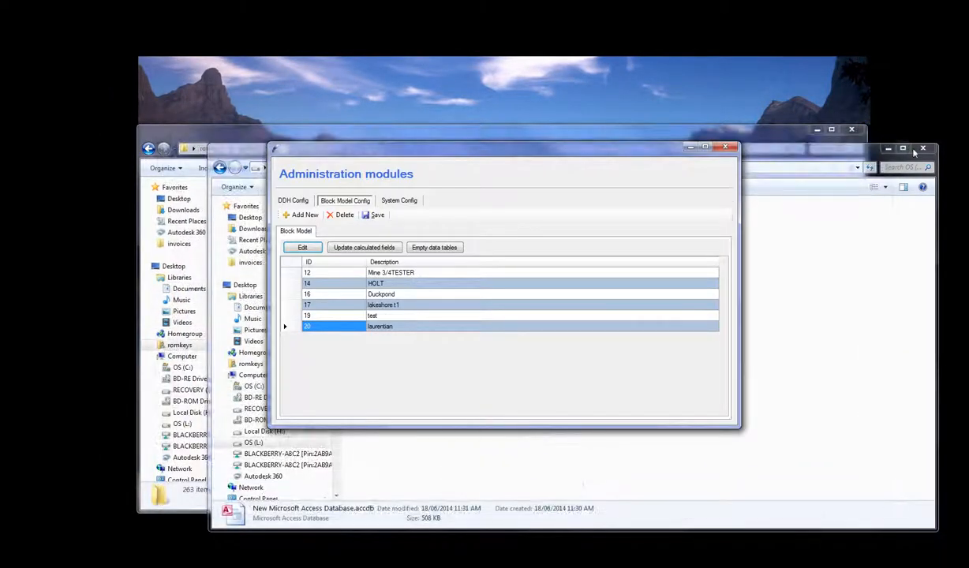
click(925, 150)
click(852, 130)
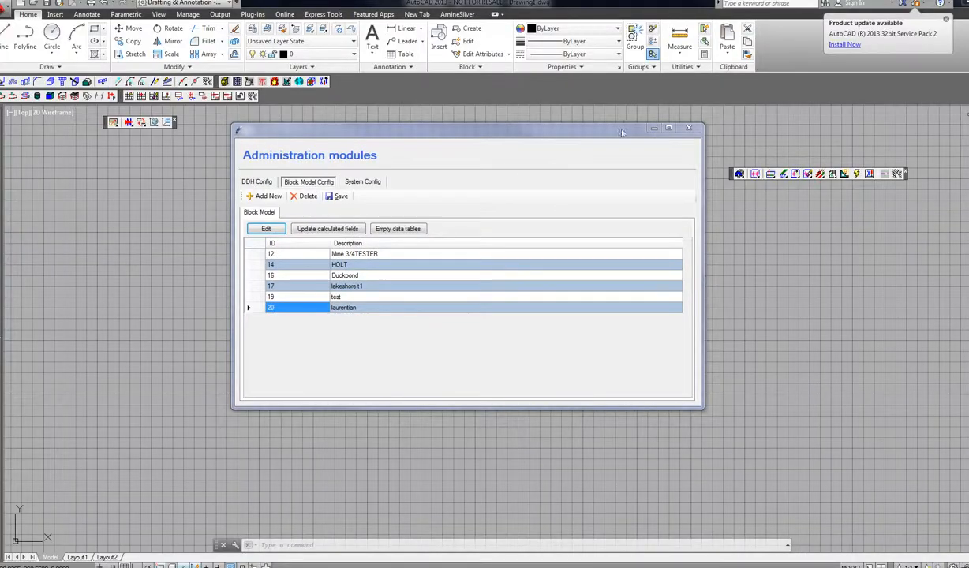
drag(622, 132, 730, 143)
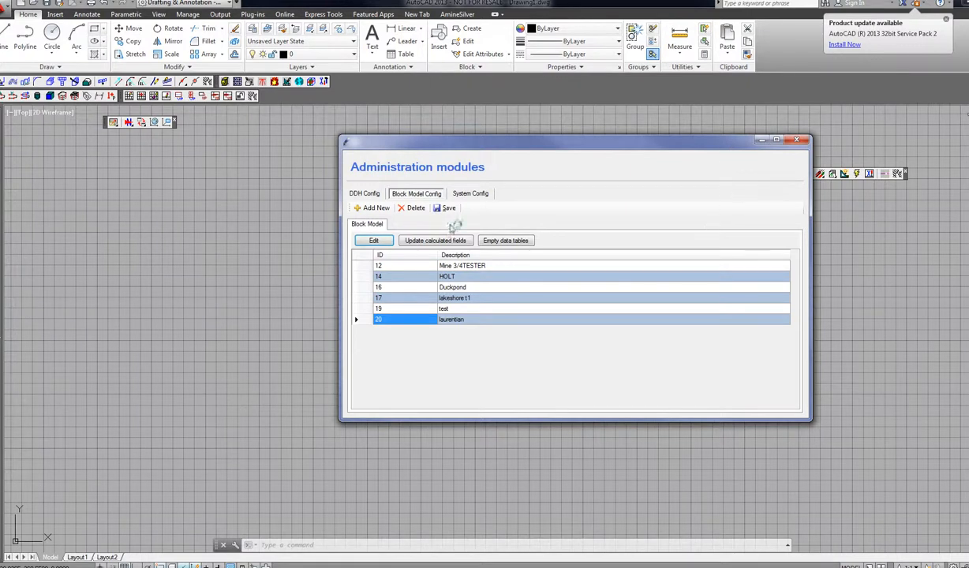
click(299, 235)
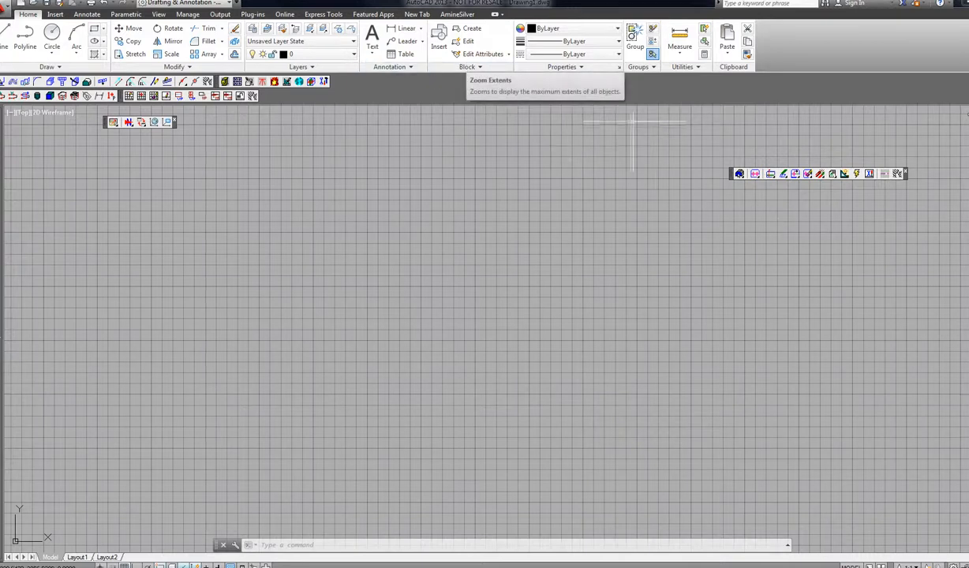
Display the Geology toolset from the AMINE group in the drawing area
right_click(726, 98)
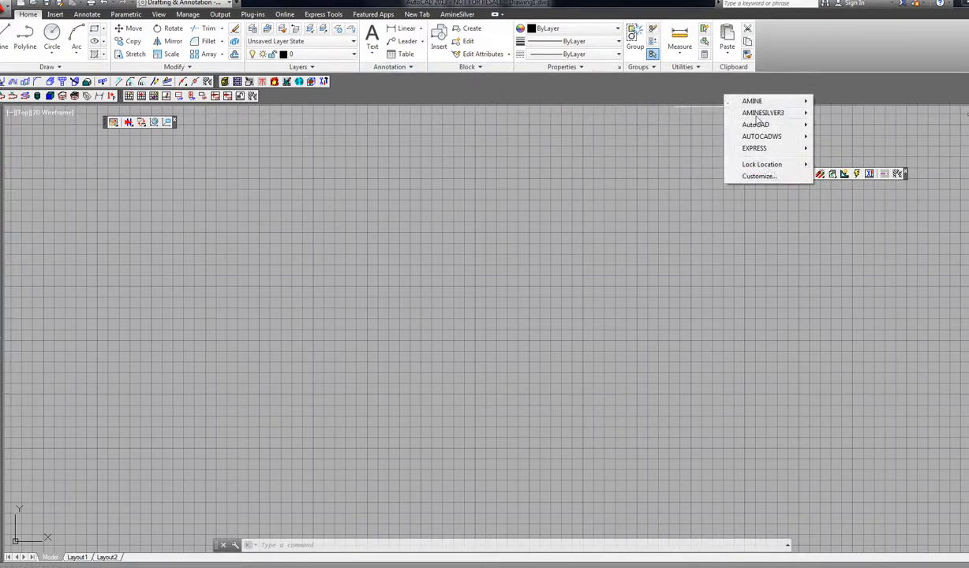
mouse_move(756, 107)
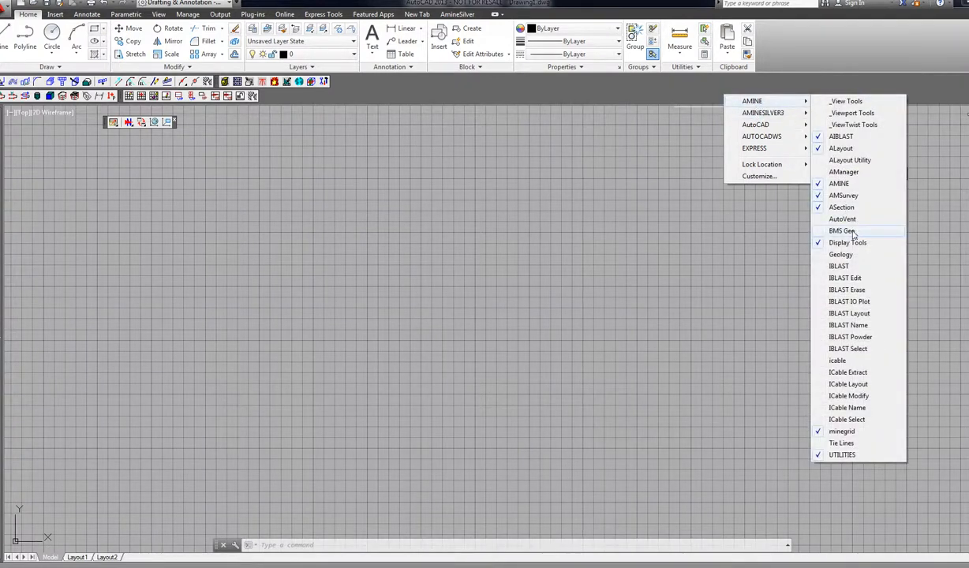
click(844, 254)
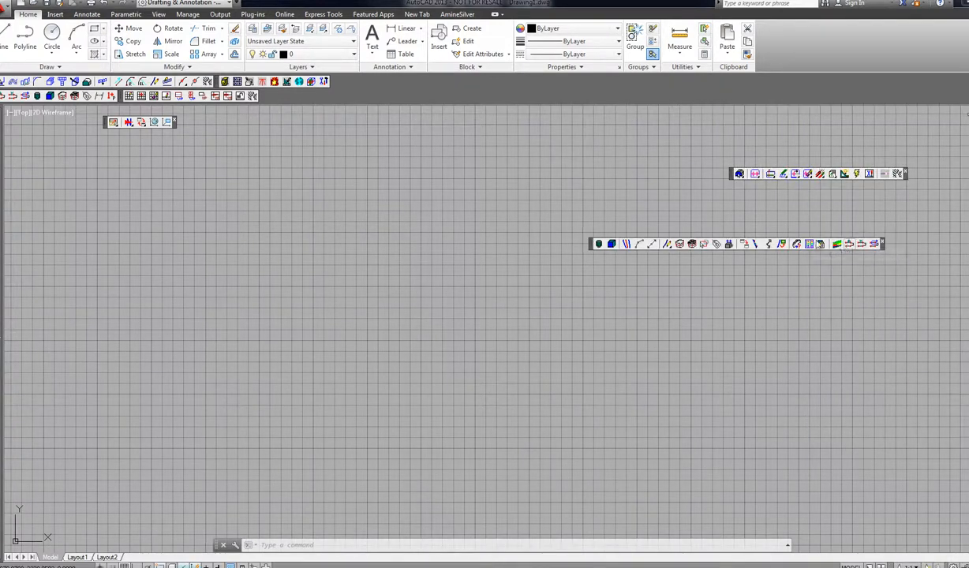
Choose laurentian as the current model in the geology toolset's Block Model Selection
click(600, 247)
click(569, 288)
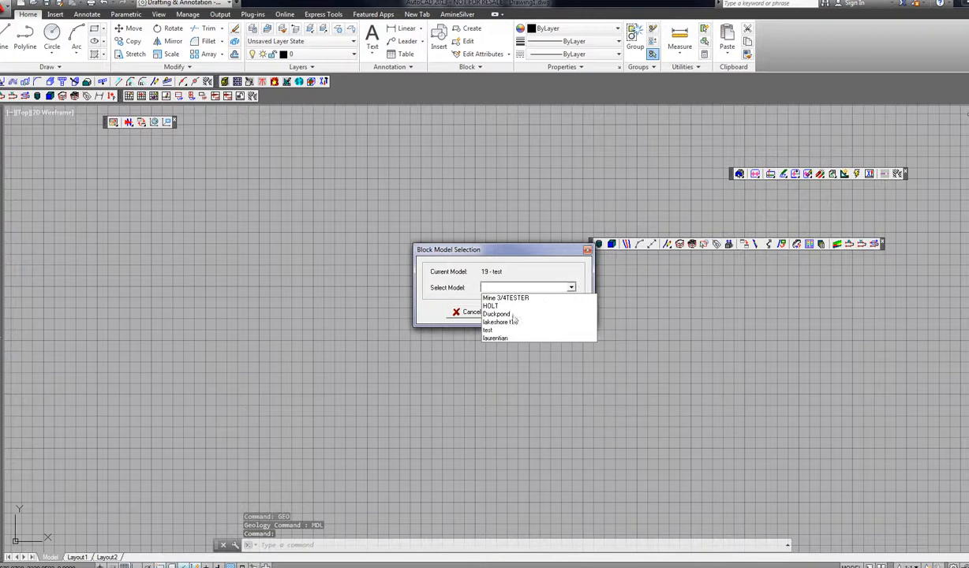
click(509, 341)
click(542, 312)
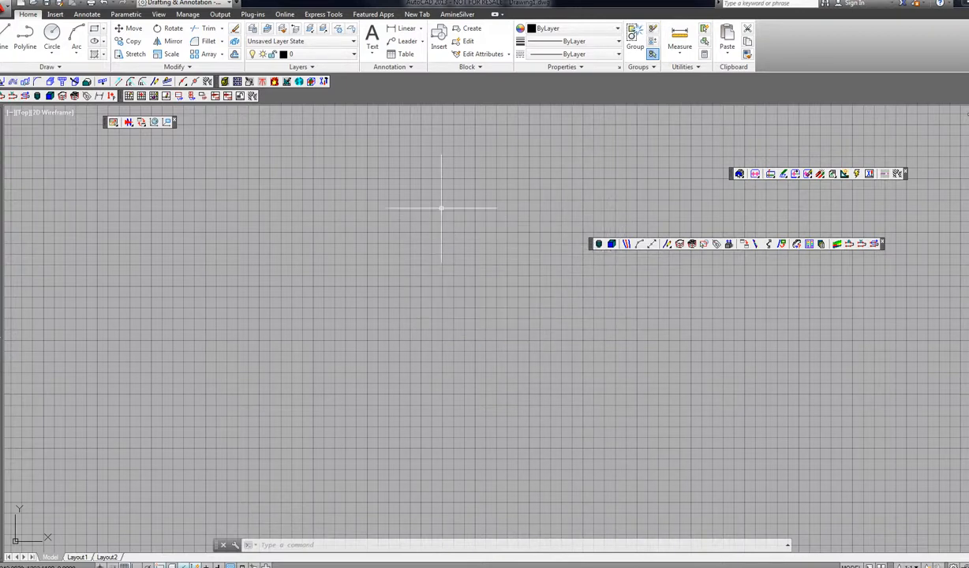
Run the GEOMDL command and set 20 - laurentian as the selected block model
text(geom)
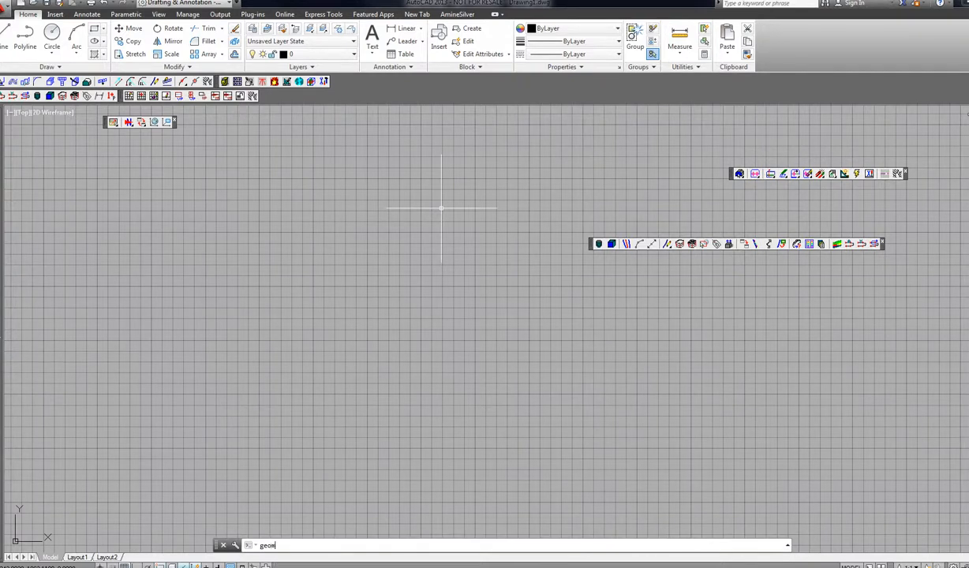
text(d1)
key(Return)
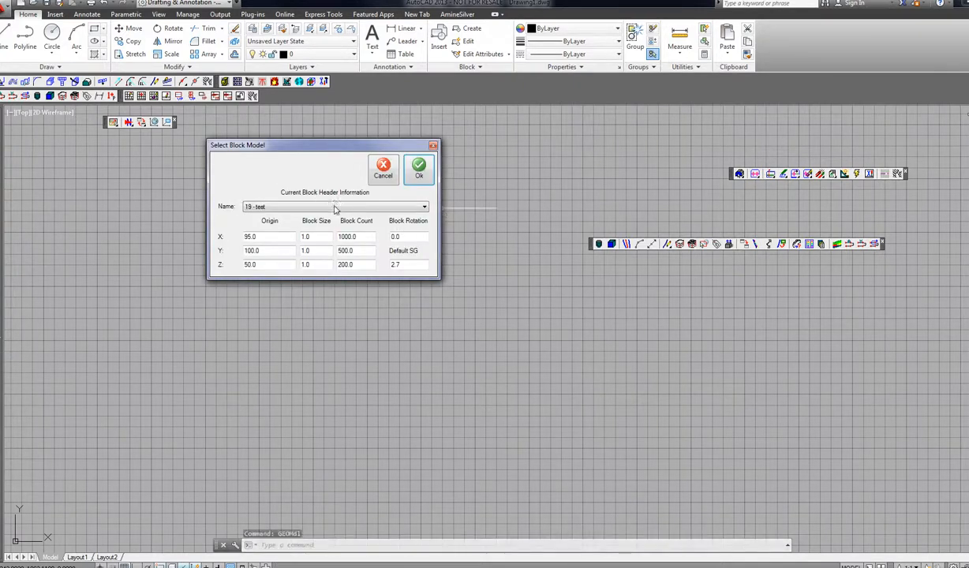
click(334, 207)
click(277, 252)
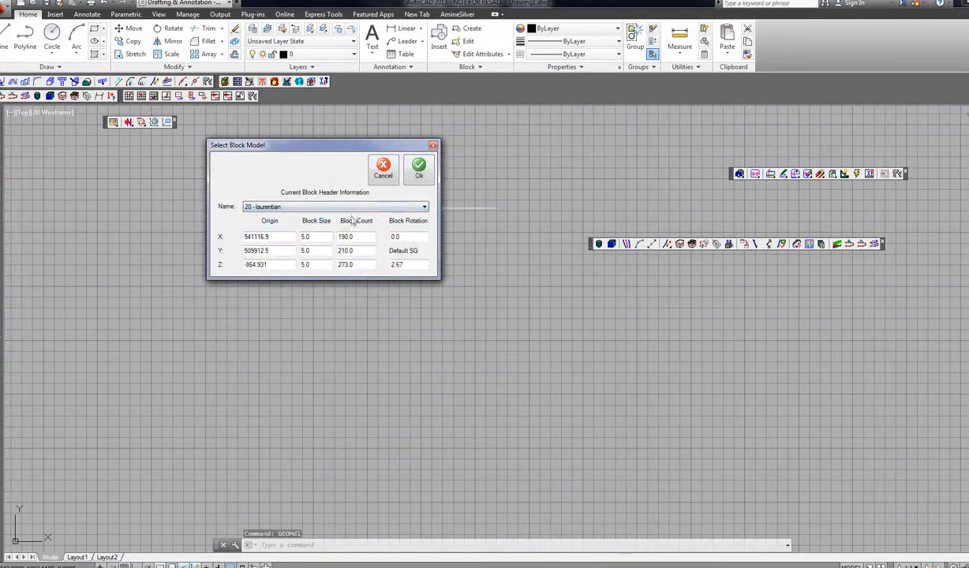
click(419, 169)
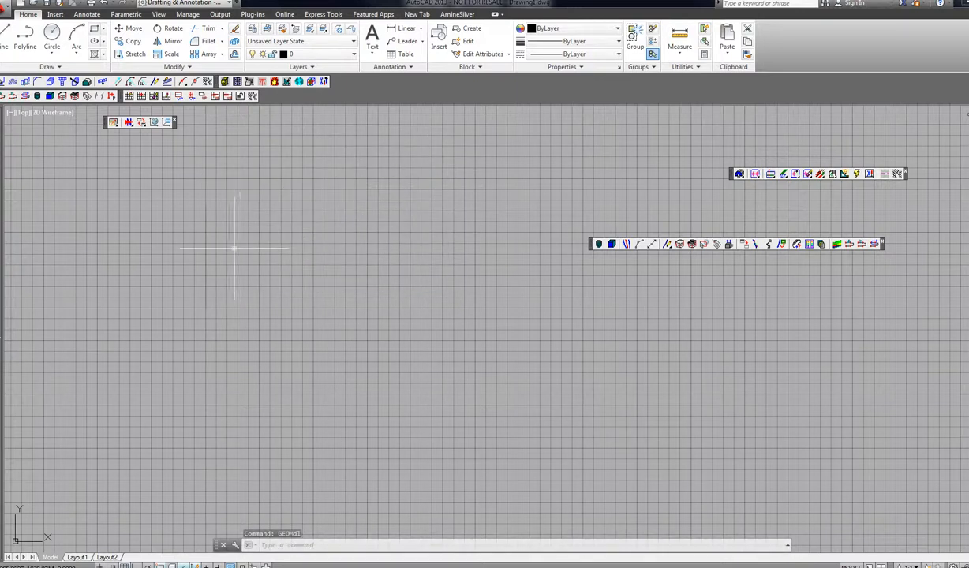
Run the geology command and set the annotation to the Cut Gold field with the Au colour profile
text(geology)
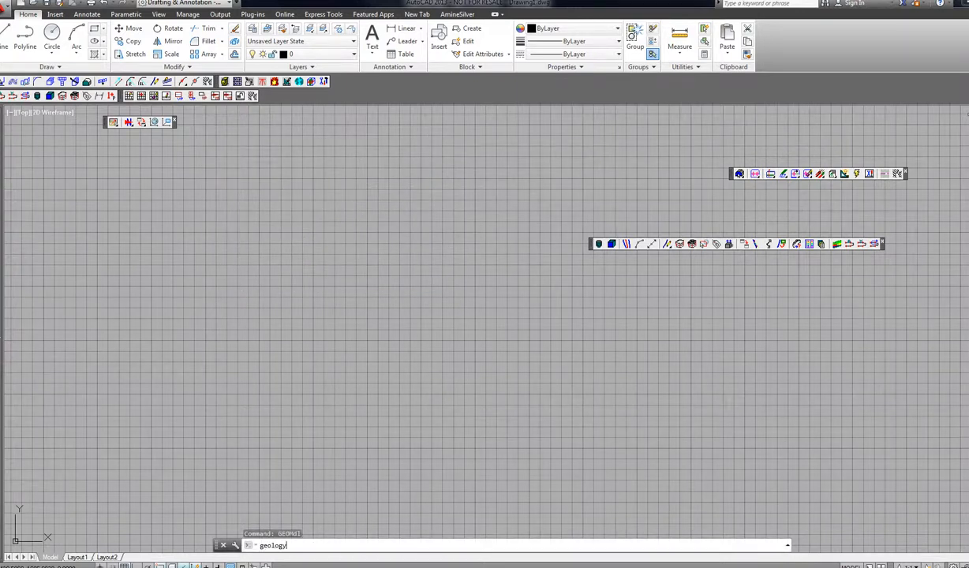
key(Return)
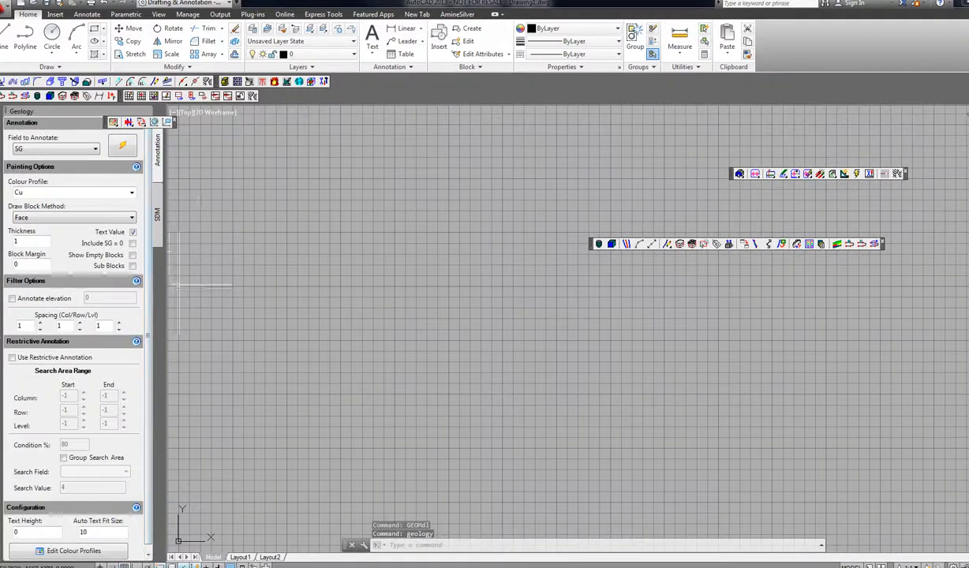
click(94, 149)
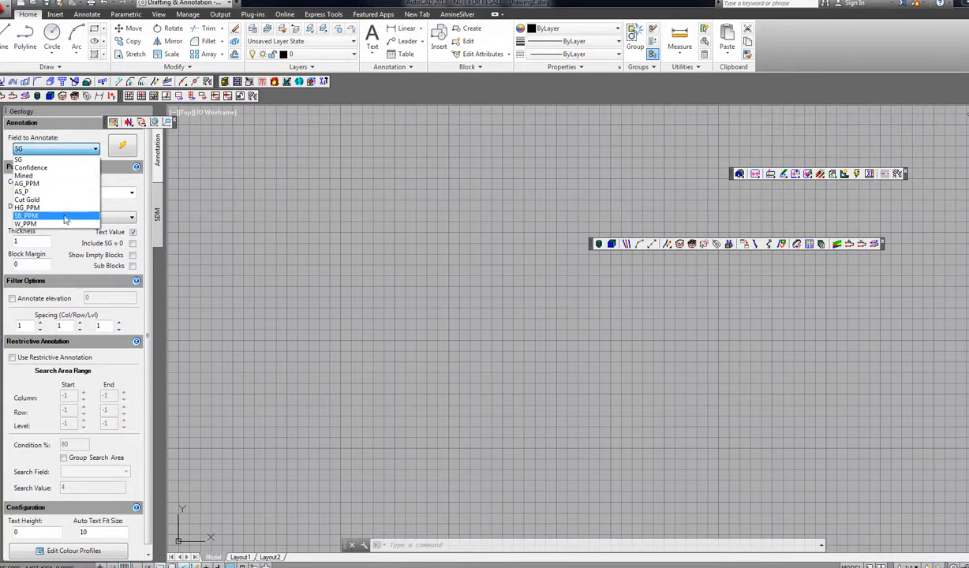
click(47, 200)
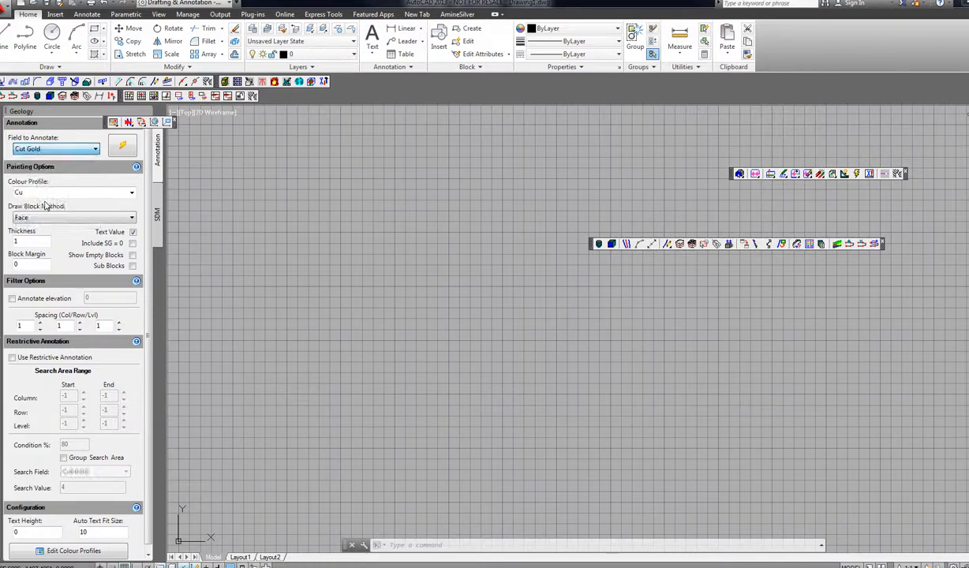
click(131, 194)
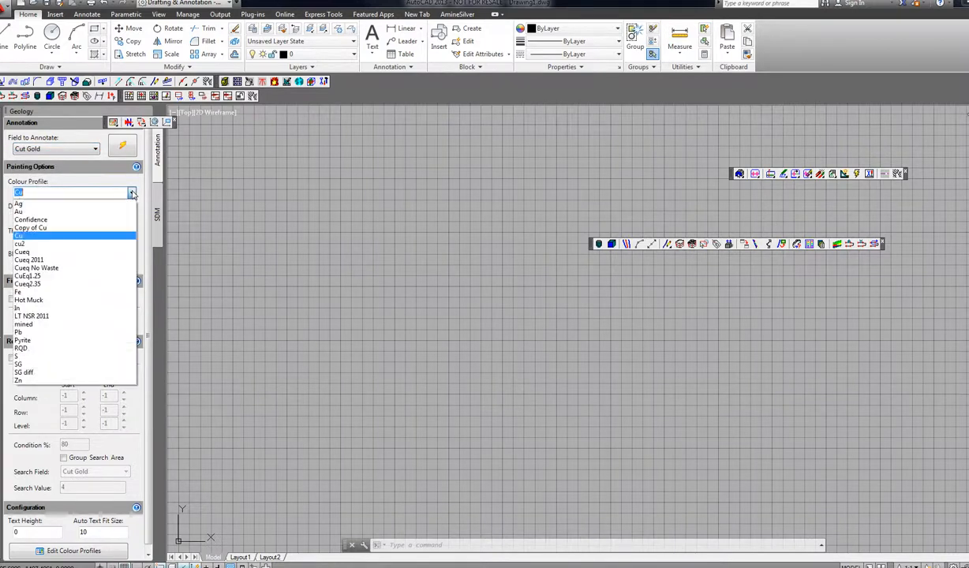
click(41, 211)
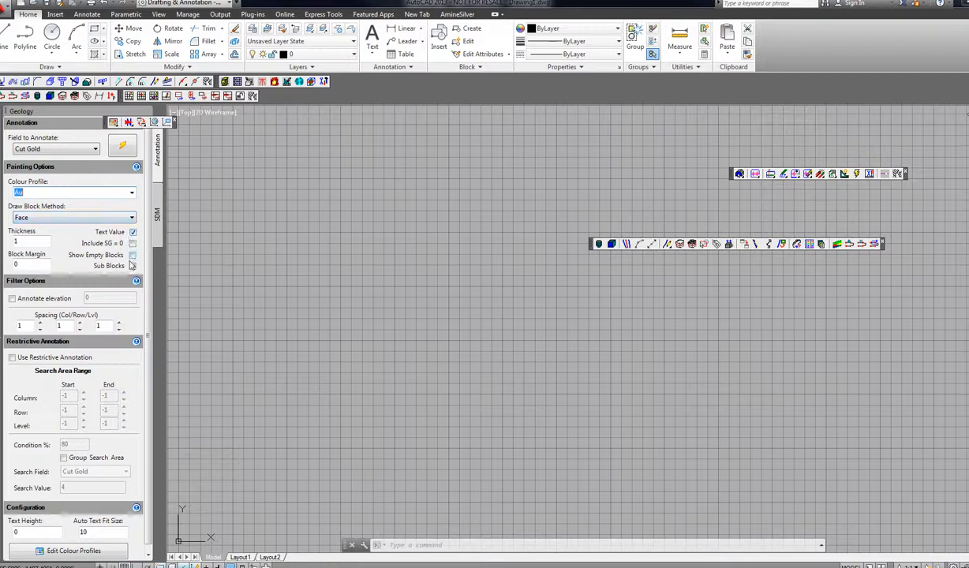
Restrict the annotation to elevation -400 and draw the Cut Gold blocks in the drawing
click(14, 301)
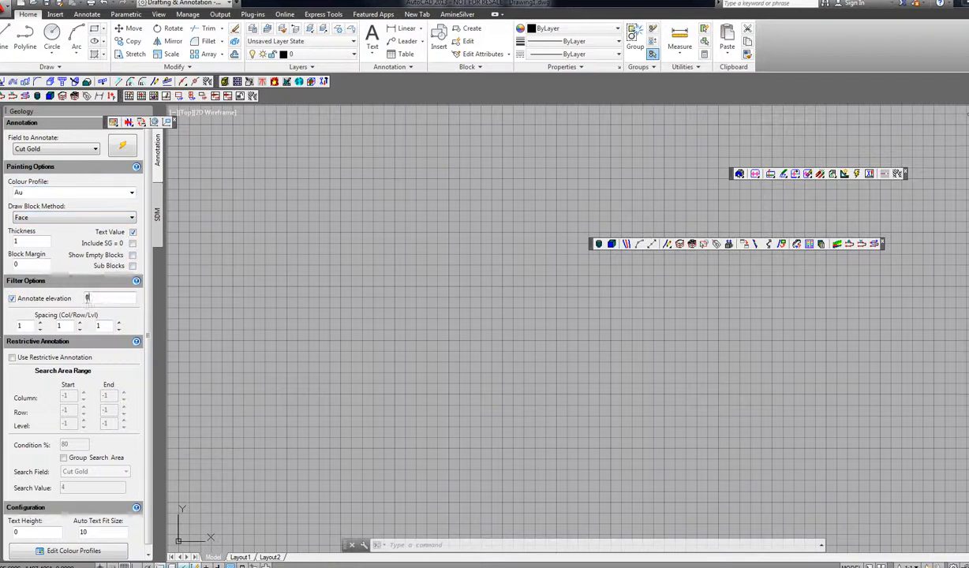
text(-400)
click(126, 150)
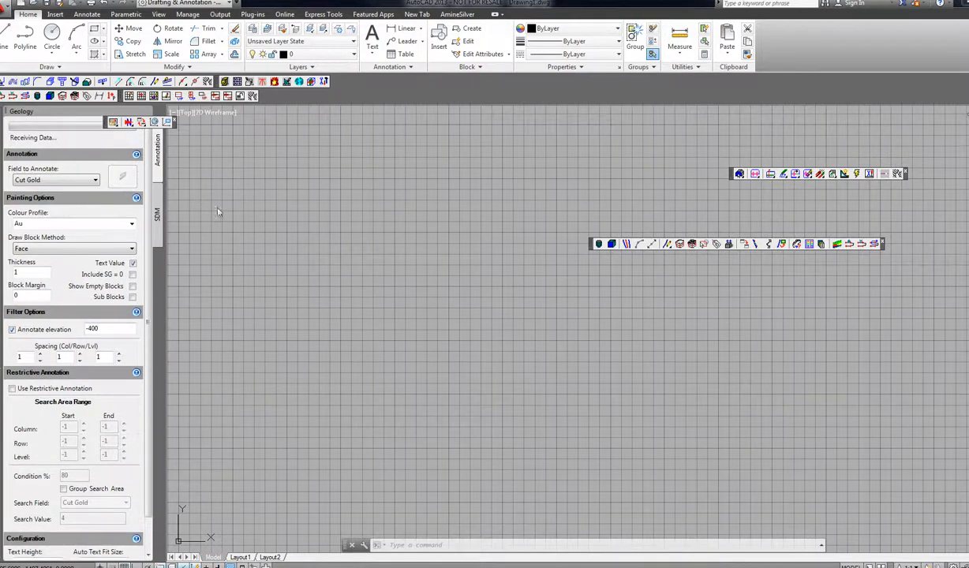
click(320, 281)
click(344, 295)
middle_click(346, 299)
middle_click(346, 299)
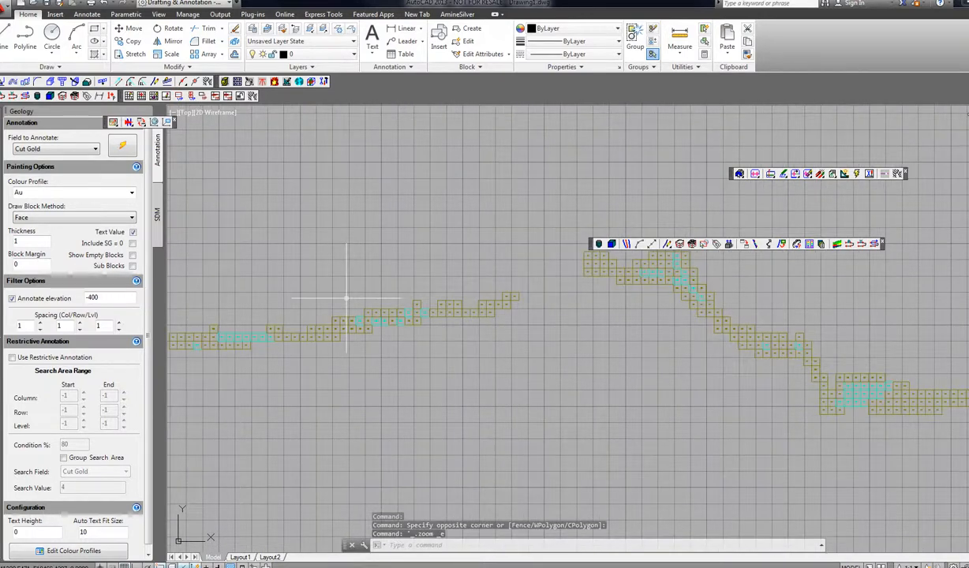
Examine the colours and grade labels of the Cut Gold blocks along both ore zones in plan view
scroll(585, 325, down, 1)
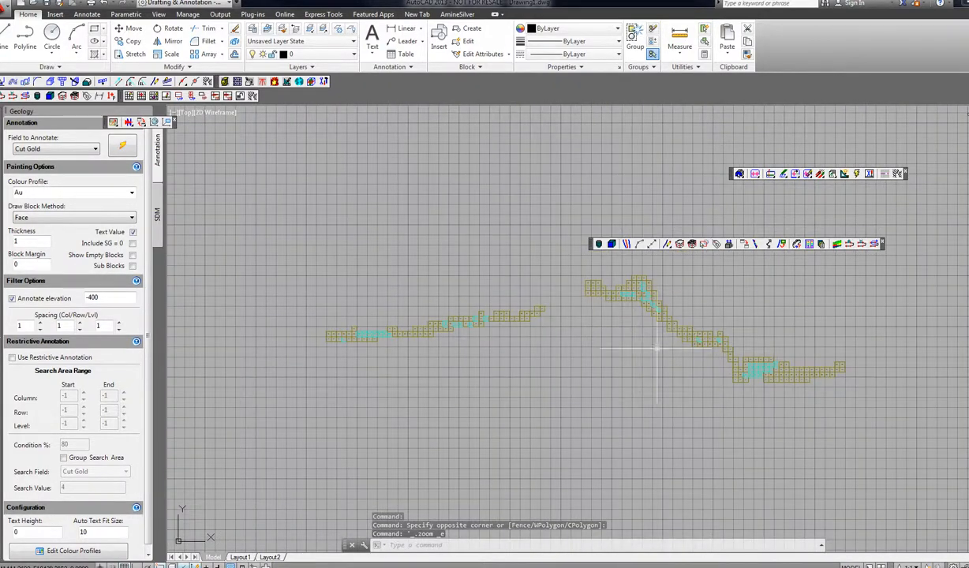
scroll(657, 348, up, 3)
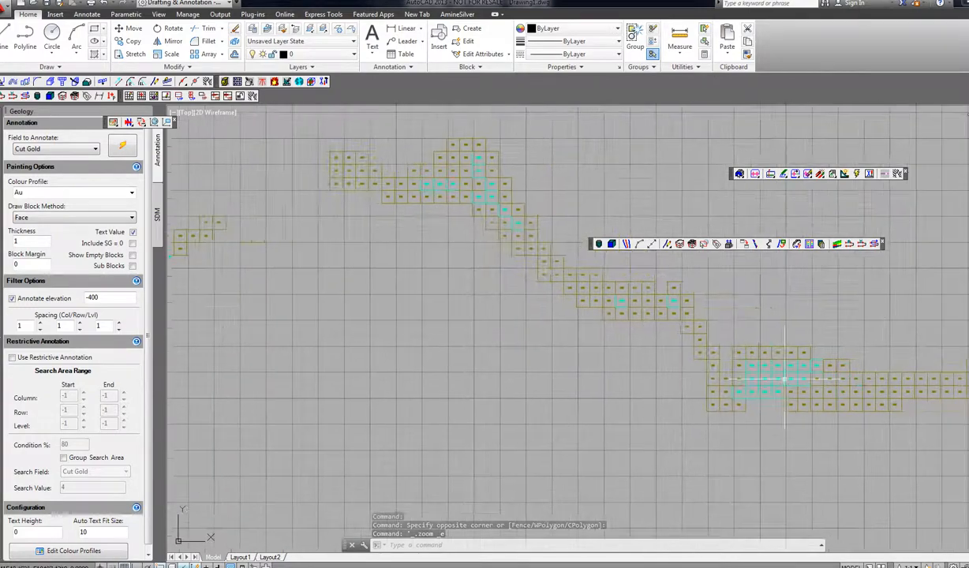
scroll(785, 382, up, 3)
scroll(781, 385, down, 3)
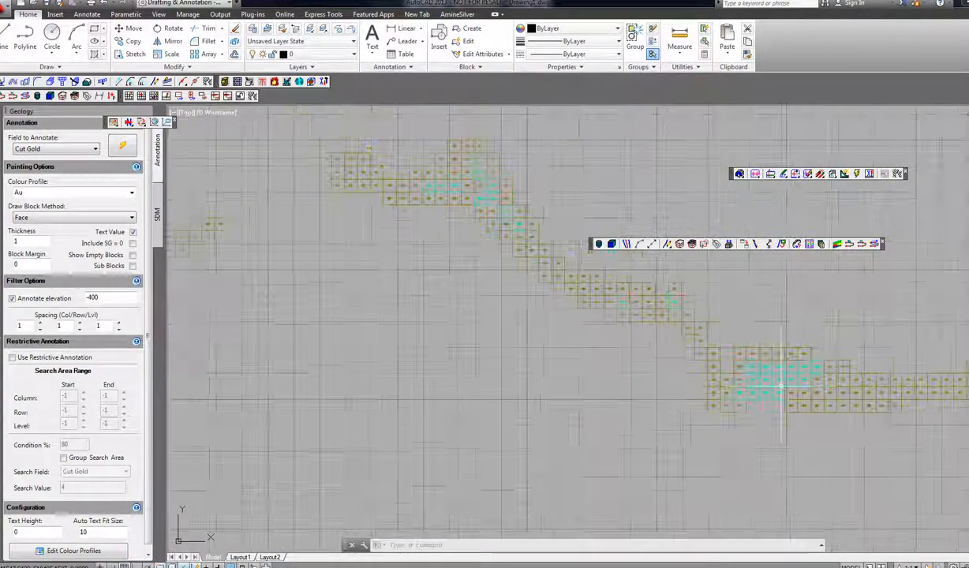
drag(700, 361, 844, 392)
drag(525, 333, 714, 337)
mouse_move(435, 358)
mouse_down()
mouse_move(532, 347)
mouse_move(461, 335)
mouse_up()
scroll(461, 335, up, 3)
scroll(459, 335, down, 3)
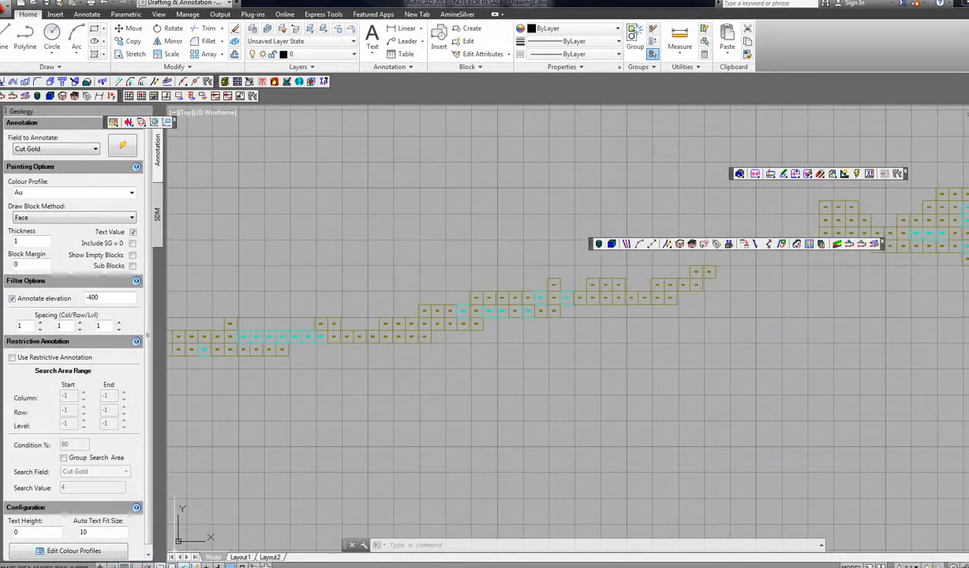
Turn off the drawing grid and inspect the block outlines and grade labels from an oblique 3D angle
key(F7)
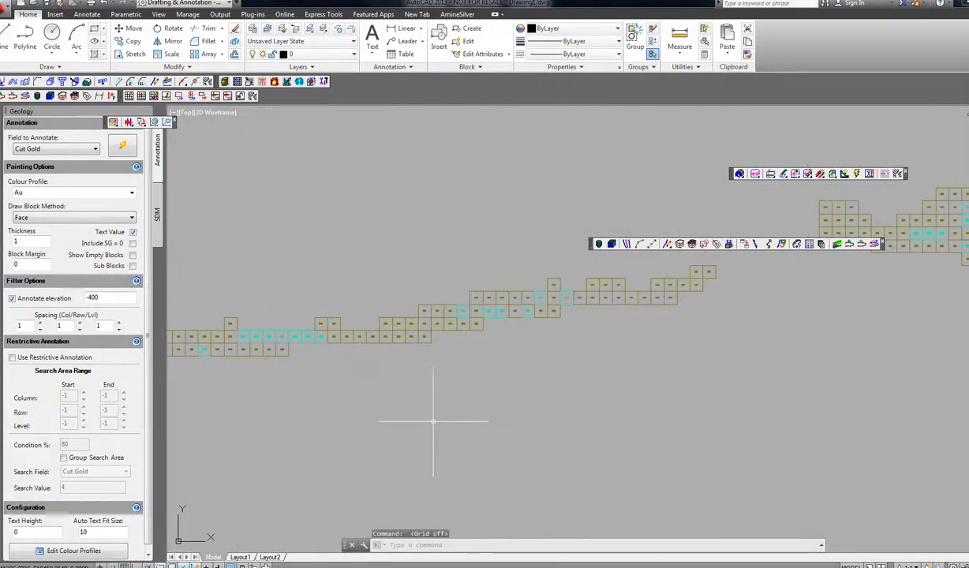
drag(439, 406, 453, 272)
scroll(457, 289, up, 5)
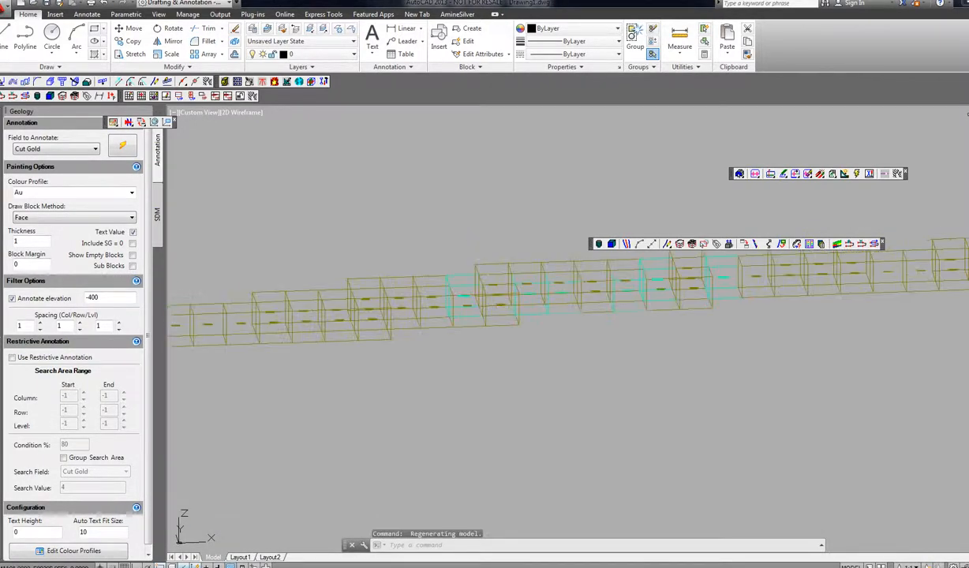
drag(478, 290, 166, 306)
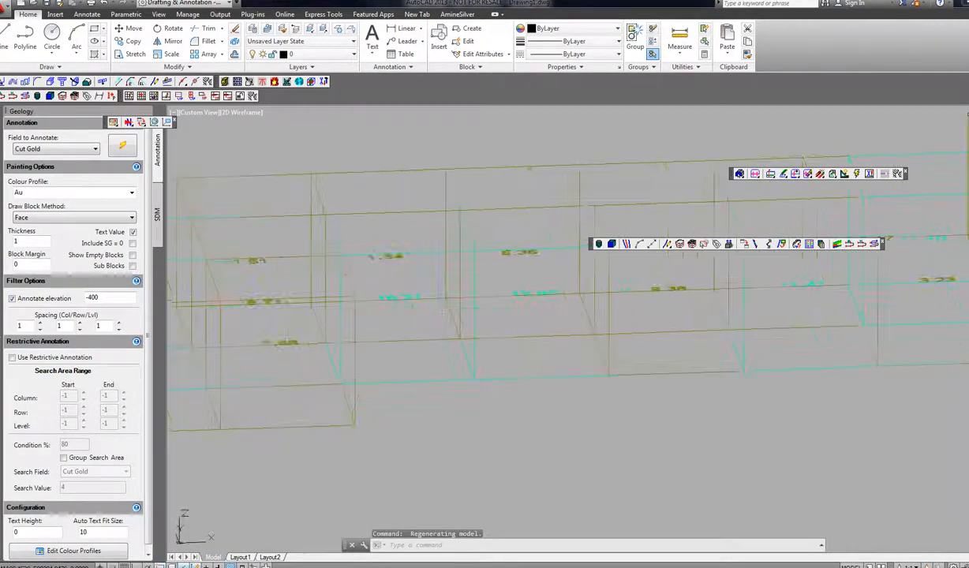
drag(536, 313, 263, 322)
drag(599, 339, 391, 344)
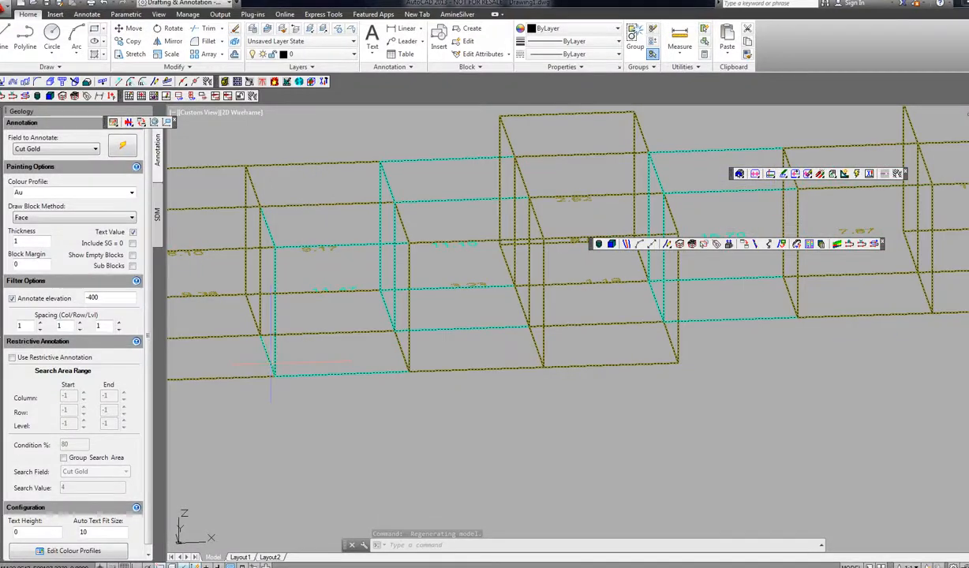
Show the annotated blocks in the Realistic visual style
click(249, 118)
click(267, 171)
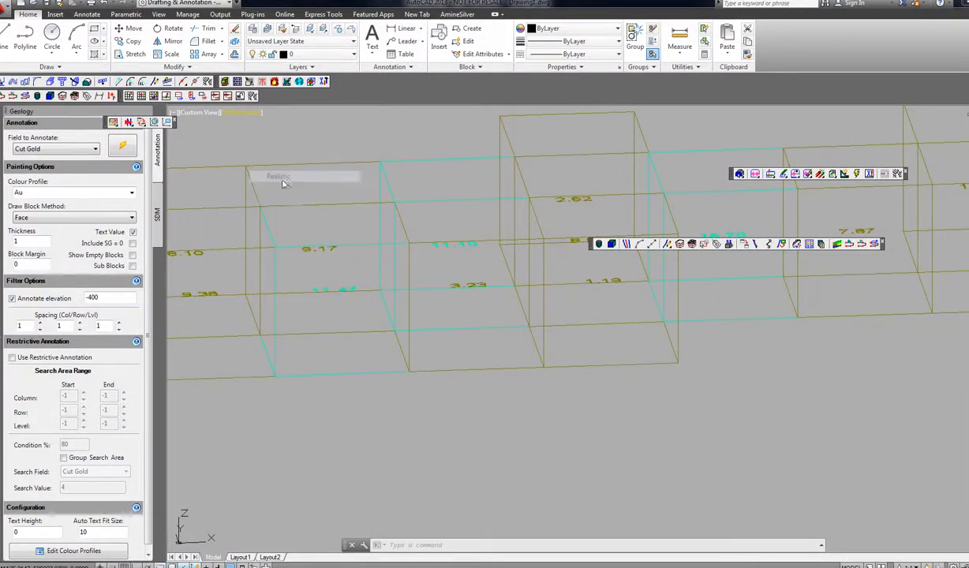
scroll(517, 319, down, 5)
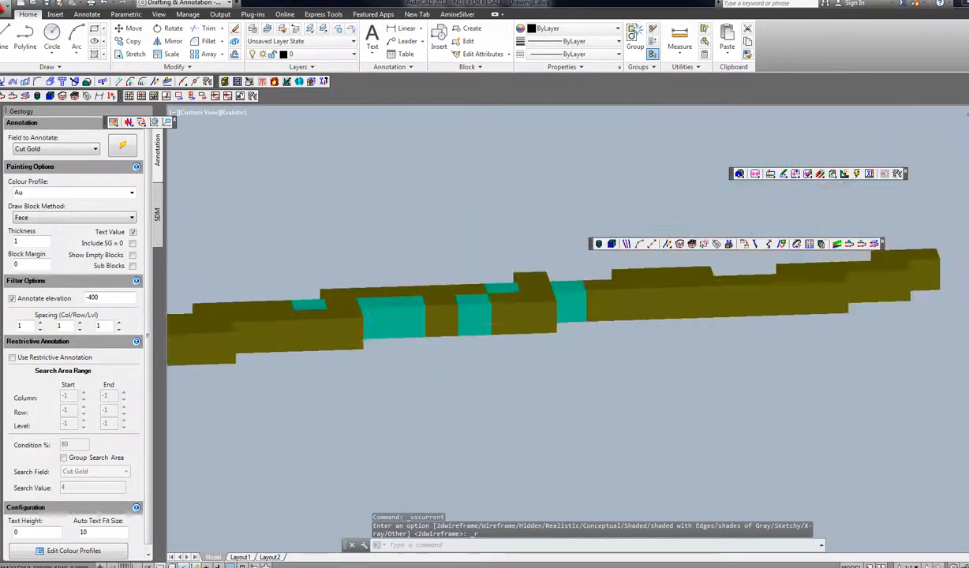
drag(518, 323, 622, 308)
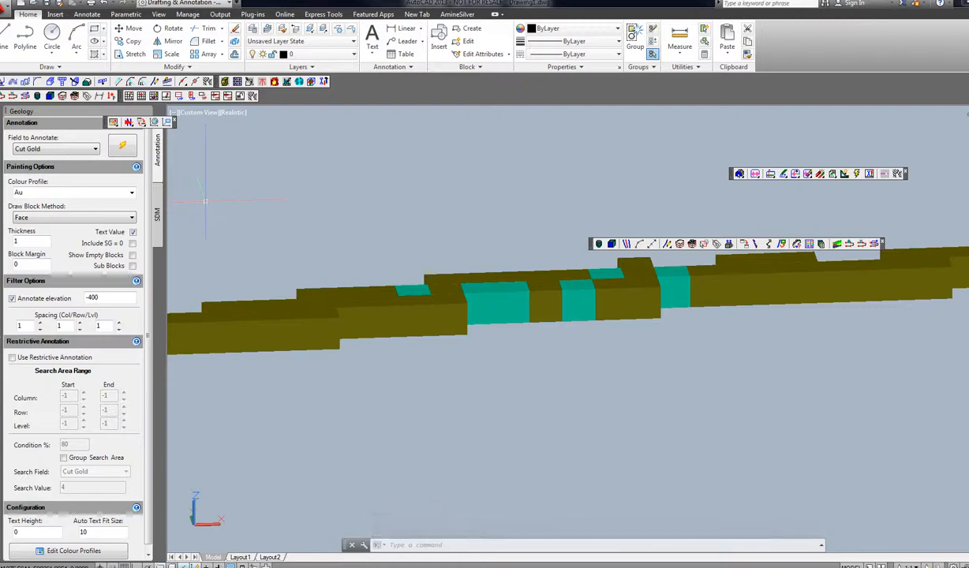
Set the transparency of layer 0 to 50 in the layer properties and check the shaded blocks
text(la)
key(Return)
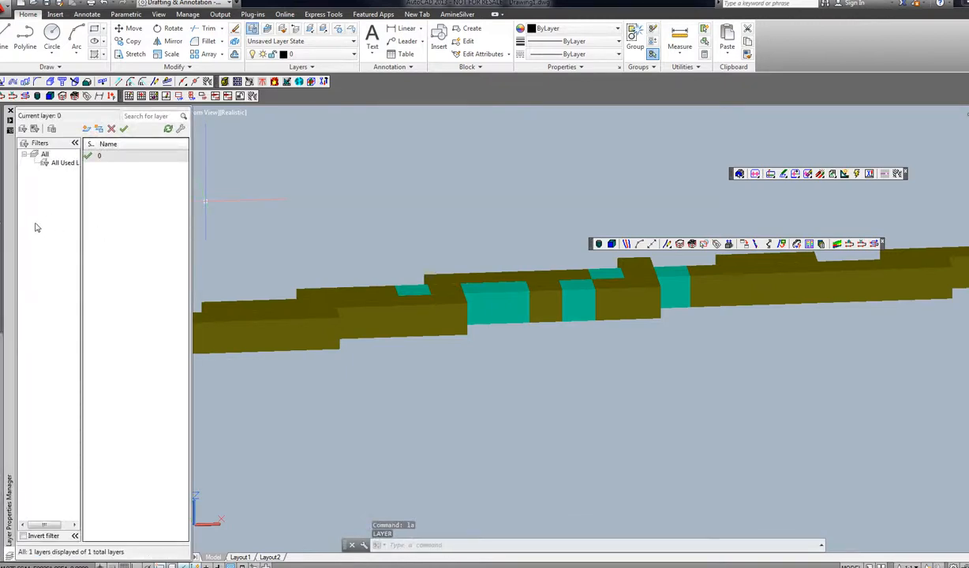
click(118, 156)
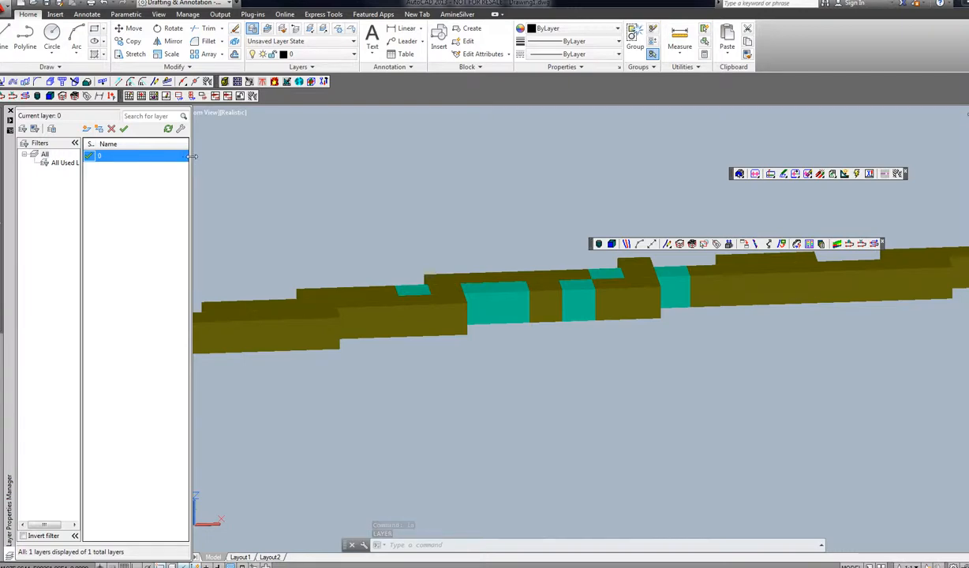
drag(193, 156, 450, 160)
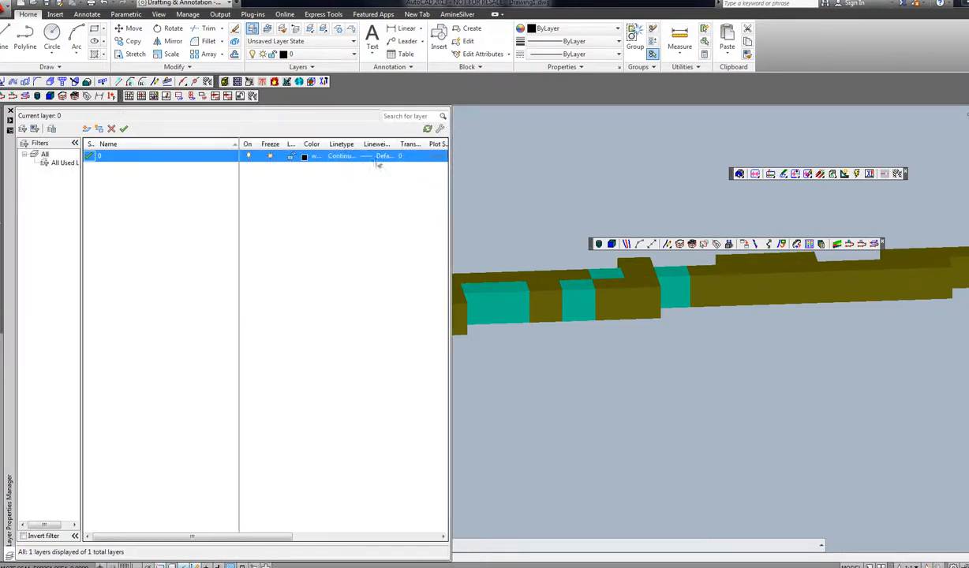
click(401, 158)
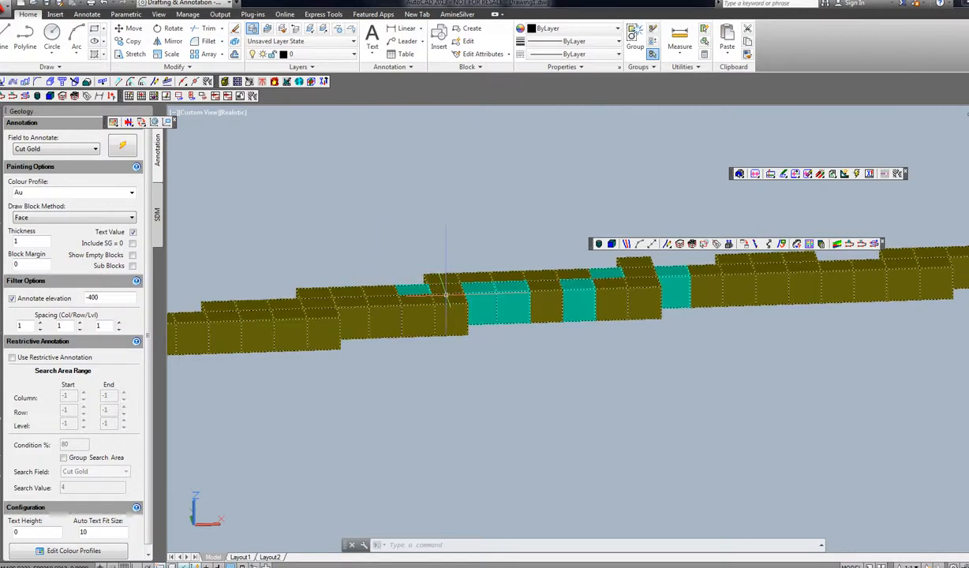
scroll(389, 278, up, 5)
scroll(359, 247, up, 3)
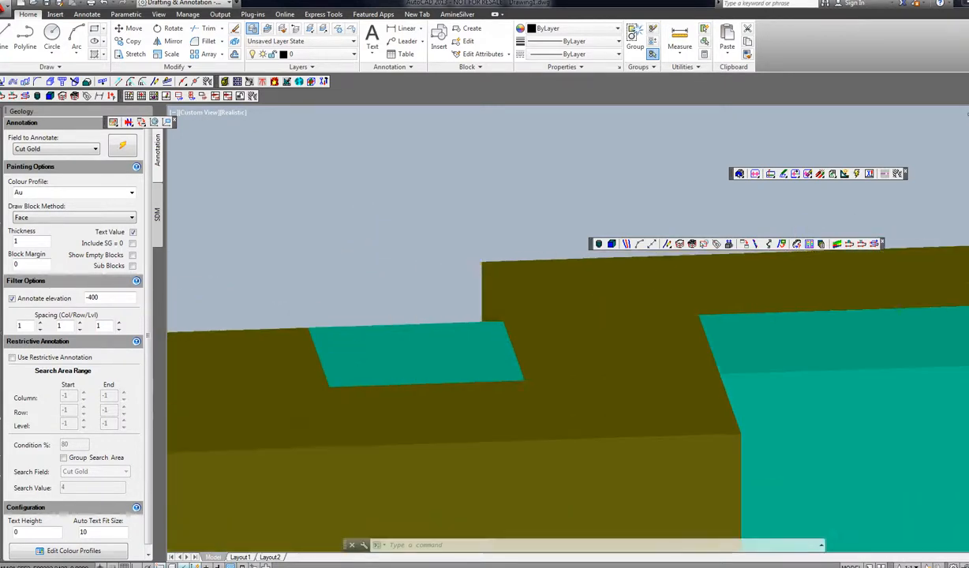
scroll(359, 247, down, 2)
mouse_move(2, 431)
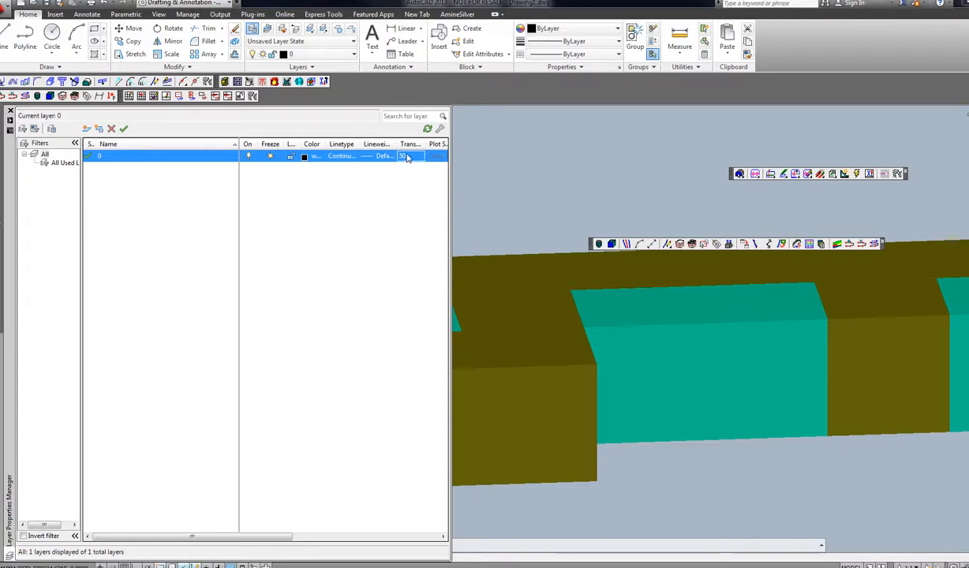
click(408, 158)
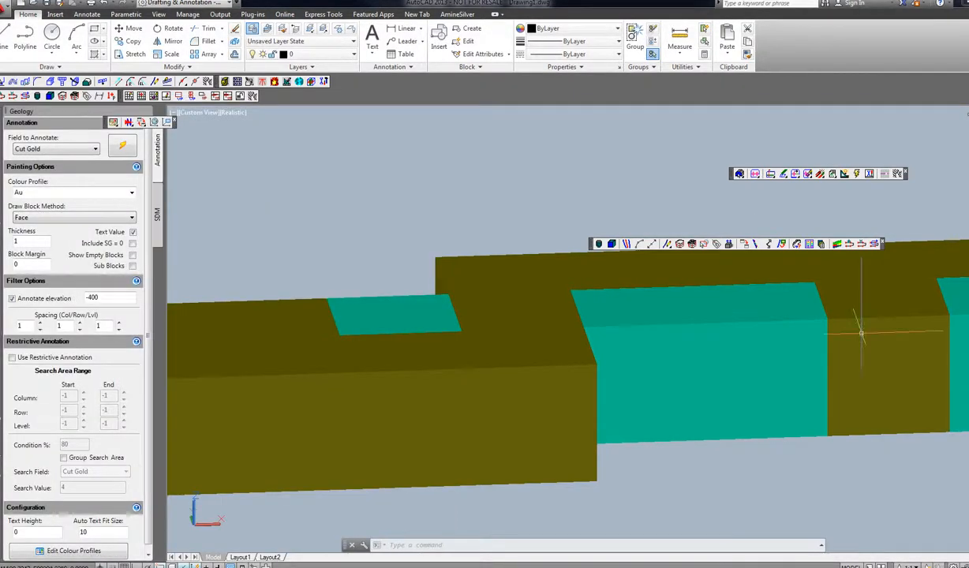
scroll(609, 315, down, 4)
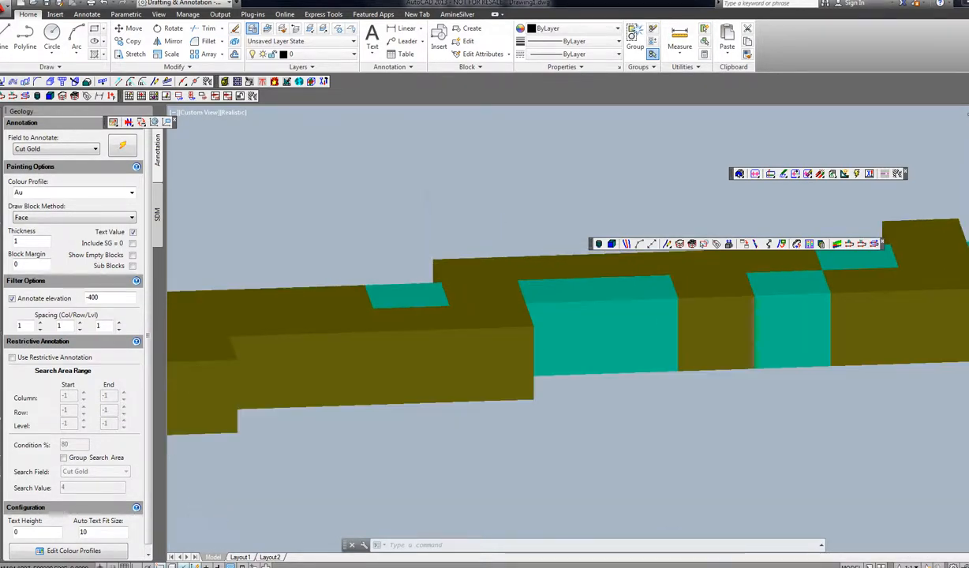
scroll(538, 328, down, 5)
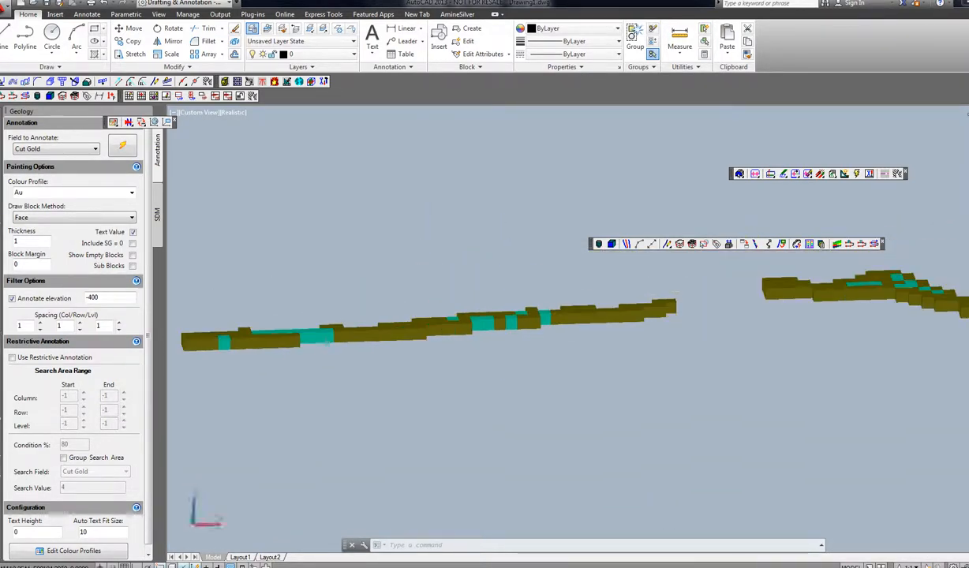
Switch the model from the Realistic visual style to 2D Wireframe
scroll(502, 339, down, 2)
drag(542, 353, 549, 446)
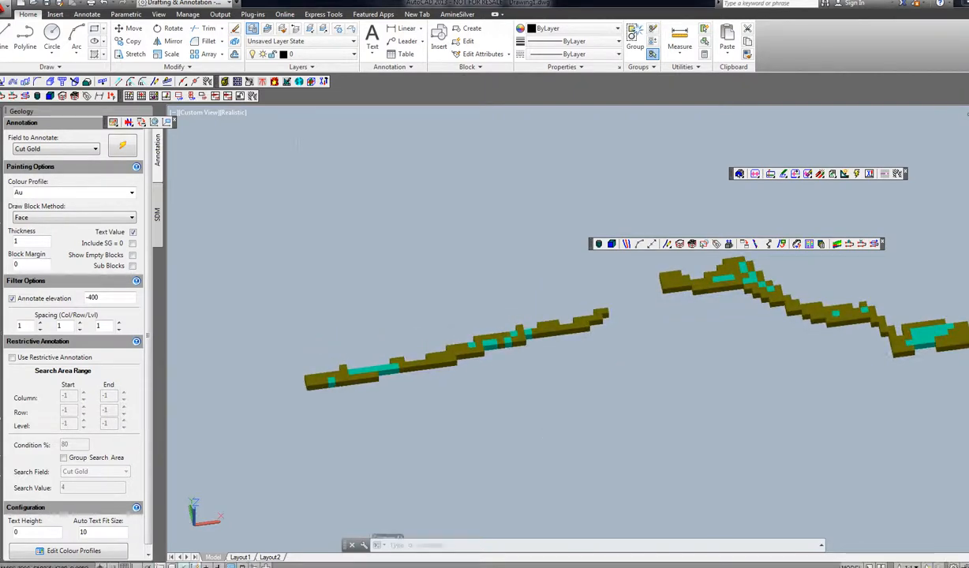
click(236, 115)
click(253, 138)
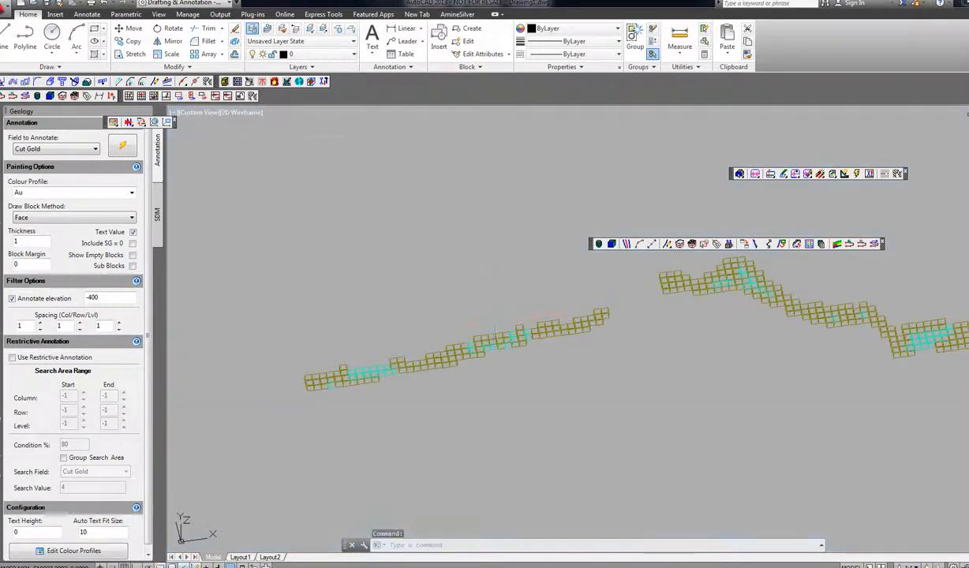
scroll(509, 345, up, 4)
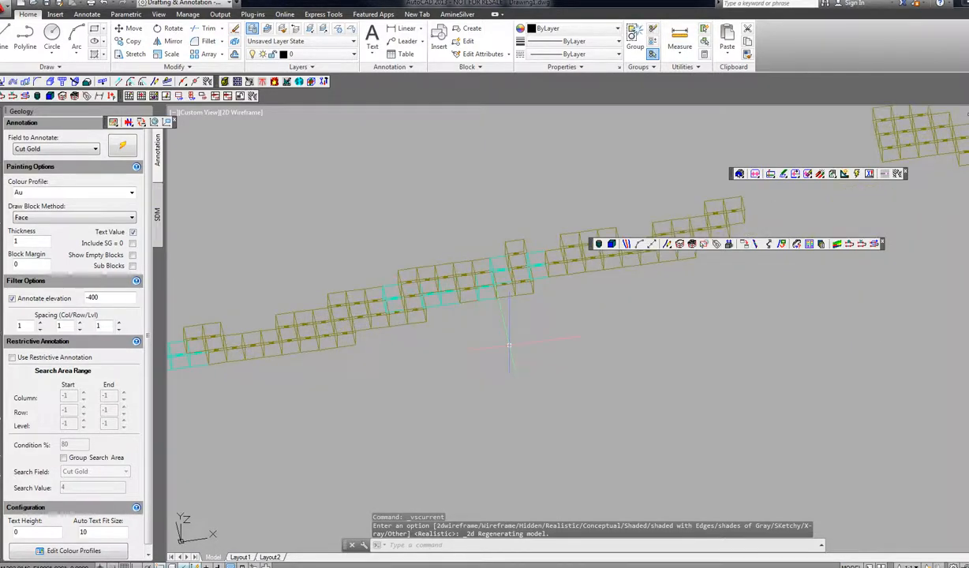
drag(508, 344, 532, 366)
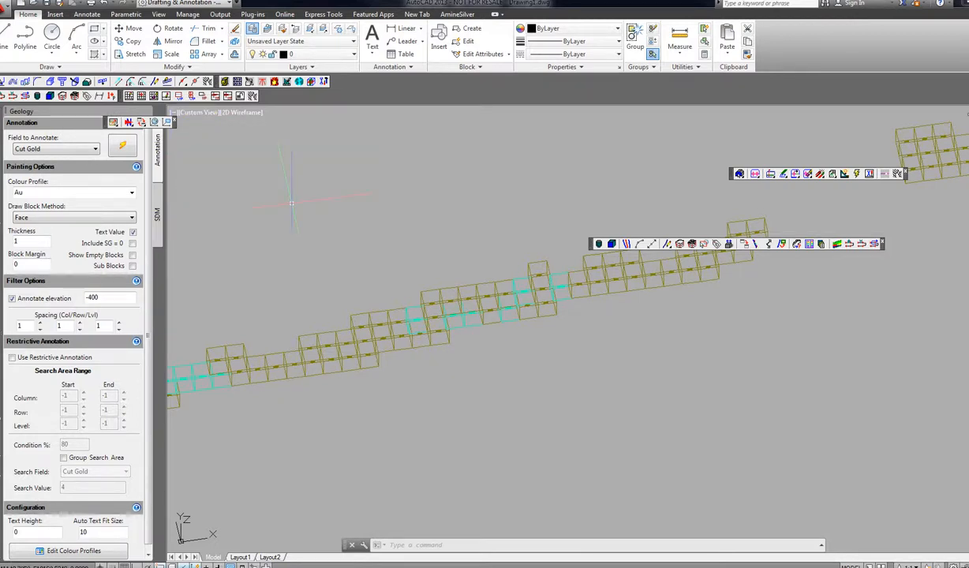
Set the UCS to World and display the blocks in plan view of the current UCS
text(ucs)
key(Return)
text(w)
key(Return)
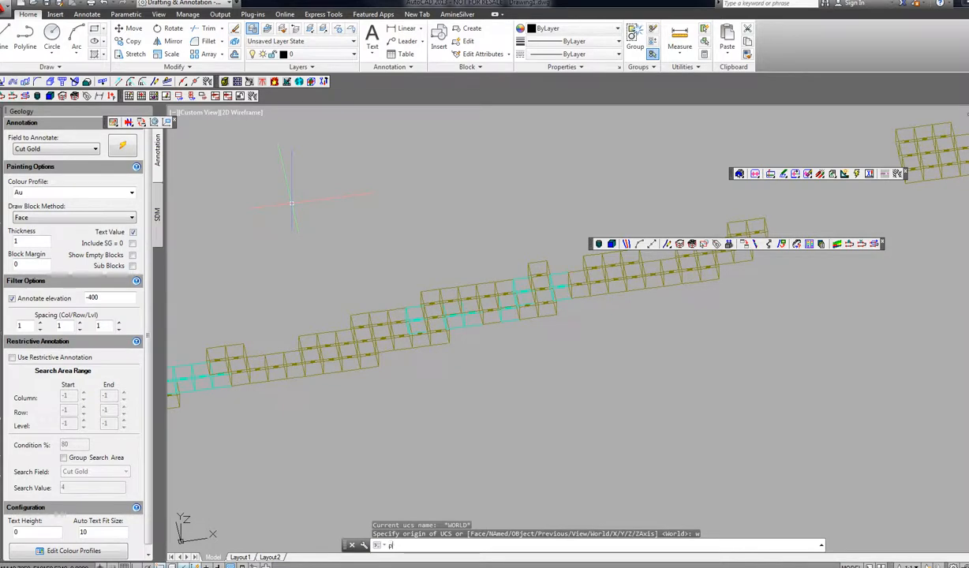
text(plan)
key(Return)
key(Return)
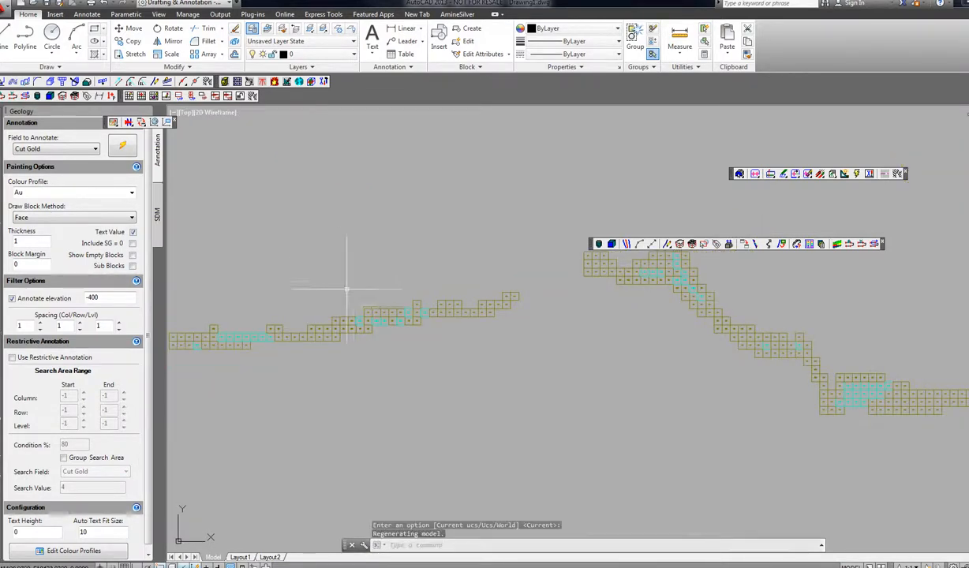
scroll(347, 338, up, 2)
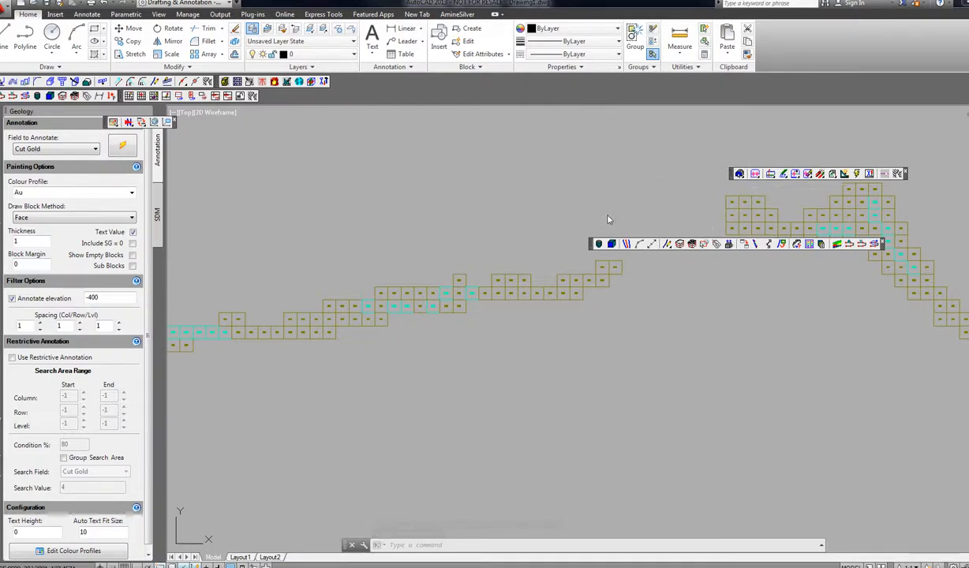
Draw a closed eight-vertex polyline around the middle and eastern blocks of the western ore zone
click(481, 308)
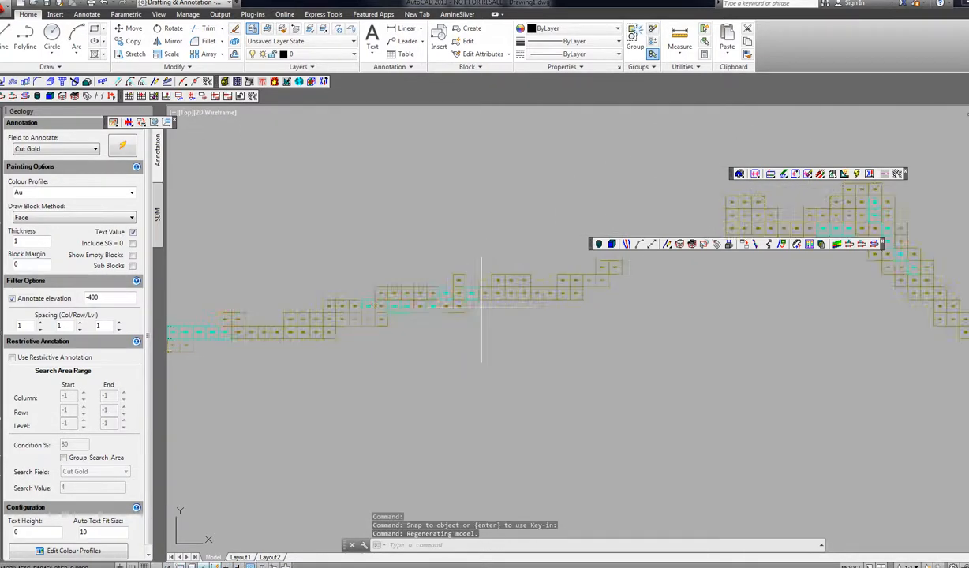
text(pl)
key(Return)
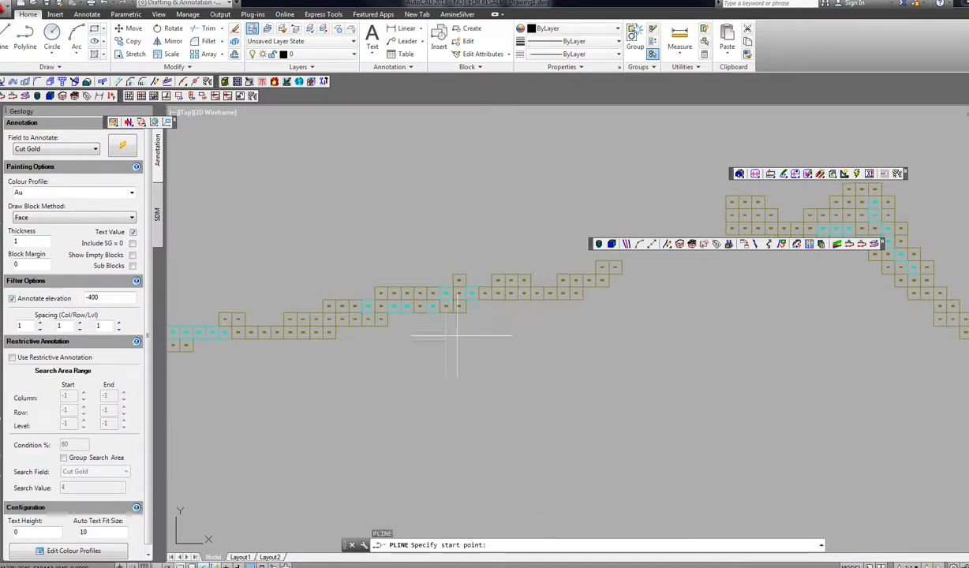
click(416, 334)
click(590, 302)
click(564, 252)
click(422, 253)
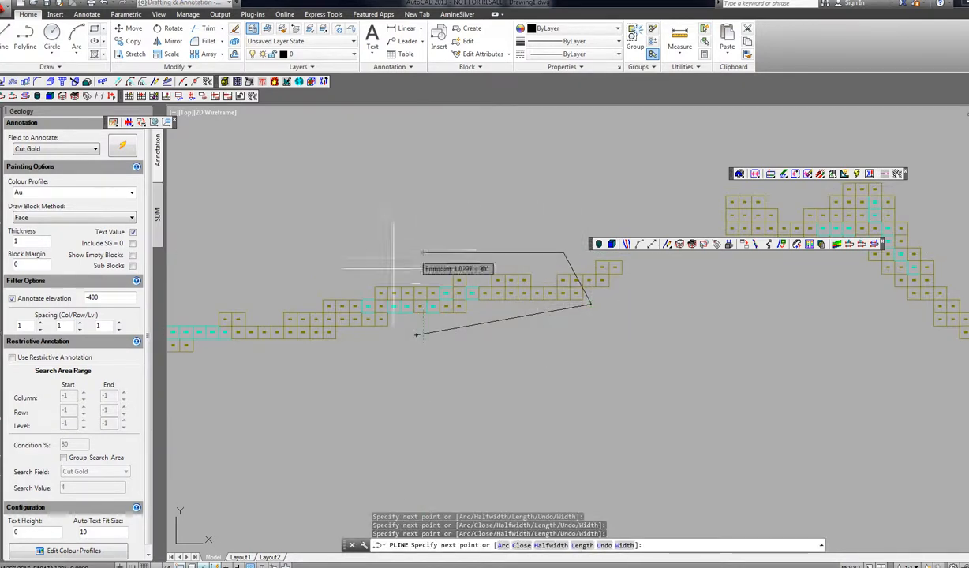
click(365, 284)
click(296, 299)
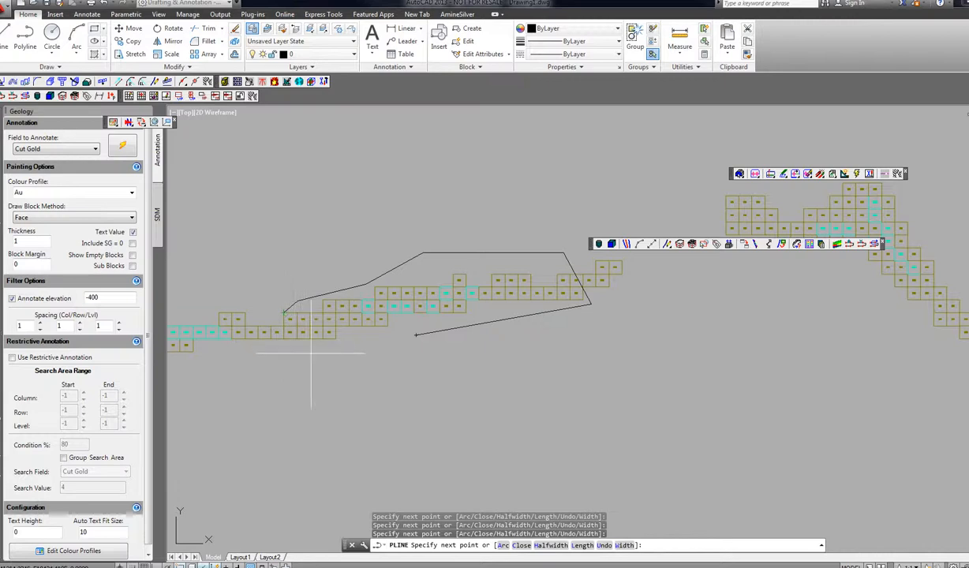
click(284, 312)
click(314, 354)
text(c)
key(Return)
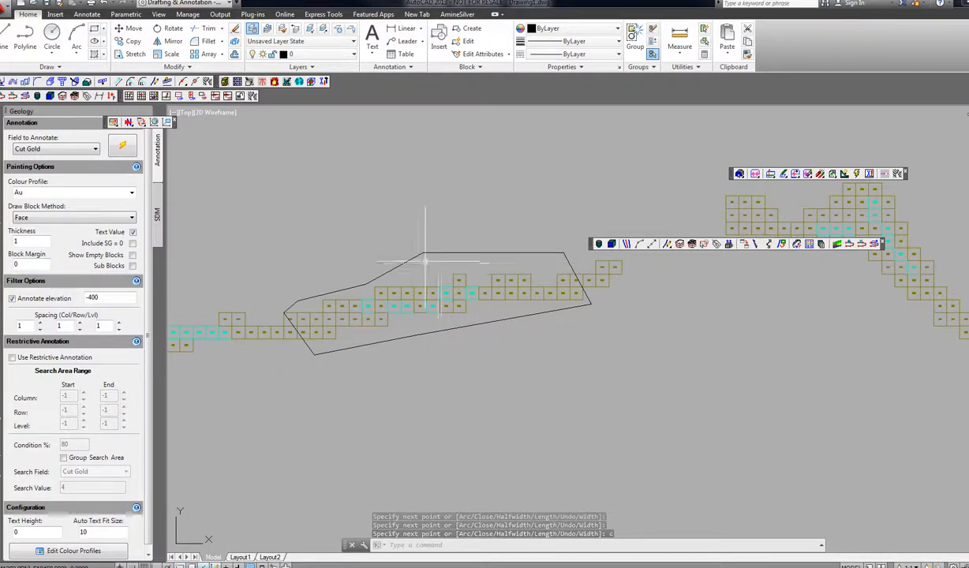
Open the geology Evaluate tool in Shape mode and enable a cutoff grade on Cut Gold with value 3
click(797, 245)
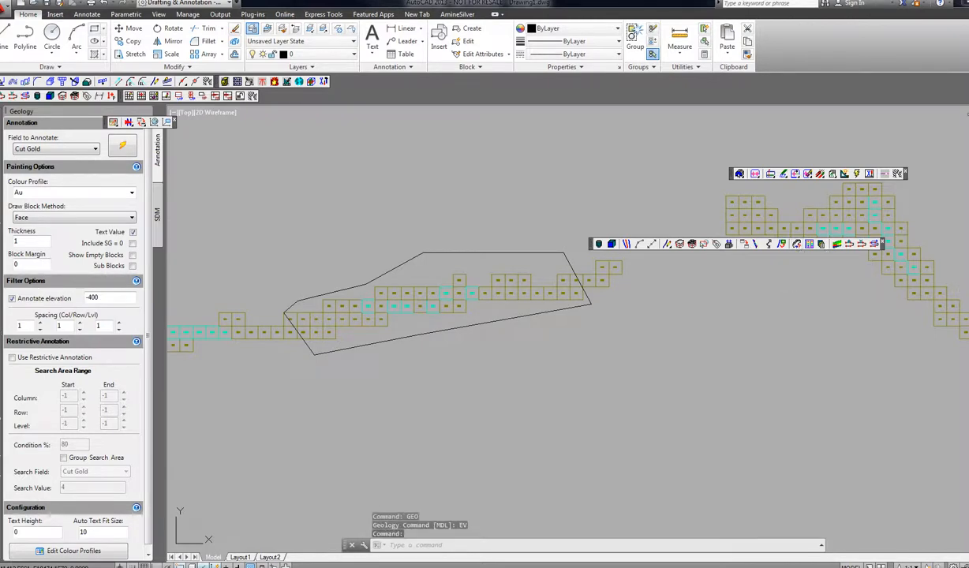
drag(740, 112, 698, 198)
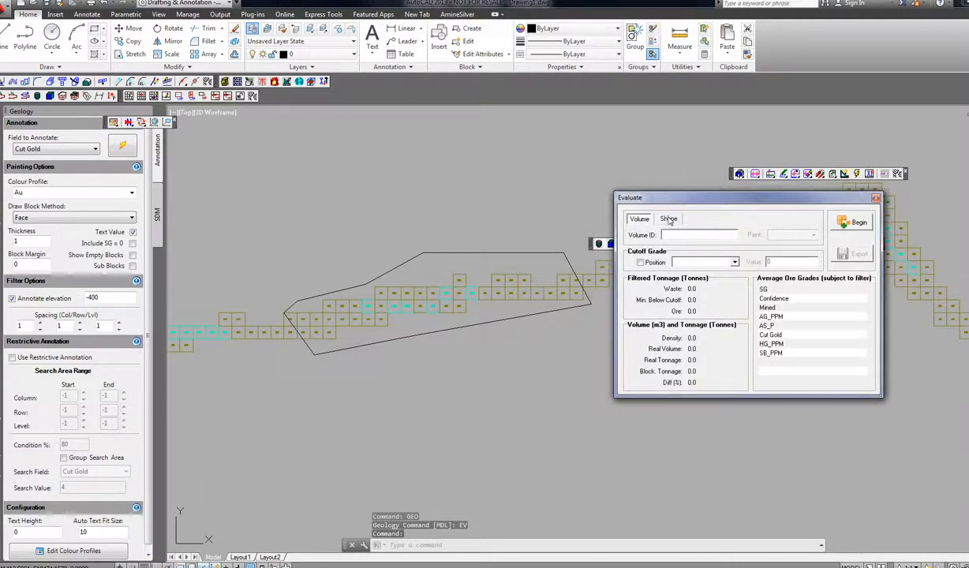
click(669, 221)
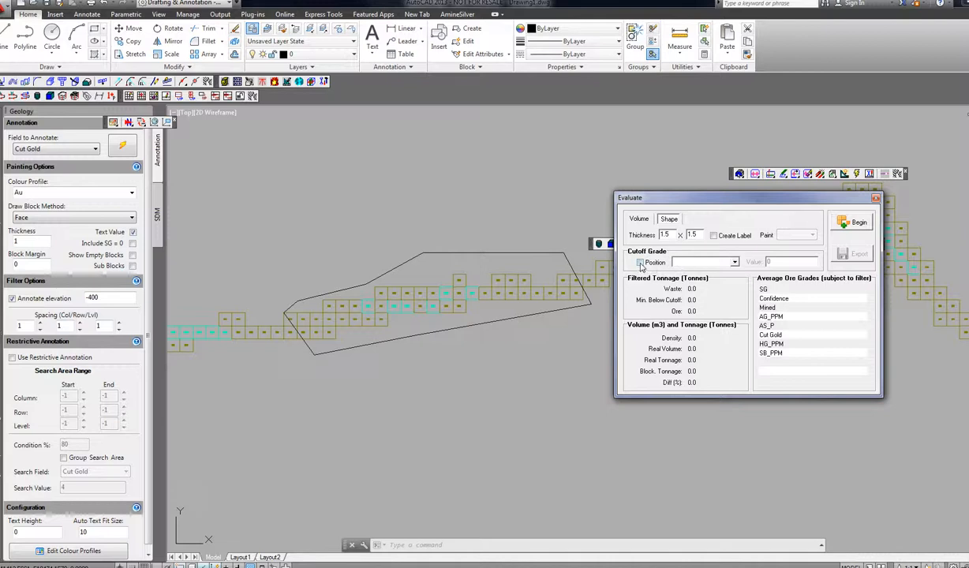
click(708, 262)
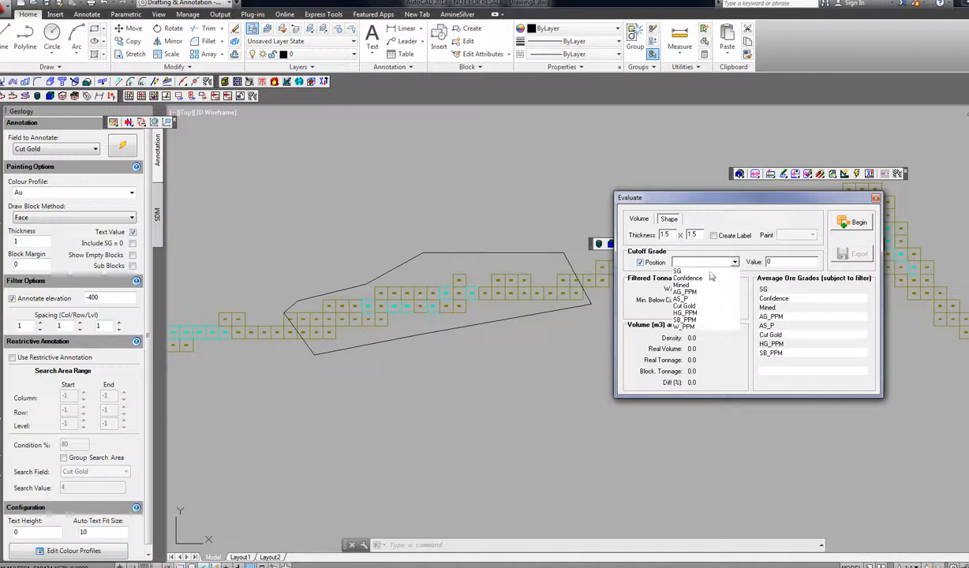
click(686, 305)
key(Tab)
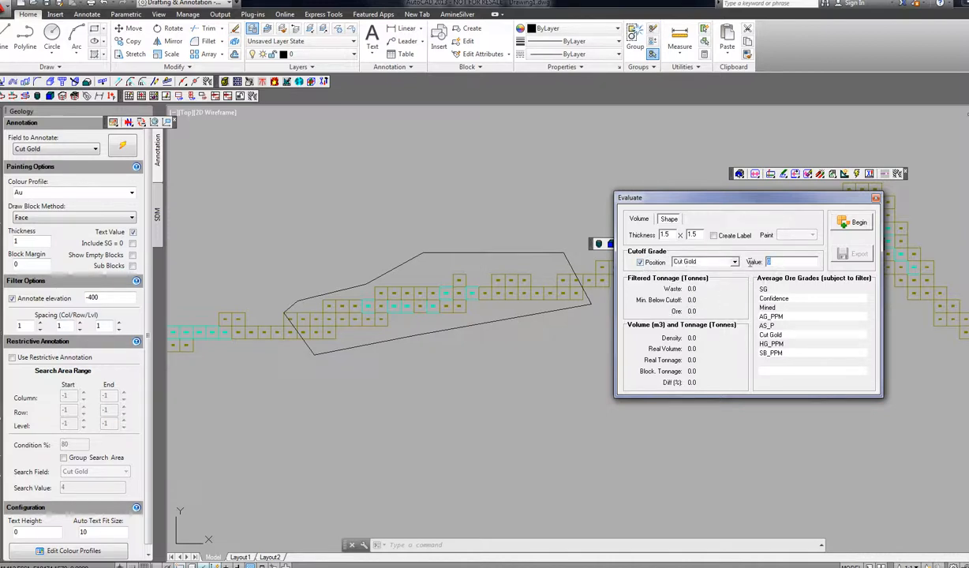
text(3)
Evaluate the closed polyline and add Ore-Cut Gold to the reported average ore grades
click(852, 223)
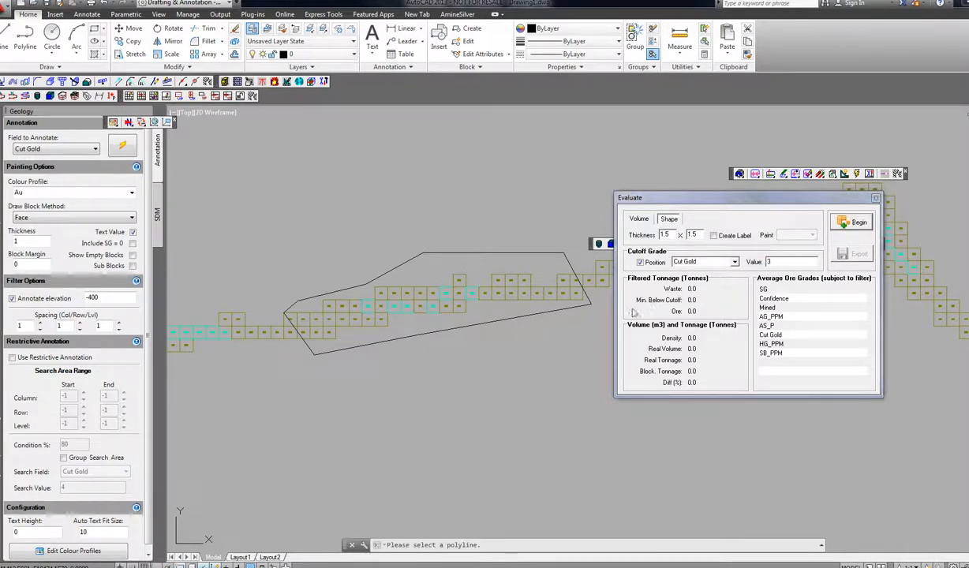
click(590, 303)
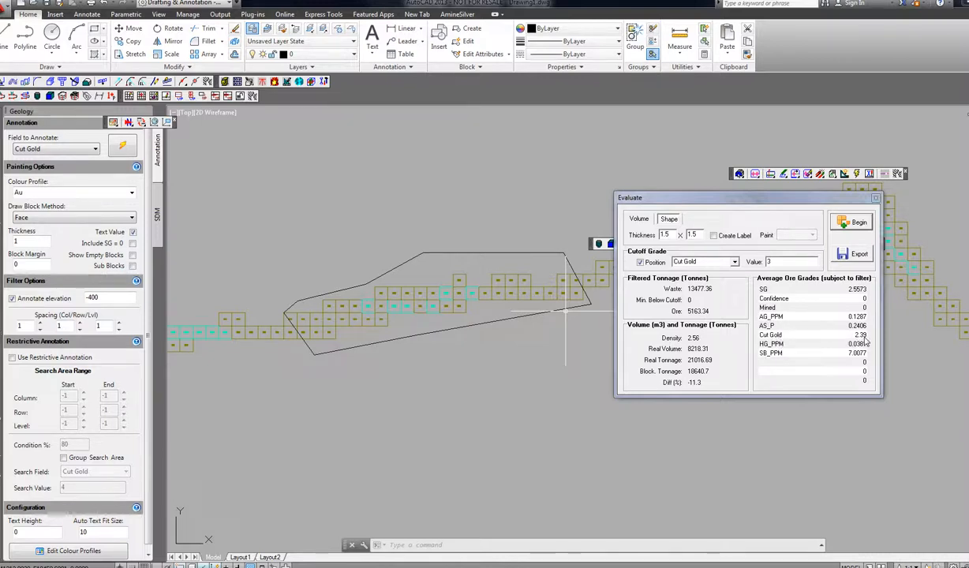
click(773, 363)
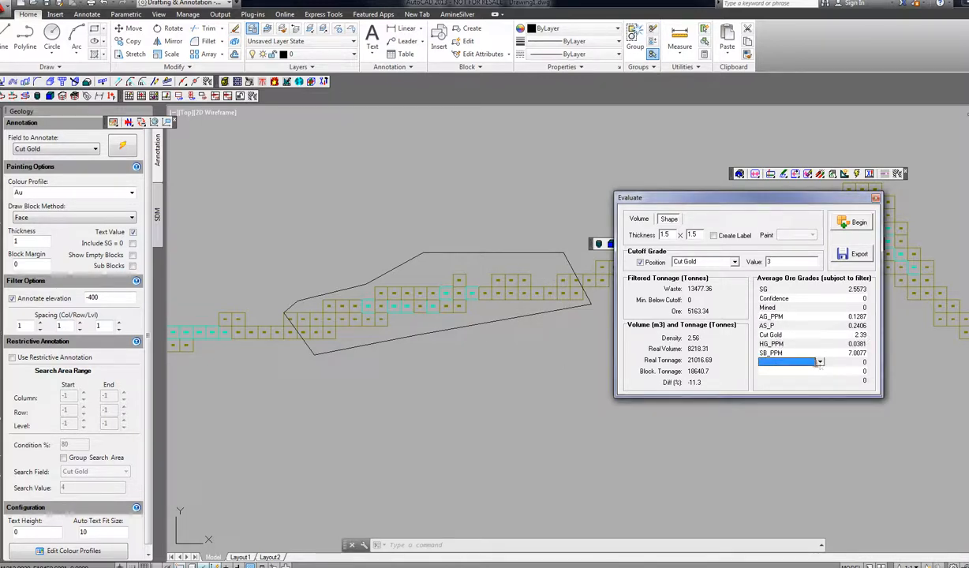
click(821, 364)
scroll(789, 395, down, 1)
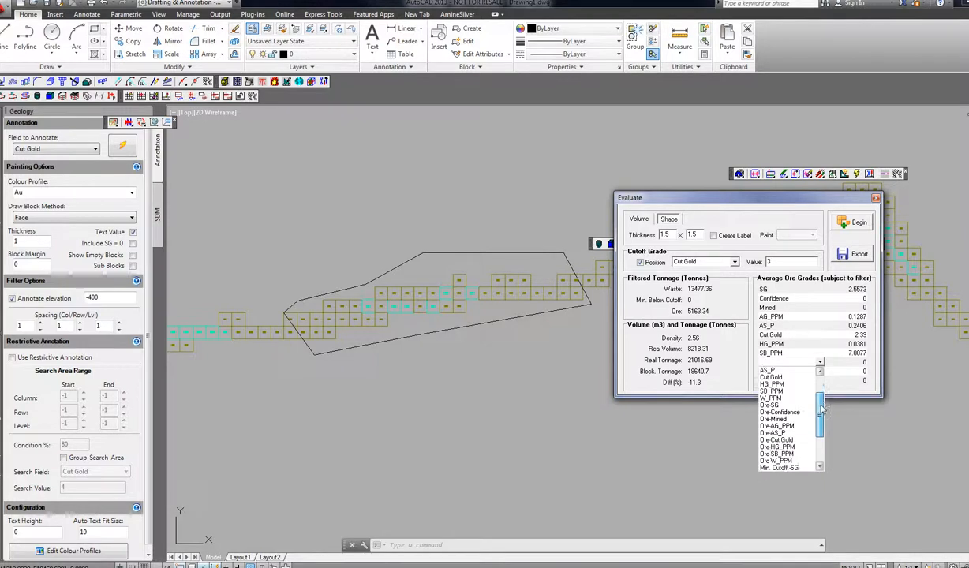
click(776, 440)
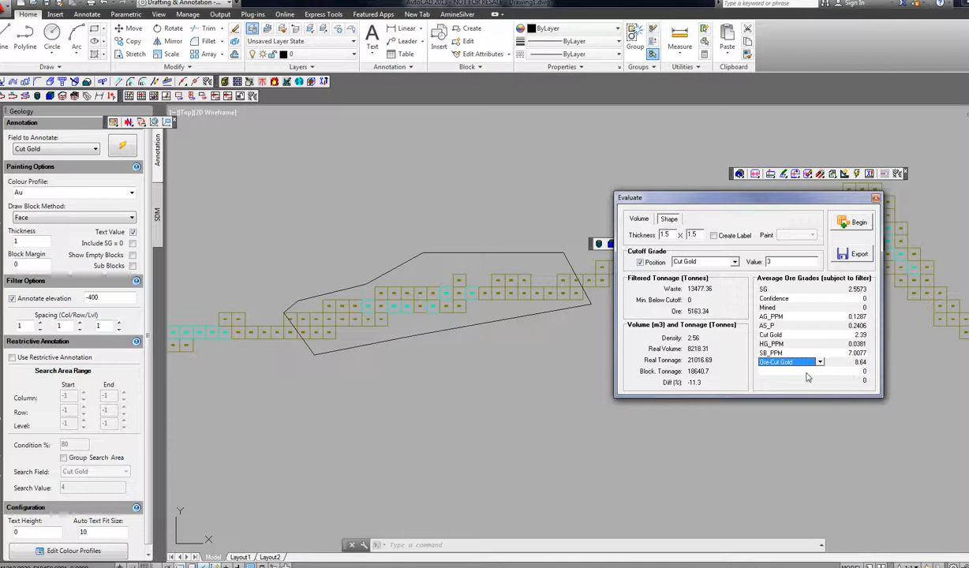
Examine the Cut Gold grade labels of the blocks within the evaluated polyline and at its eastern edge
scroll(579, 355, up, 5)
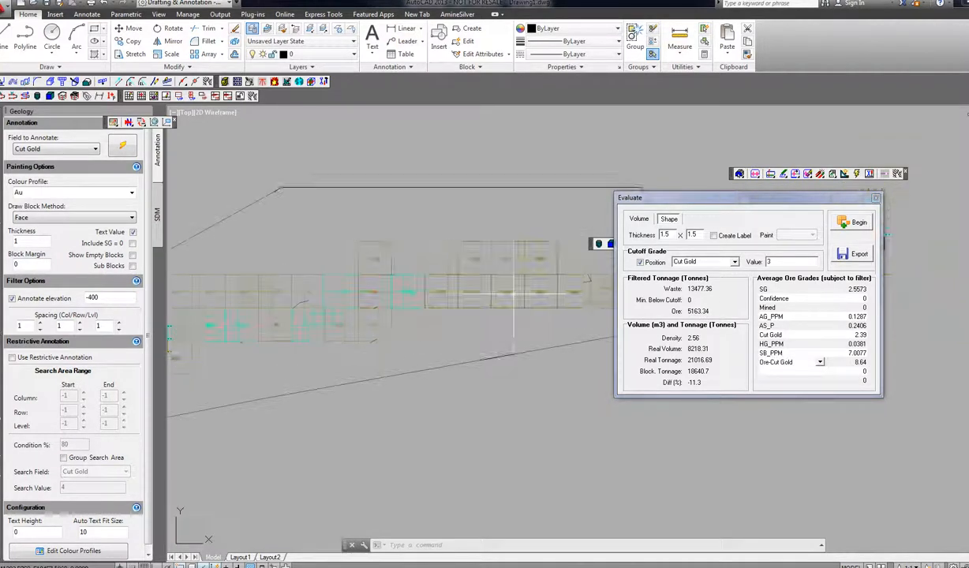
scroll(516, 293, up, 1)
drag(443, 302, 623, 277)
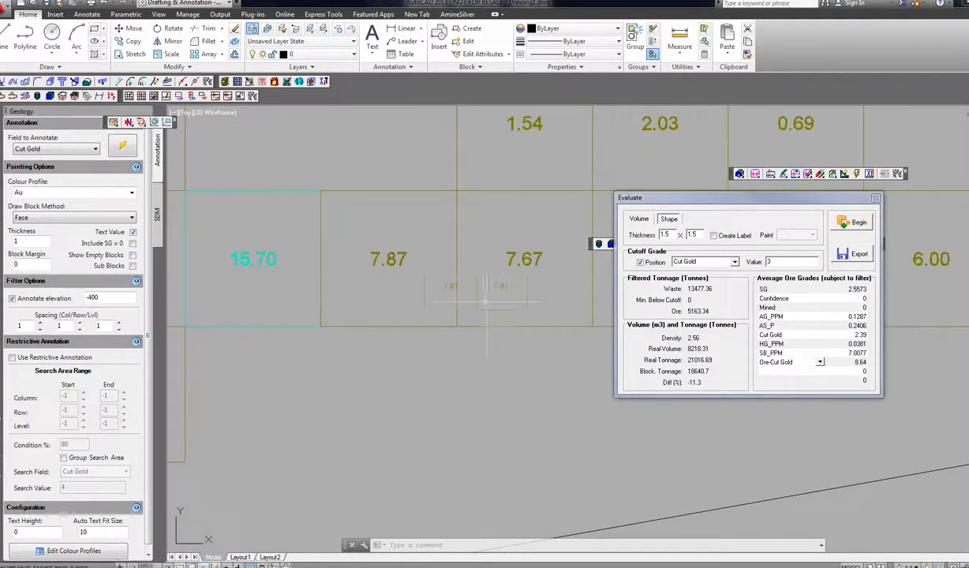
scroll(484, 303, down, 3)
scroll(360, 294, up, 2)
scroll(361, 294, down, 2)
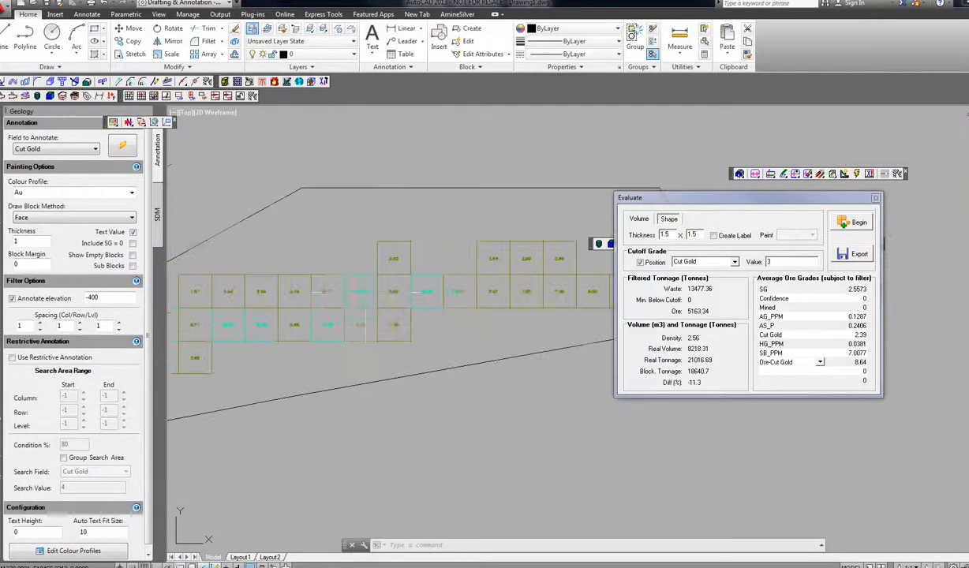
drag(360, 294, 375, 293)
scroll(349, 310, up, 3)
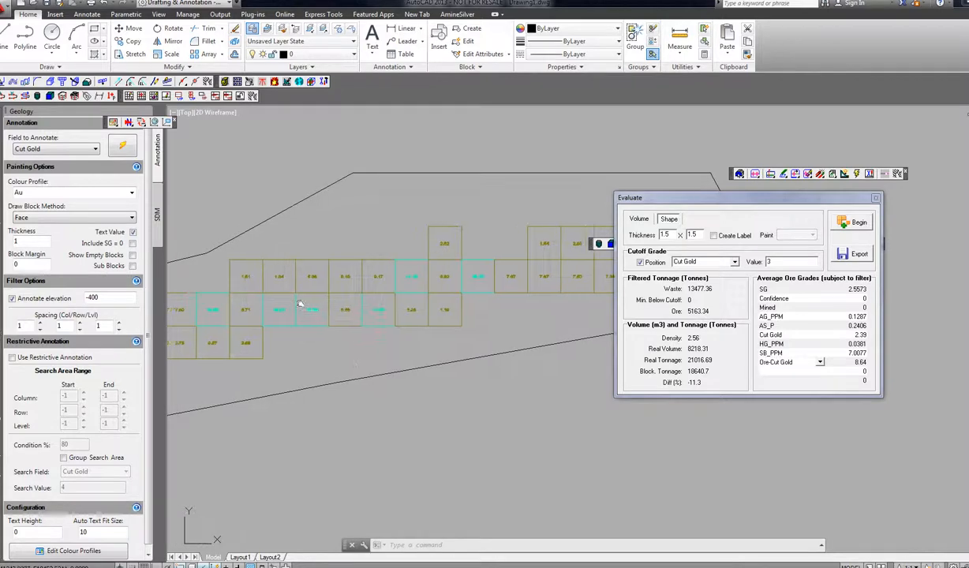
scroll(395, 312, down, 3)
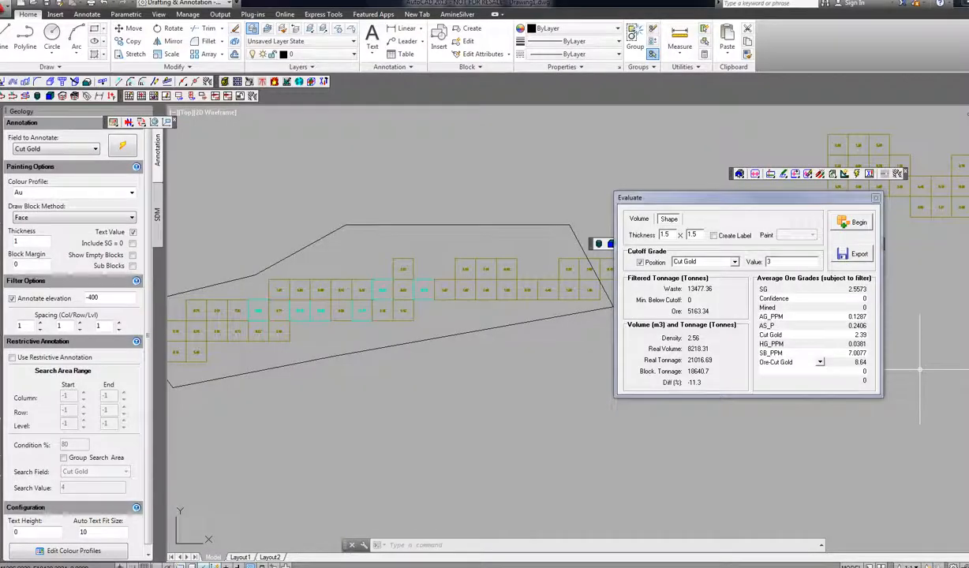
scroll(947, 361, up, 2)
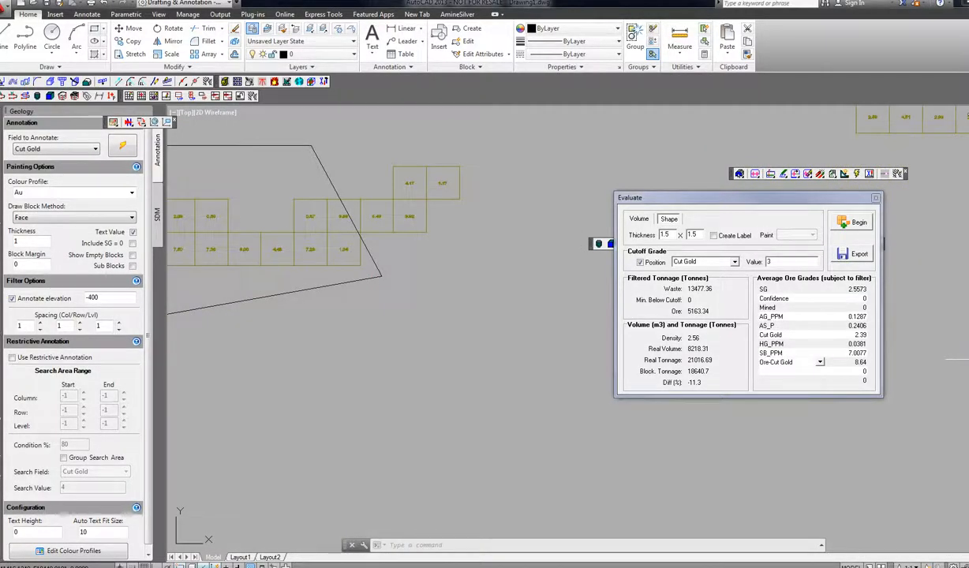